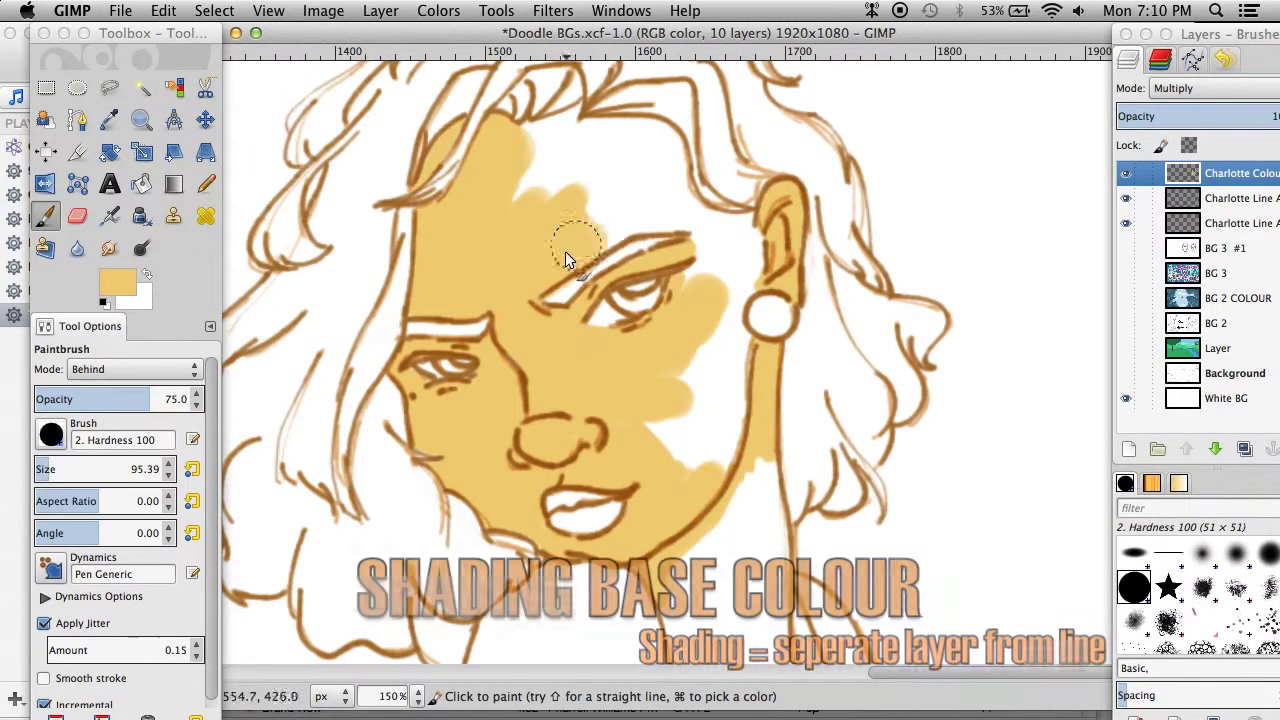
- Fill the forehead, cheek, patch beside the eye and neck with the skin base colour
mouse_move(622, 212)
left_mouse_down()
mouse_move(578, 201)
mouse_move(509, 212)
mouse_move(629, 143)
left_mouse_up()
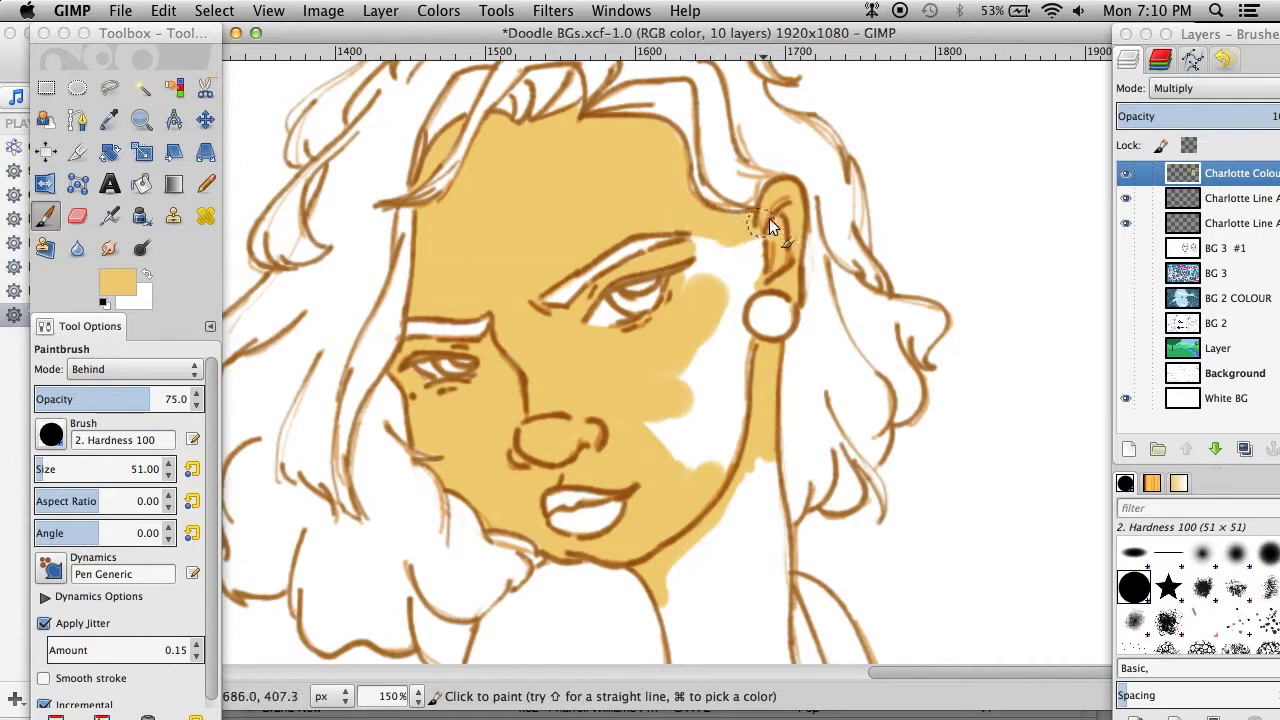
scroll(737, 387, "down", 3)
scroll(700, 340, "right", 2)
left_click_drag(670, 372, 604, 368)
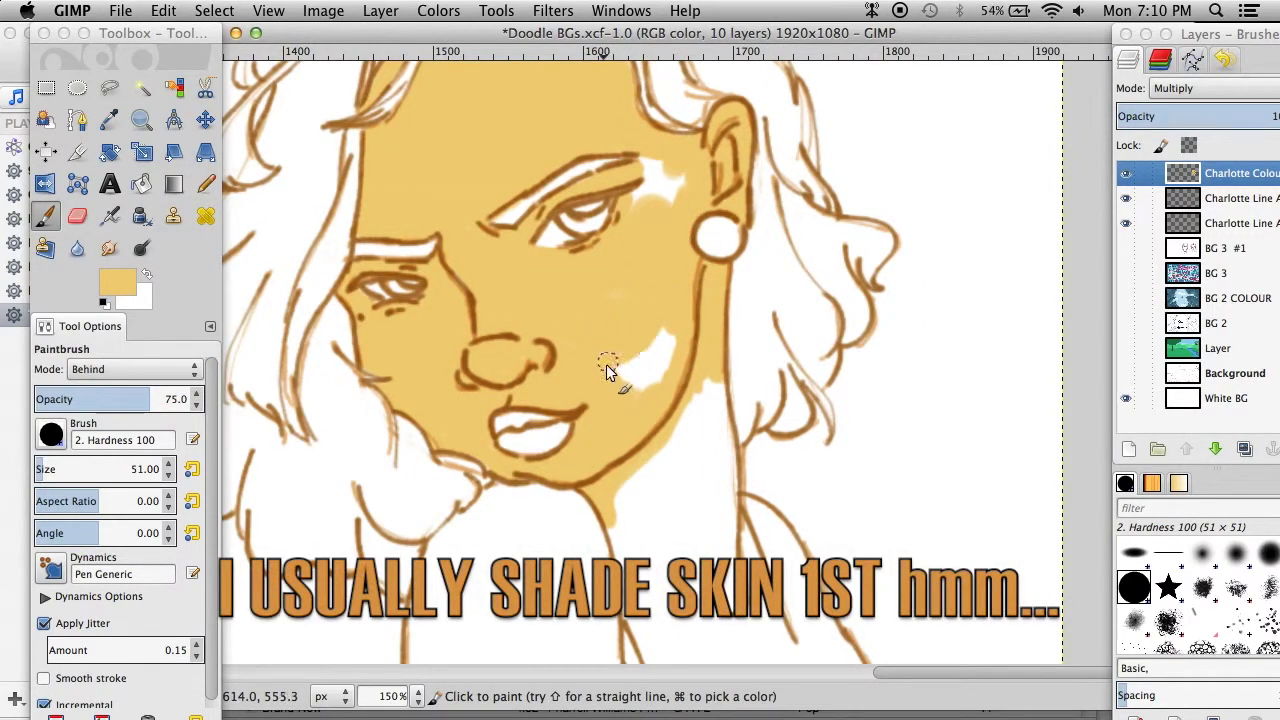
mouse_move(647, 198)
left_mouse_down()
mouse_move(658, 172)
mouse_move(680, 182)
left_mouse_up()
scroll(662, 434, "down", 3)
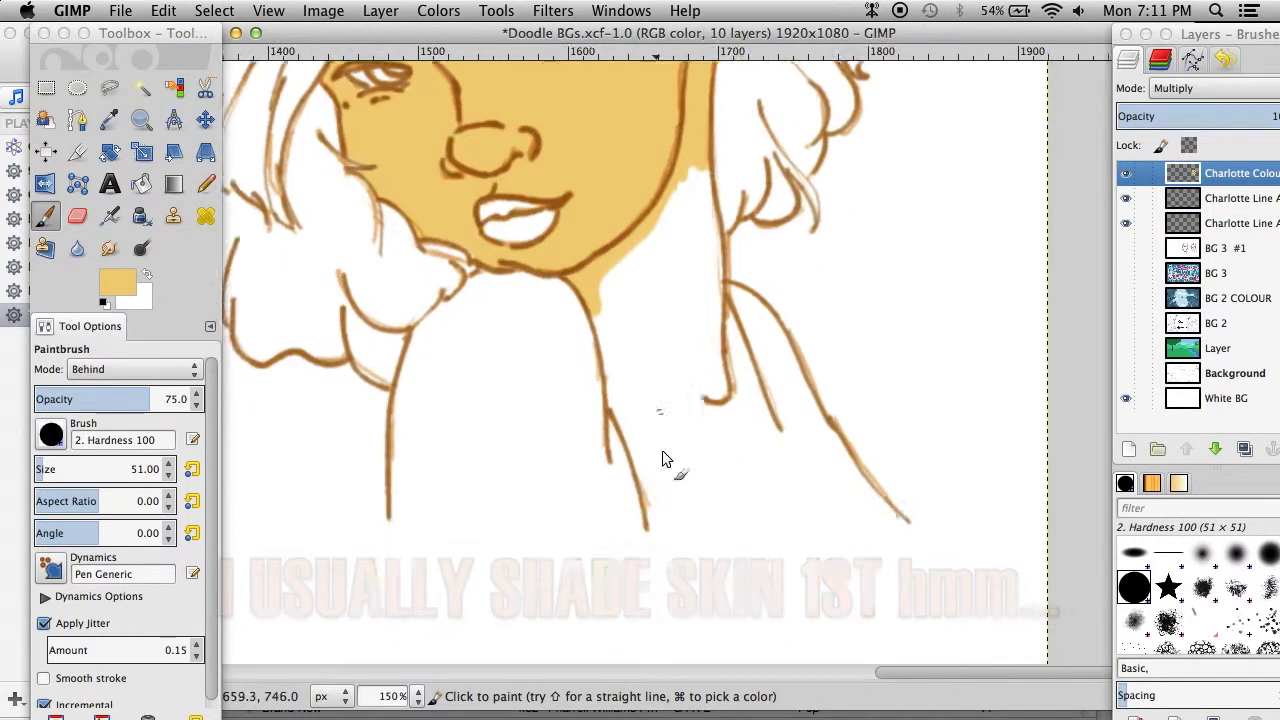
scroll(657, 416, "right", 1)
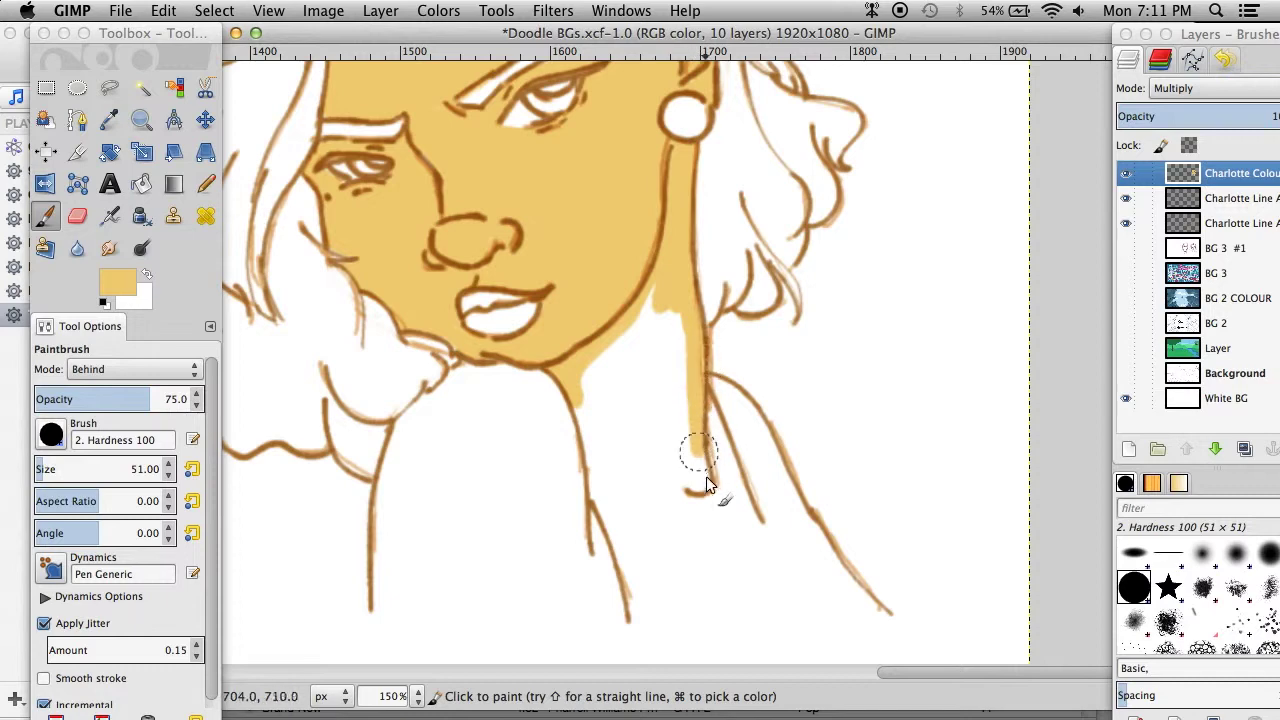
left_click_drag(686, 357, 696, 486)
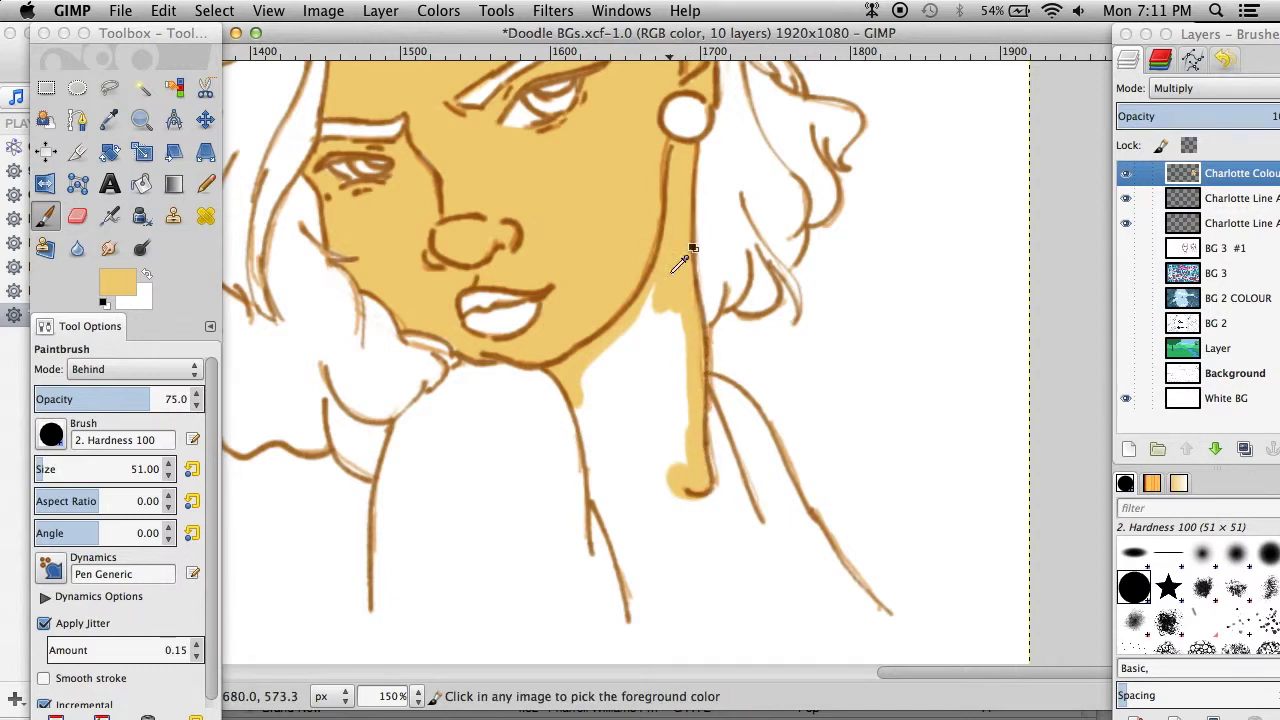
- Save the file and capture a region screenshot of the canvas
key("ctrl+s")
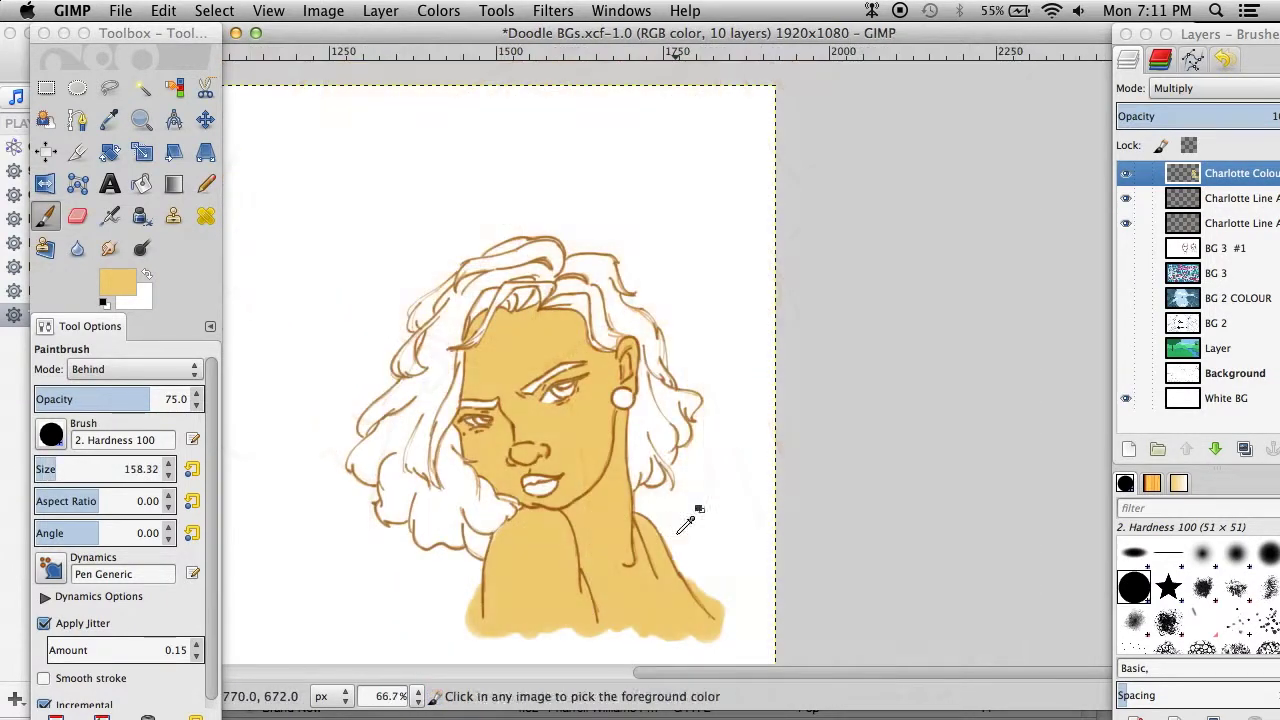
scroll(680, 530, "down", 3)
scroll(676, 541, "up", 3)
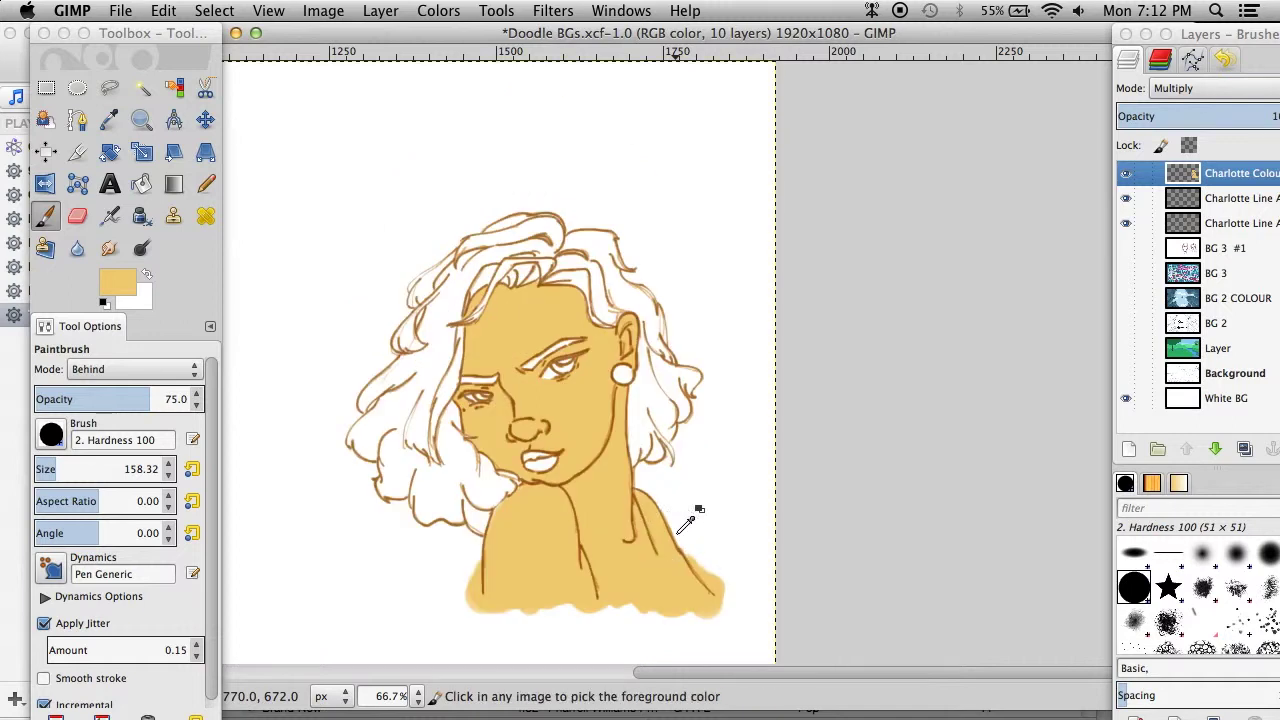
key("super+shift+4")
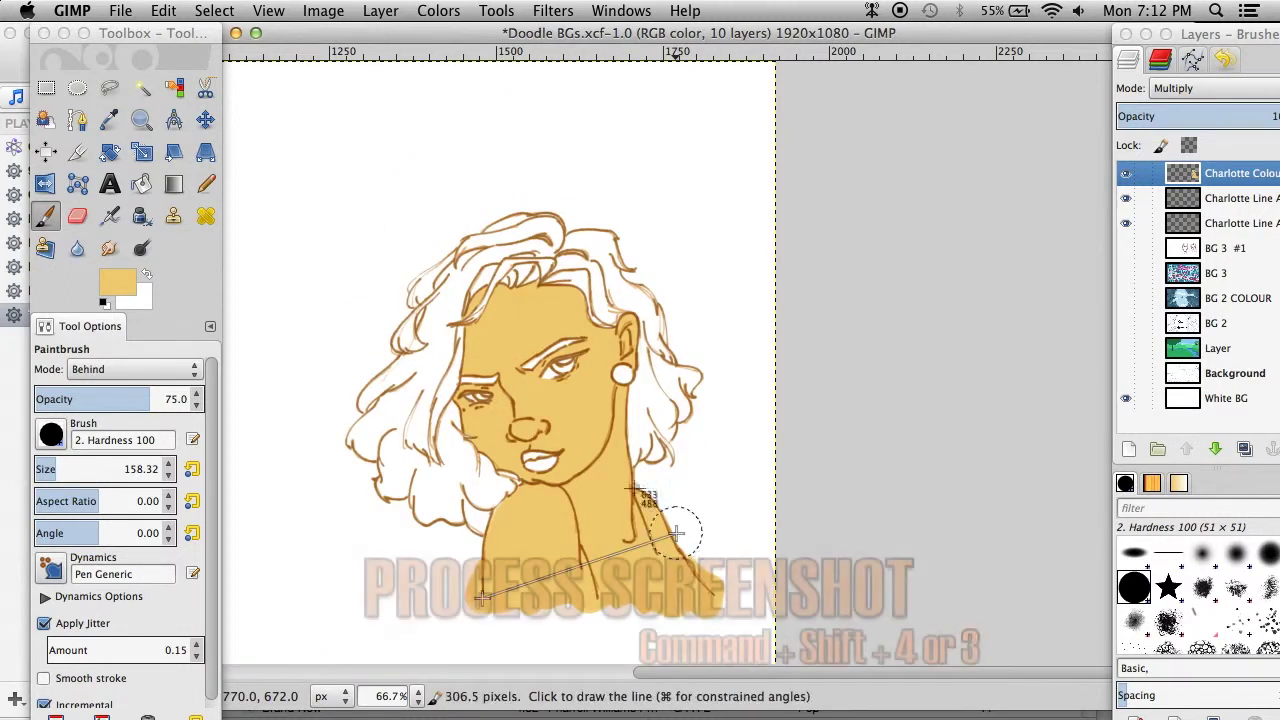
key("Escape")
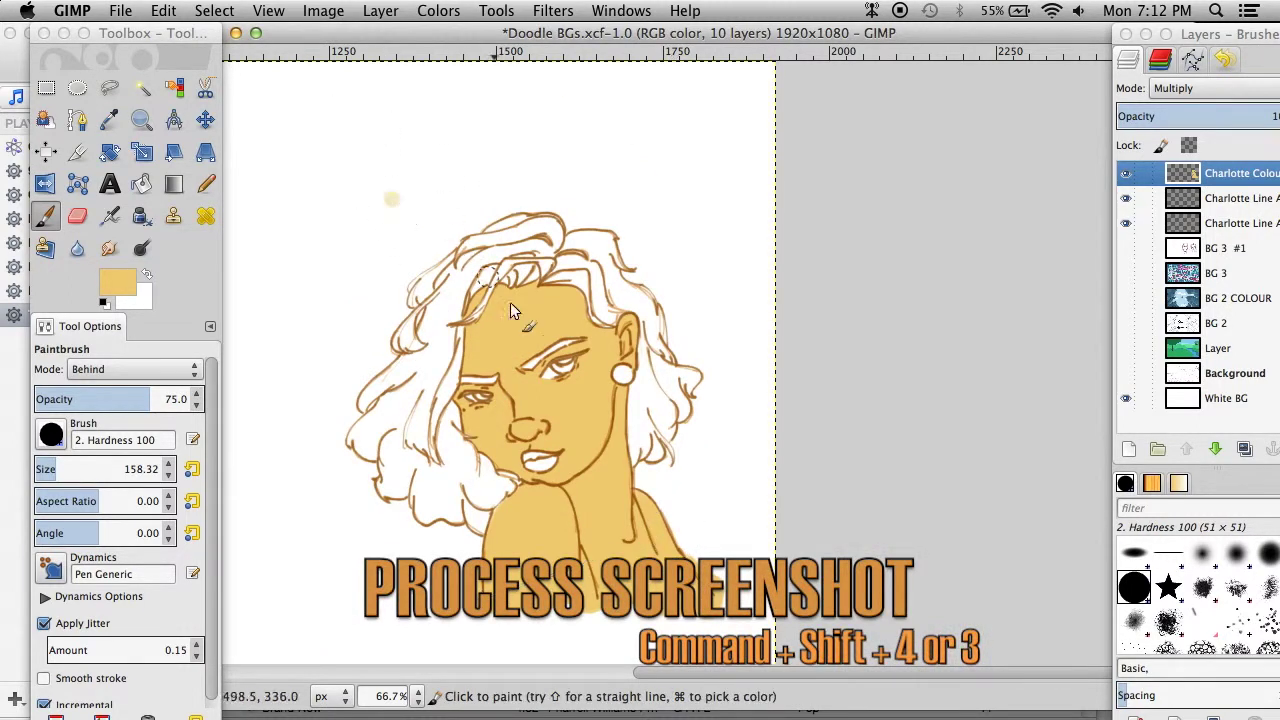
key("super+shift+4")
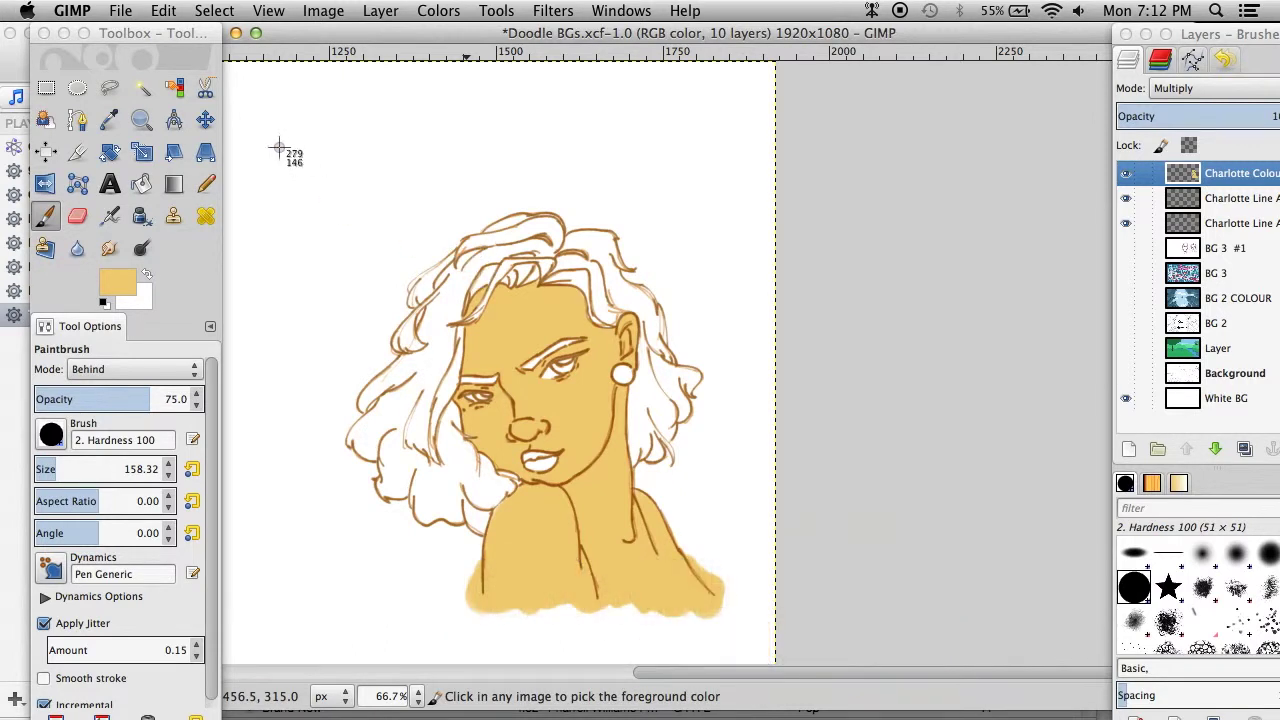
left_click_drag(310, 72, 776, 674)
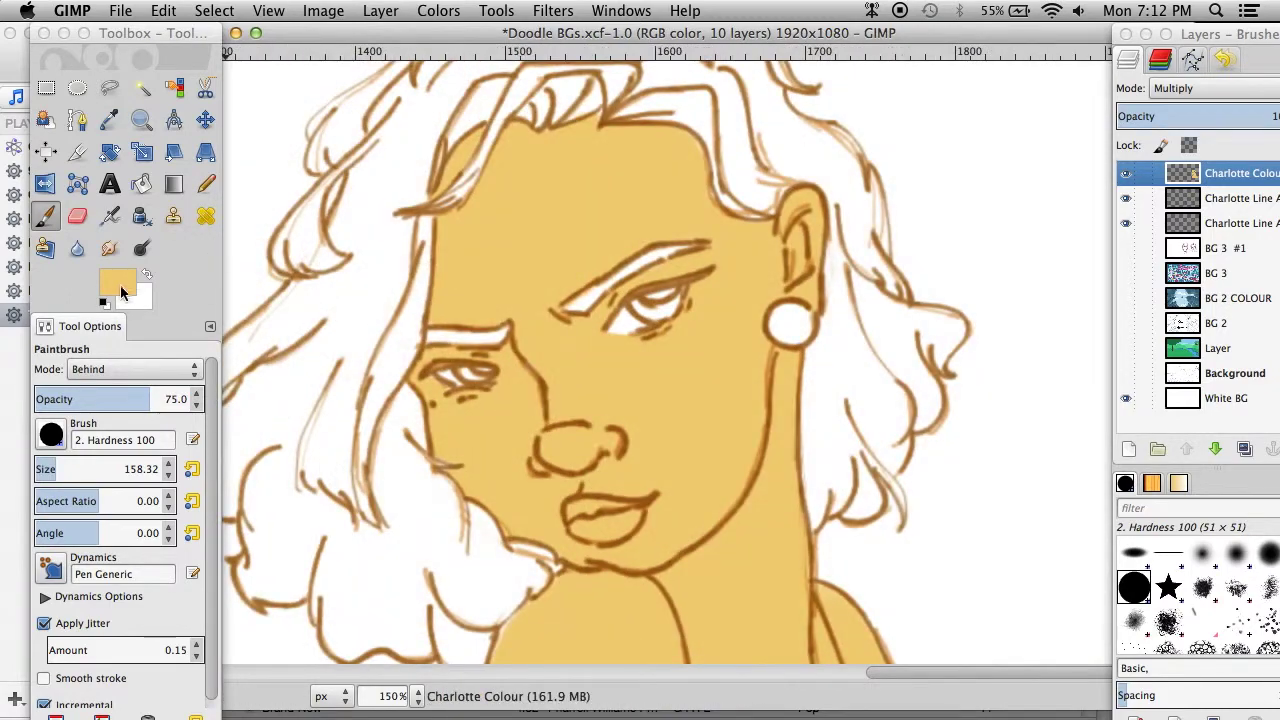
- Set the foreground colour to darker tan c7a54d and the paint mode to Normal
left_click(118, 288)
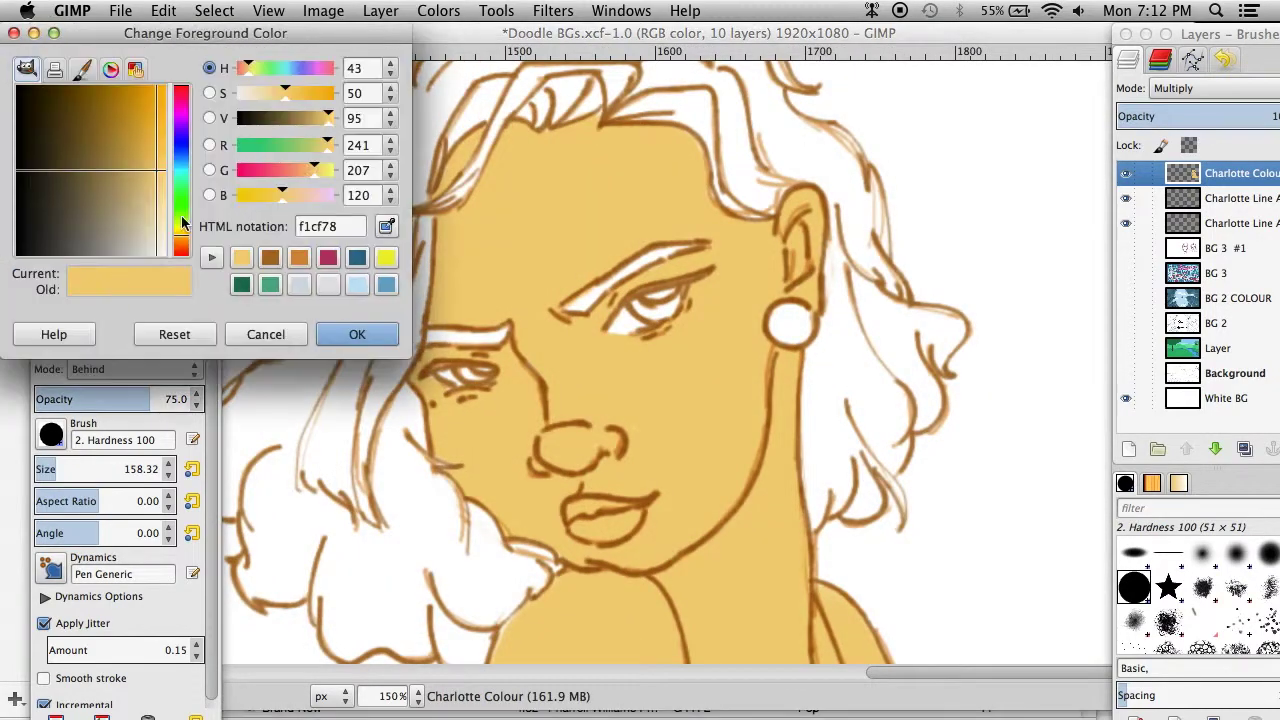
mouse_move(330, 118)
left_mouse_down()
mouse_move(311, 118)
mouse_move(296, 93)
left_mouse_up()
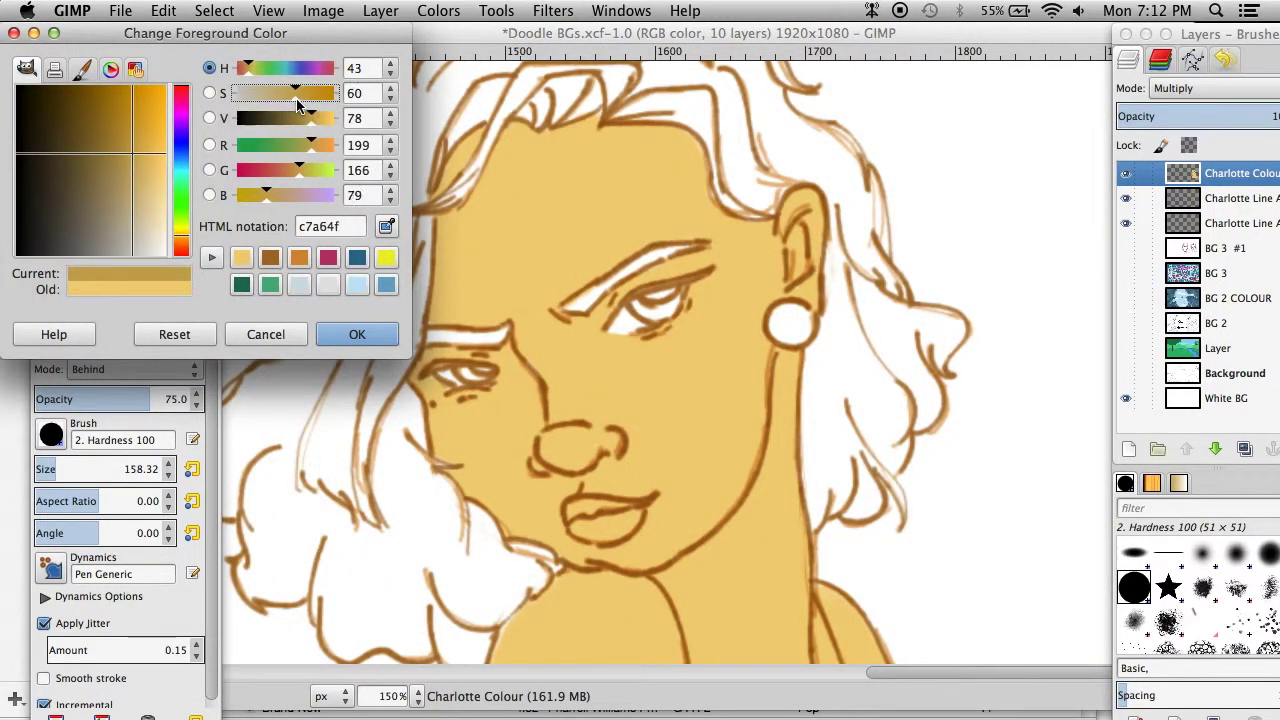
left_click(357, 334)
left_click(112, 367)
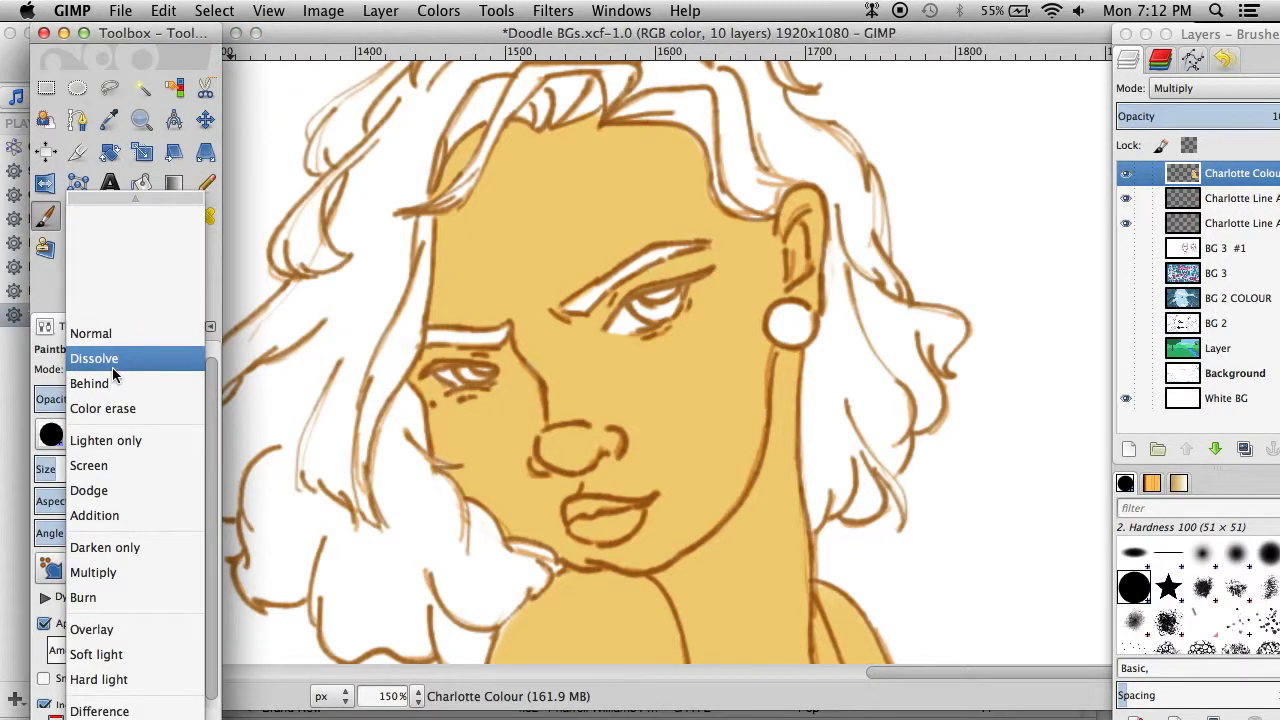
left_click(90, 331)
- Paint the lower lip darker tan, then set teal 24b590 with a smaller brush
left_click(192, 468)
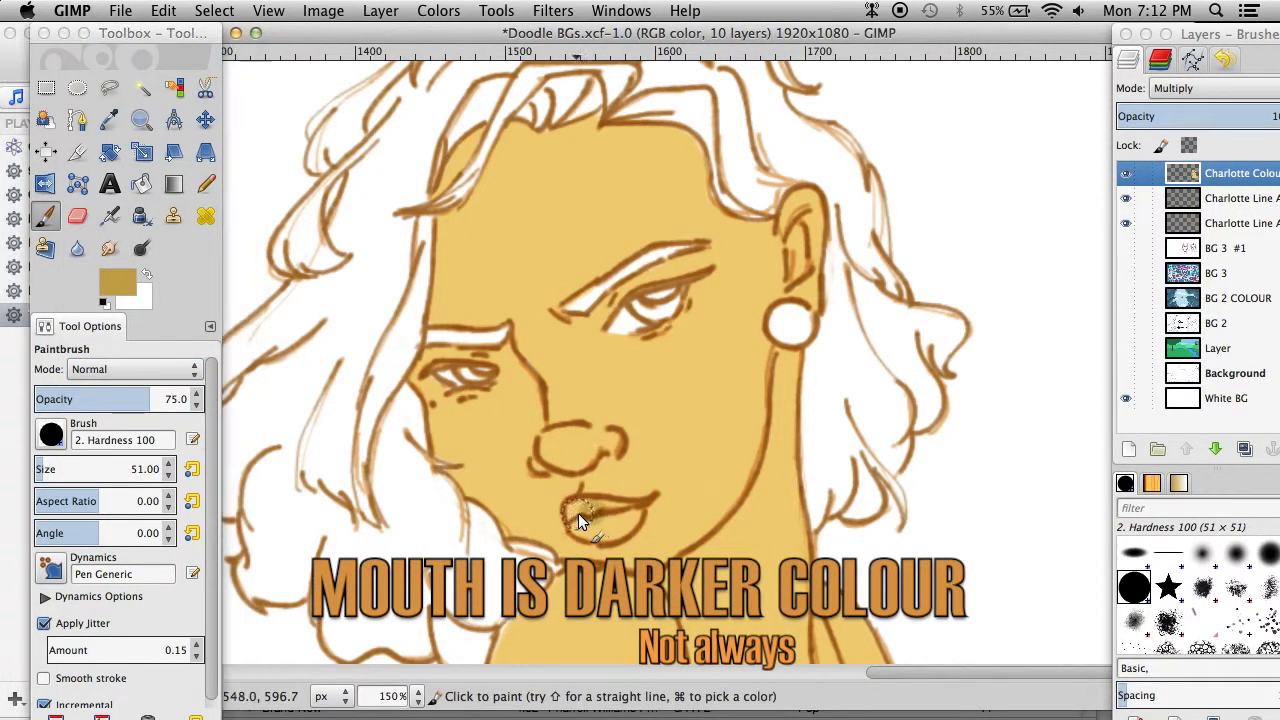
mouse_move(632, 508)
left_mouse_down()
mouse_move(585, 514)
mouse_move(604, 518)
left_mouse_up()
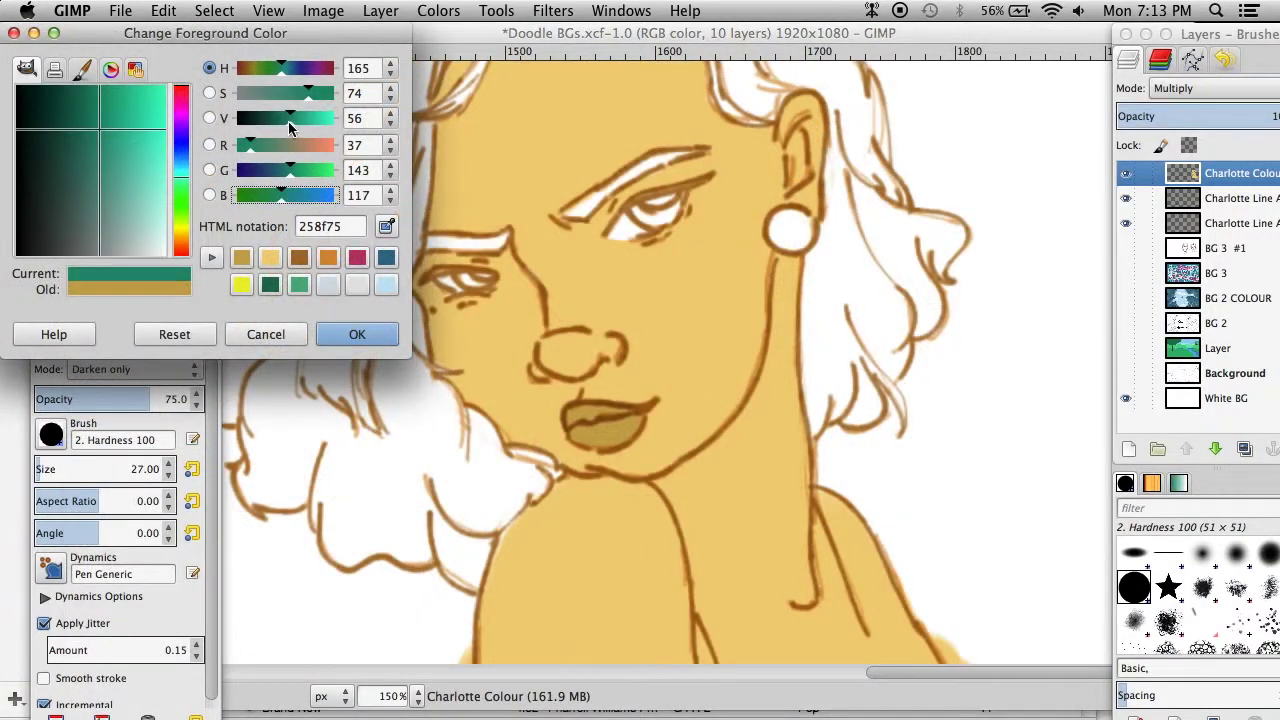
left_click_drag(289, 127, 303, 119)
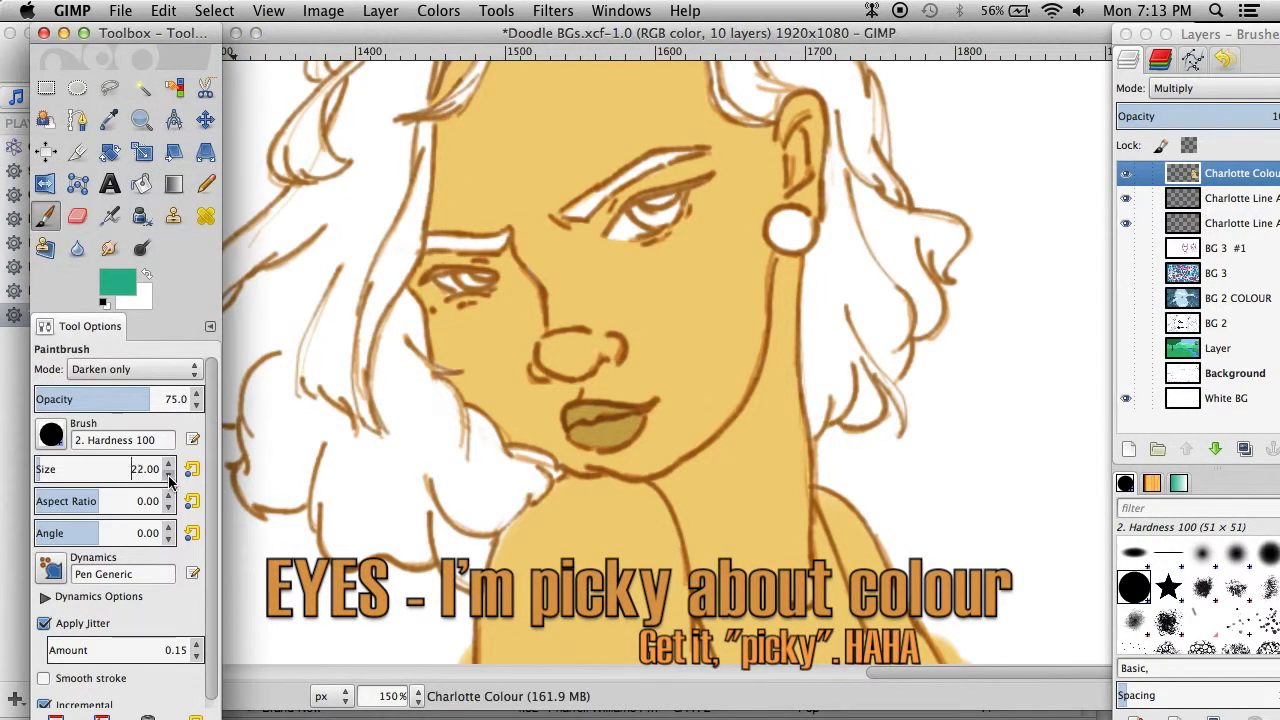
left_click(168, 470)
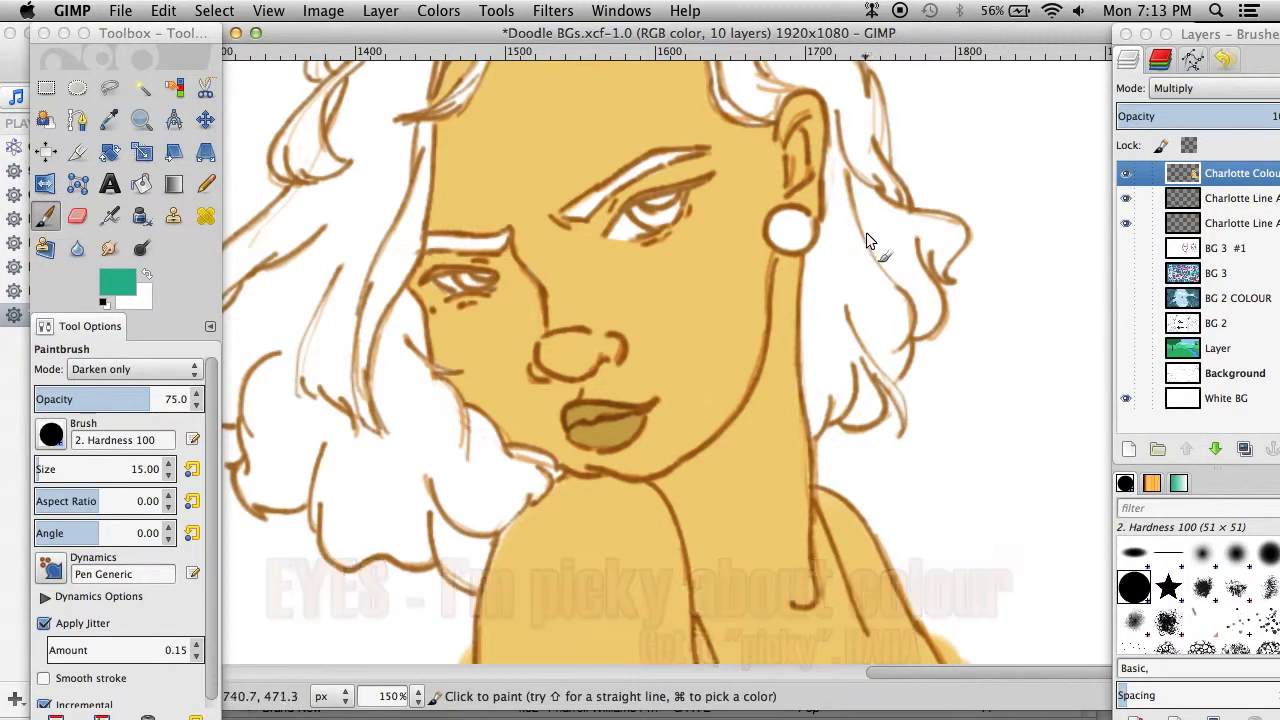
- Paint teal irises into the left and right eyes, then zoom out to the whole figure
left_click(135, 369)
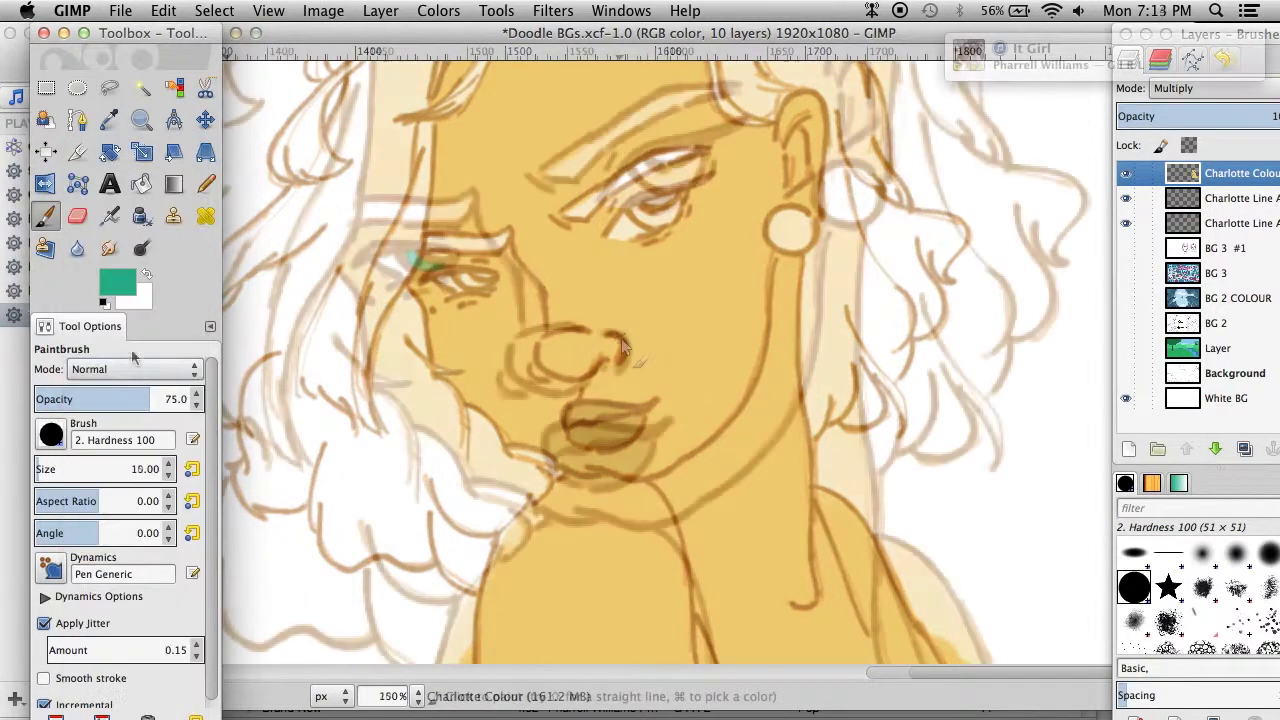
mouse_move(403, 254)
left_mouse_down()
mouse_move(444, 268)
mouse_move(409, 263)
mouse_move(421, 261)
left_mouse_up()
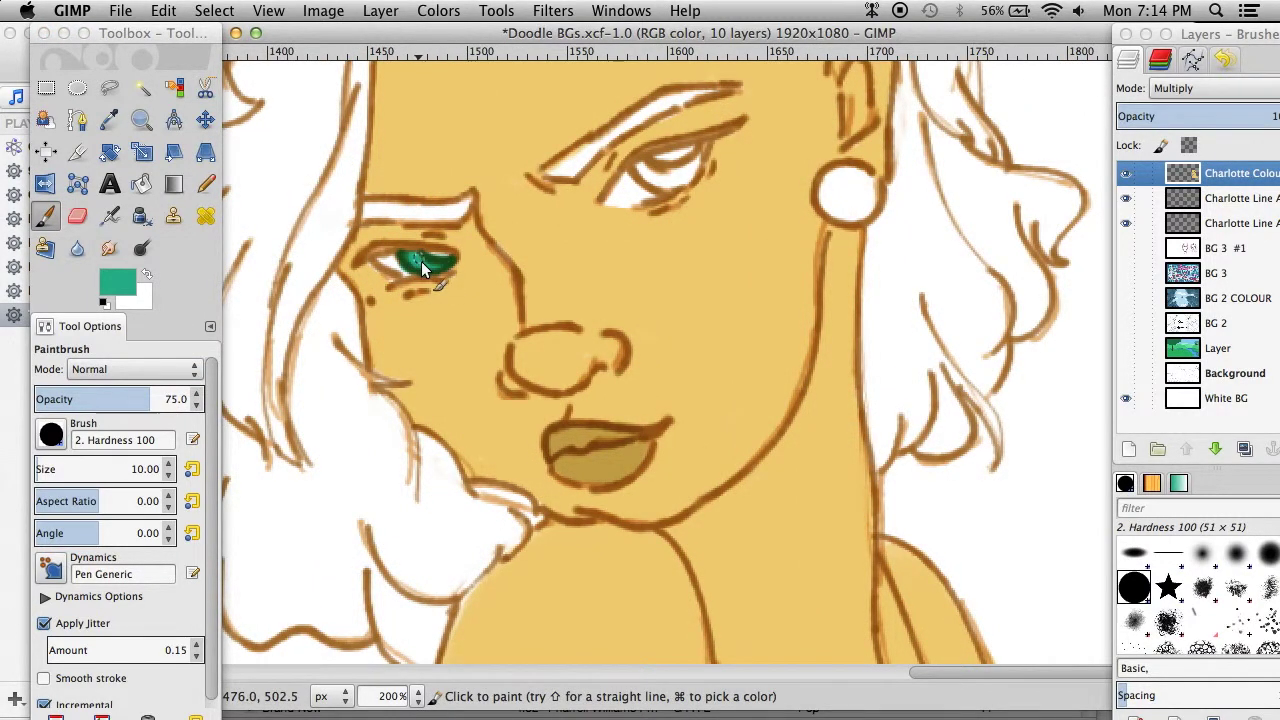
scroll(623, 244, "up", 2)
scroll(600, 242, "right", 2)
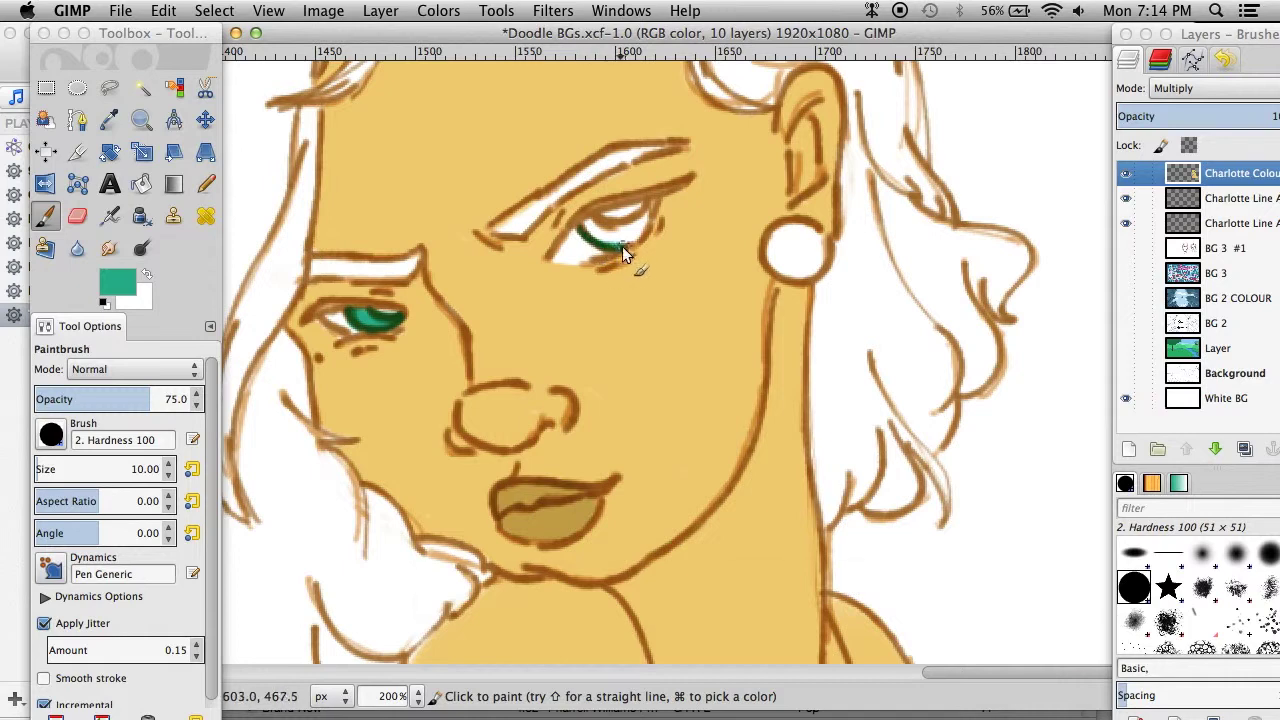
left_click_drag(622, 246, 646, 208)
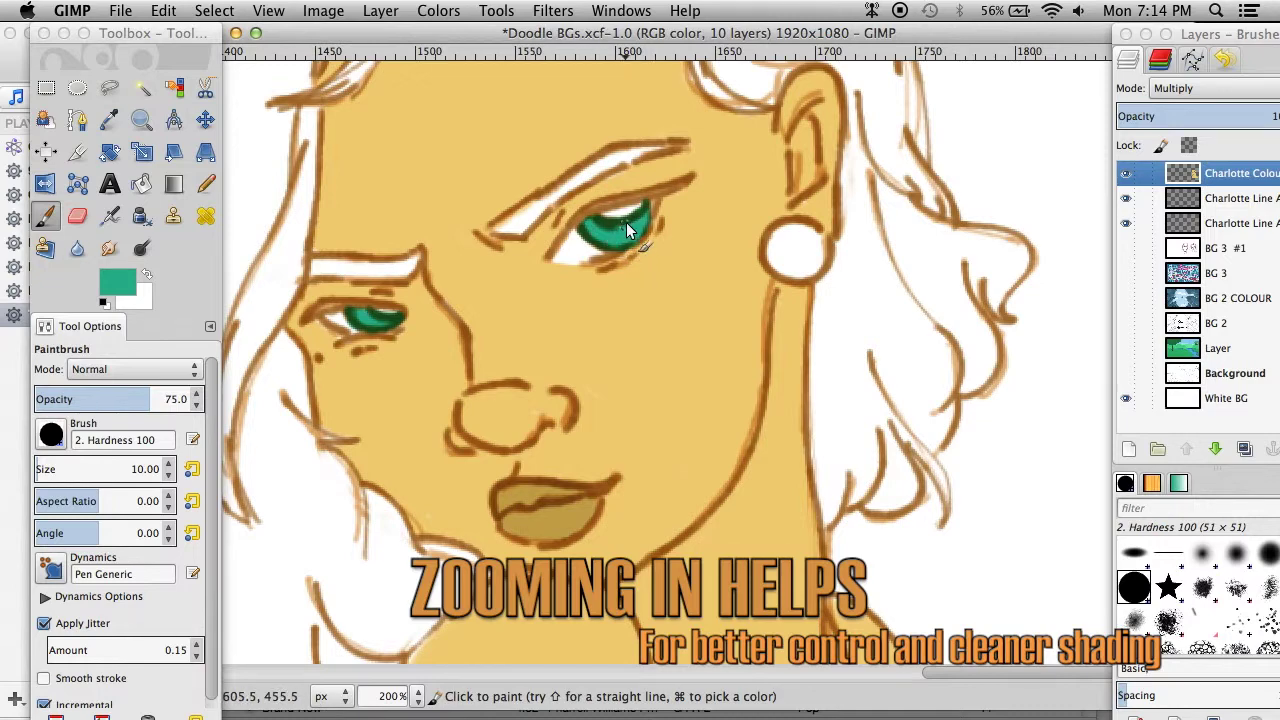
key("minus")
key("minus")
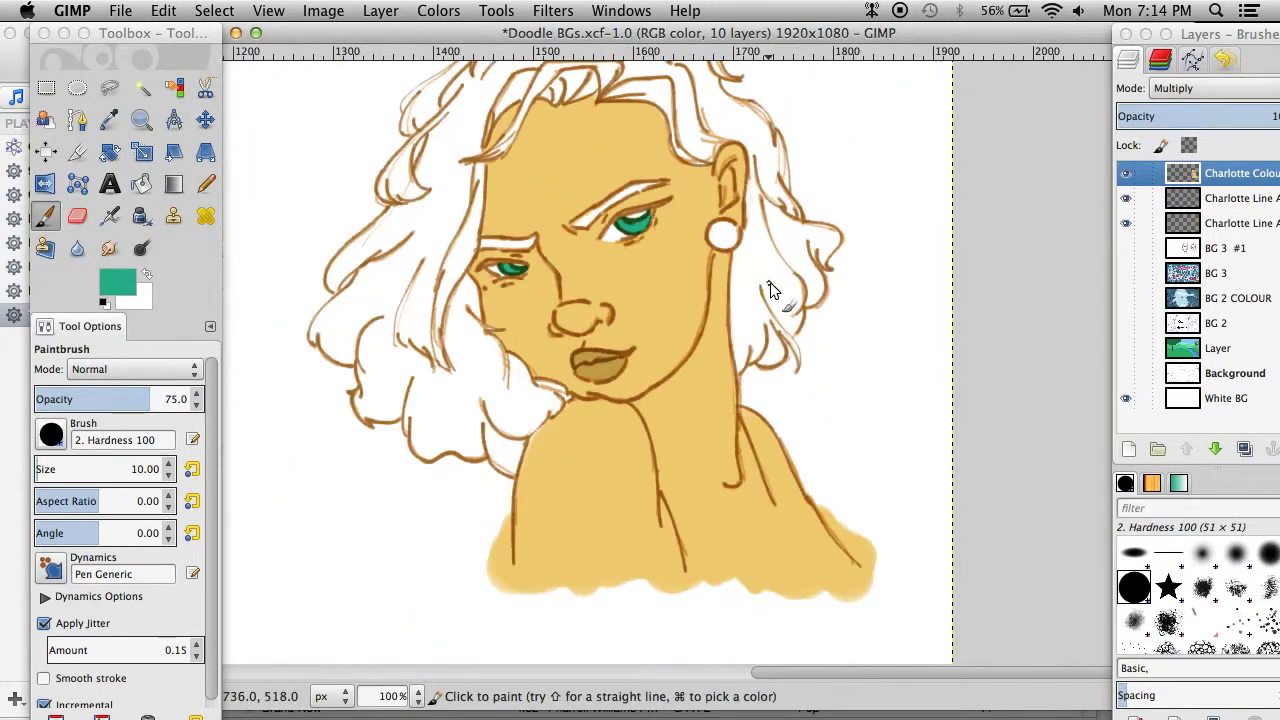
scroll(700, 300, "down", 3)
scroll(634, 371, "left", 3)
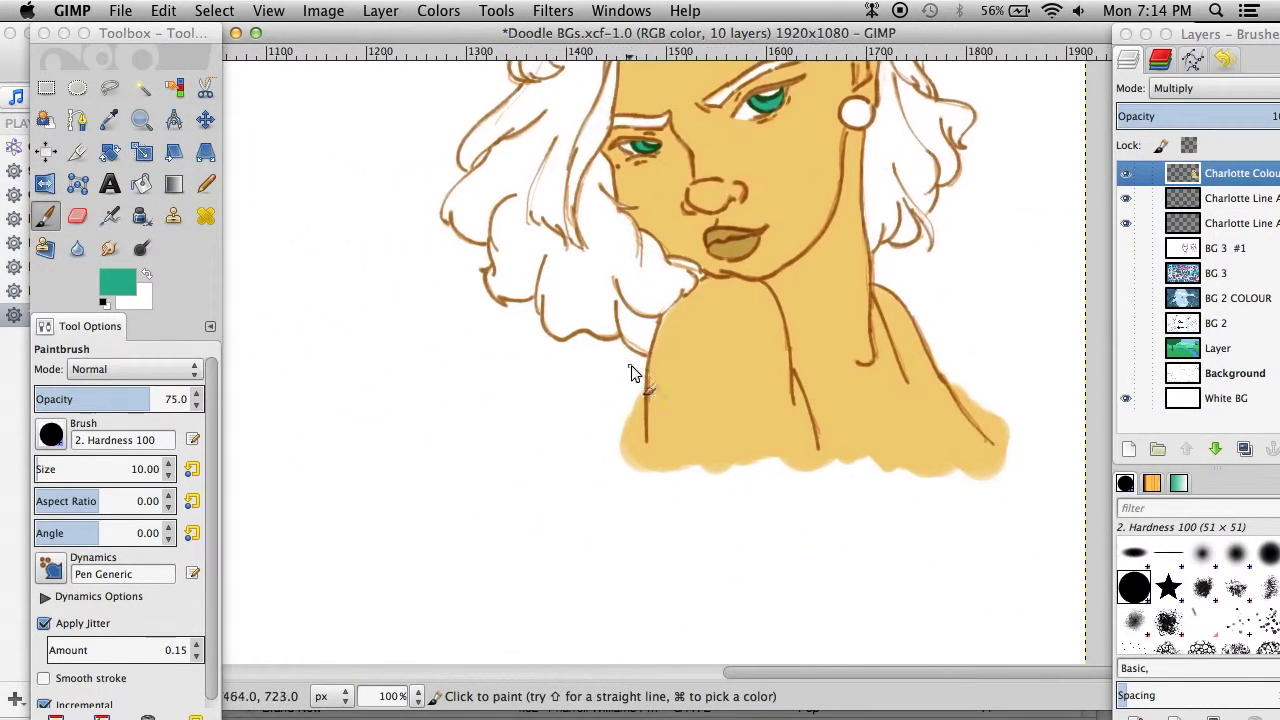
- Undo the stray stroke, enable Smooth stroke, and handwrite 'Charlotte' with a dot in teal
key("super+z")
left_click(43, 678)
mouse_move(358, 383)
left_mouse_down()
mouse_move(350, 468)
mouse_move(382, 458)
mouse_move(428, 400)
mouse_move(445, 455)
mouse_move(478, 462)
mouse_move(504, 398)
left_mouse_up()
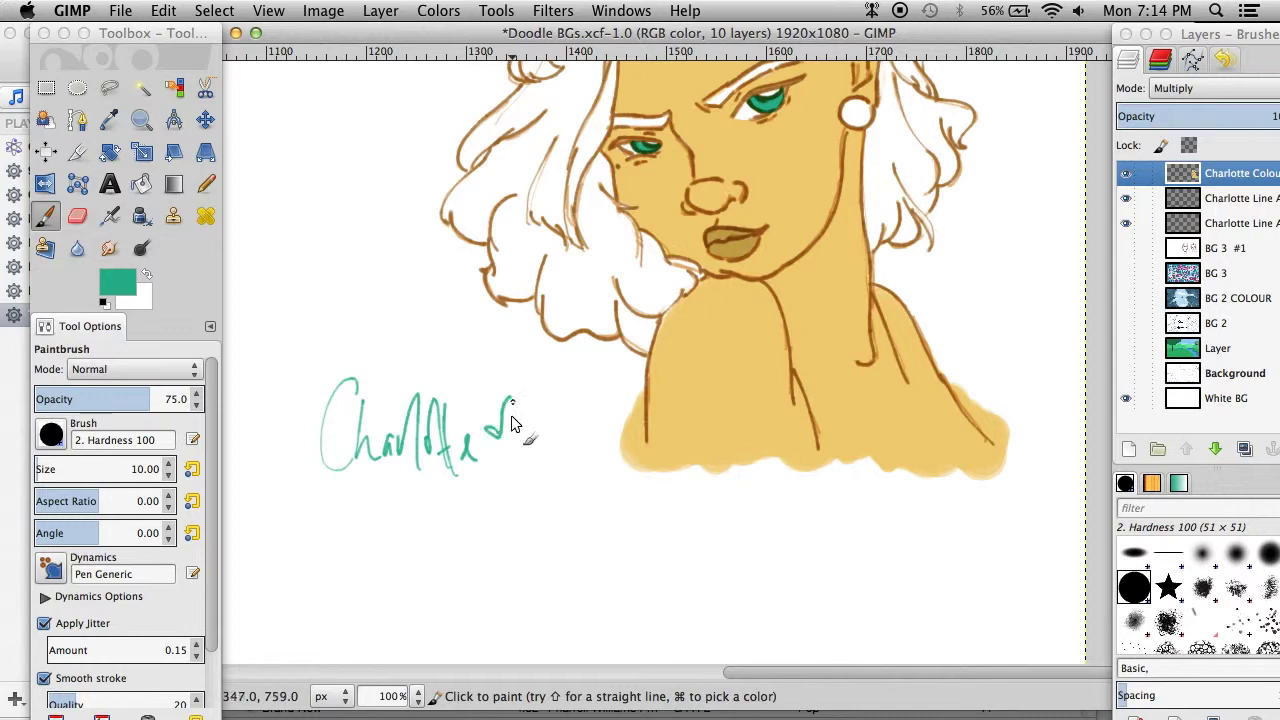
left_click(514, 442)
- Change the foreground colour to a gold tone for the hair
scroll(552, 586, "up", 5)
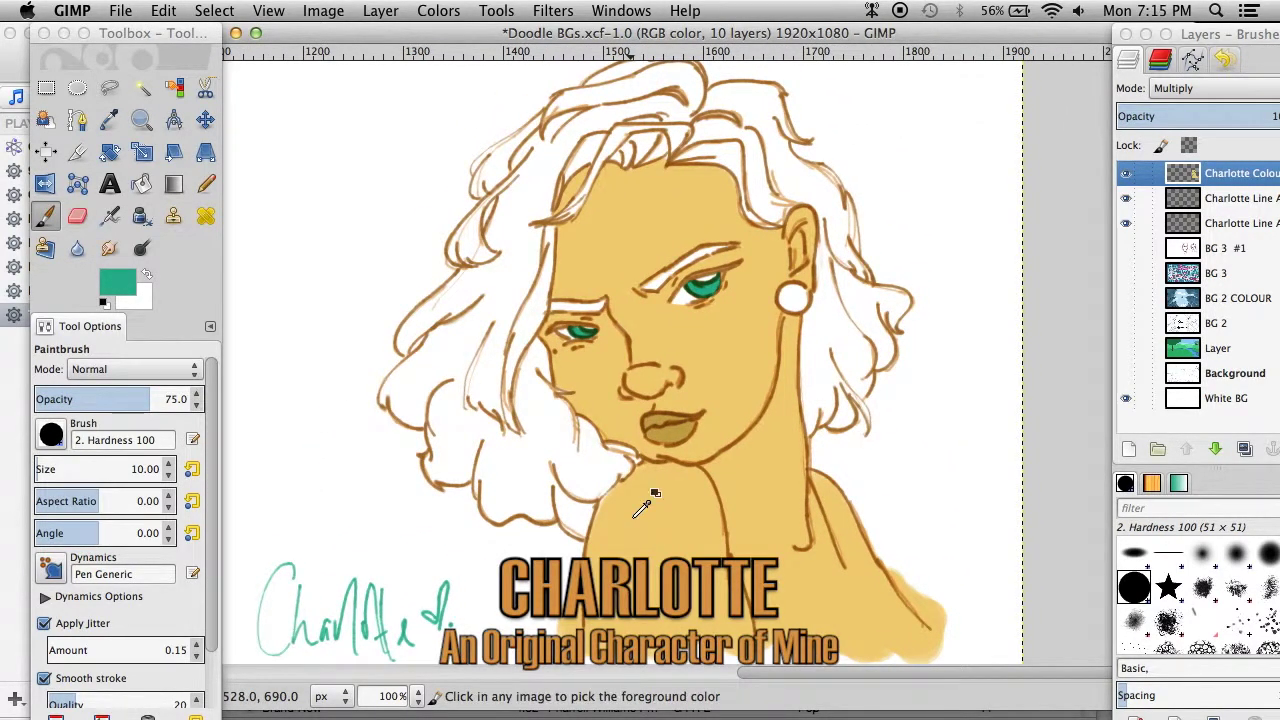
scroll(632, 517, "up", 3)
scroll(632, 517, "down", 2)
scroll(702, 523, "up", 2)
scroll(702, 523, "down", 2)
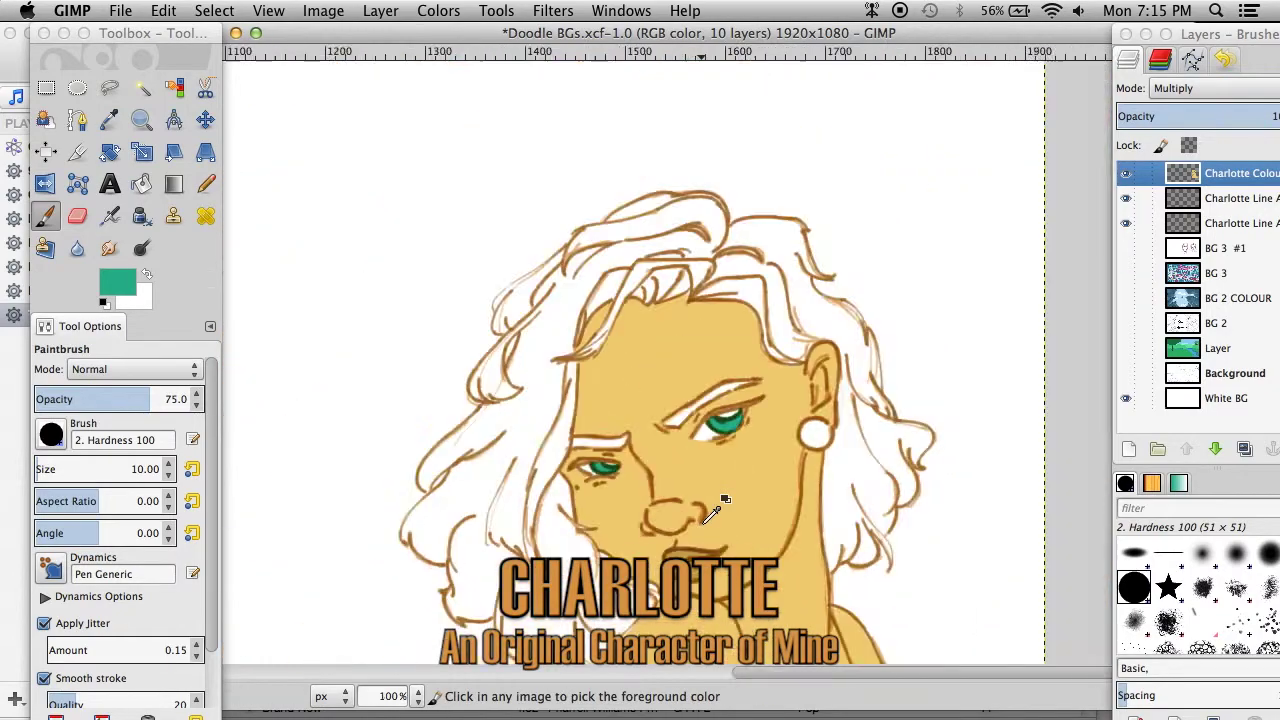
scroll(712, 512, "up", 1)
scroll(702, 523, "down", 2)
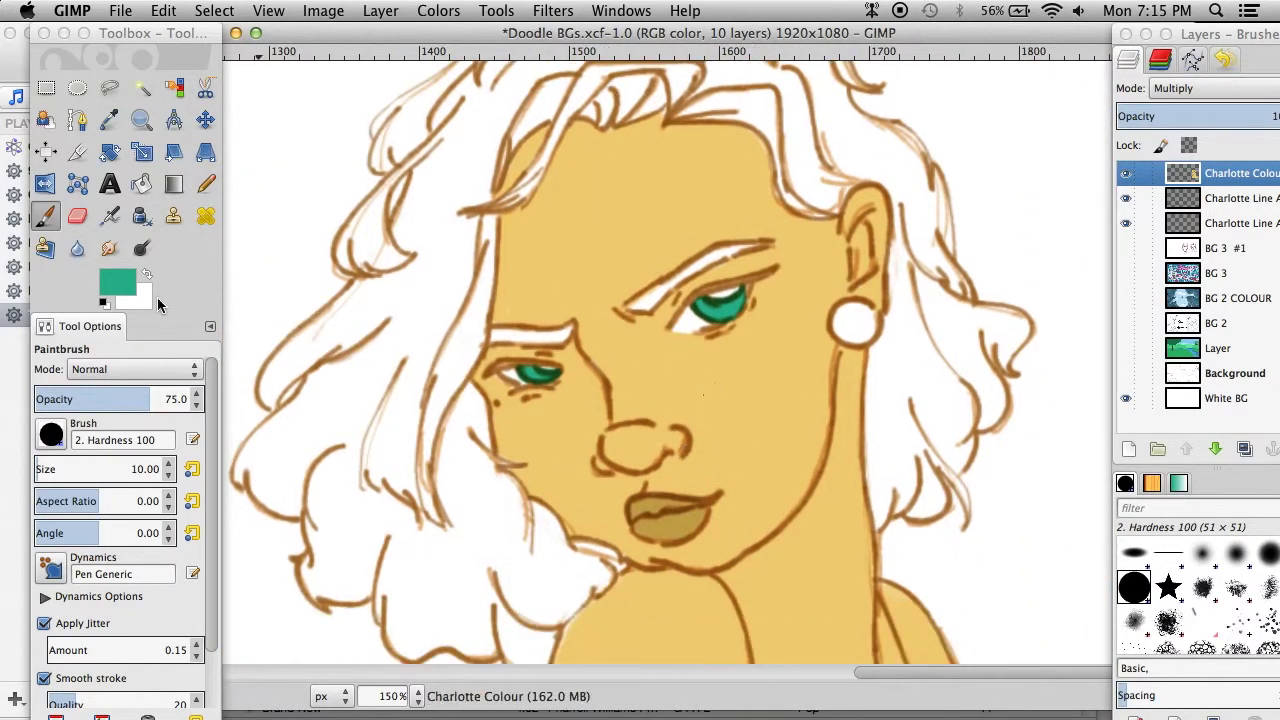
left_click(117, 284)
left_click(299, 257)
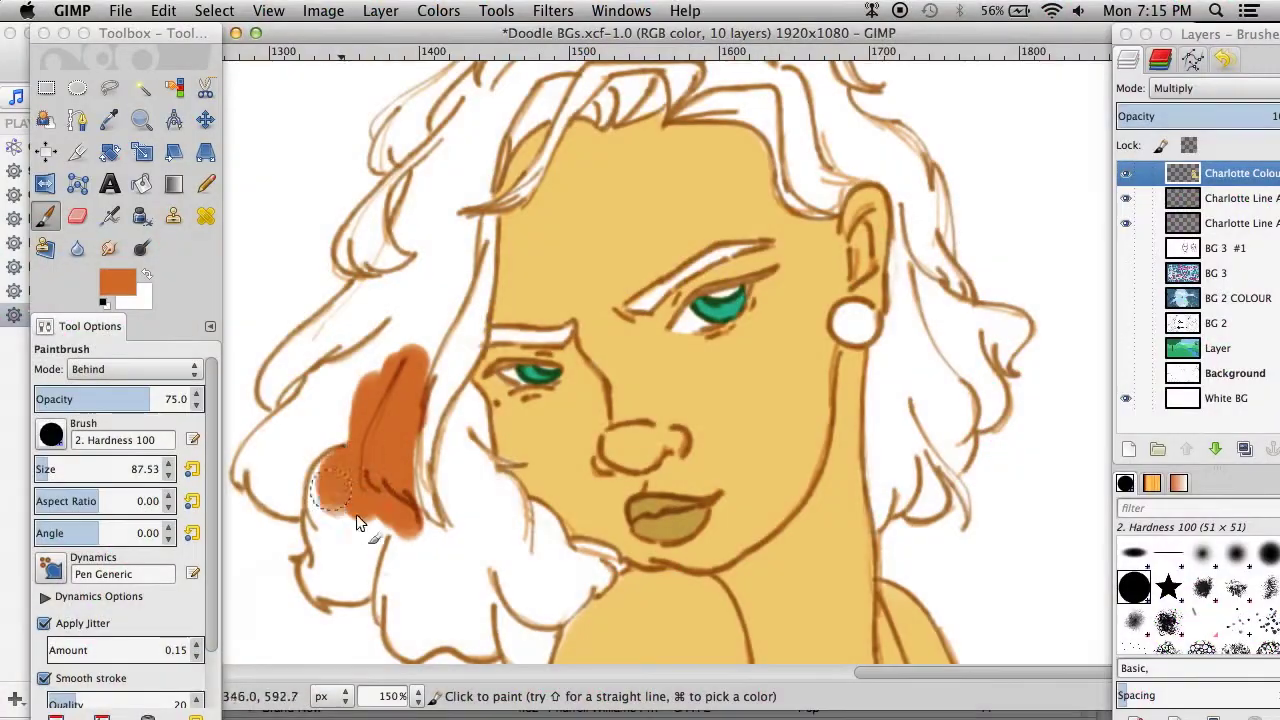
- Fill the hair edge, top-left hair, lower hair and right curl with orange behind the line art
left_click_drag(407, 567, 418, 490)
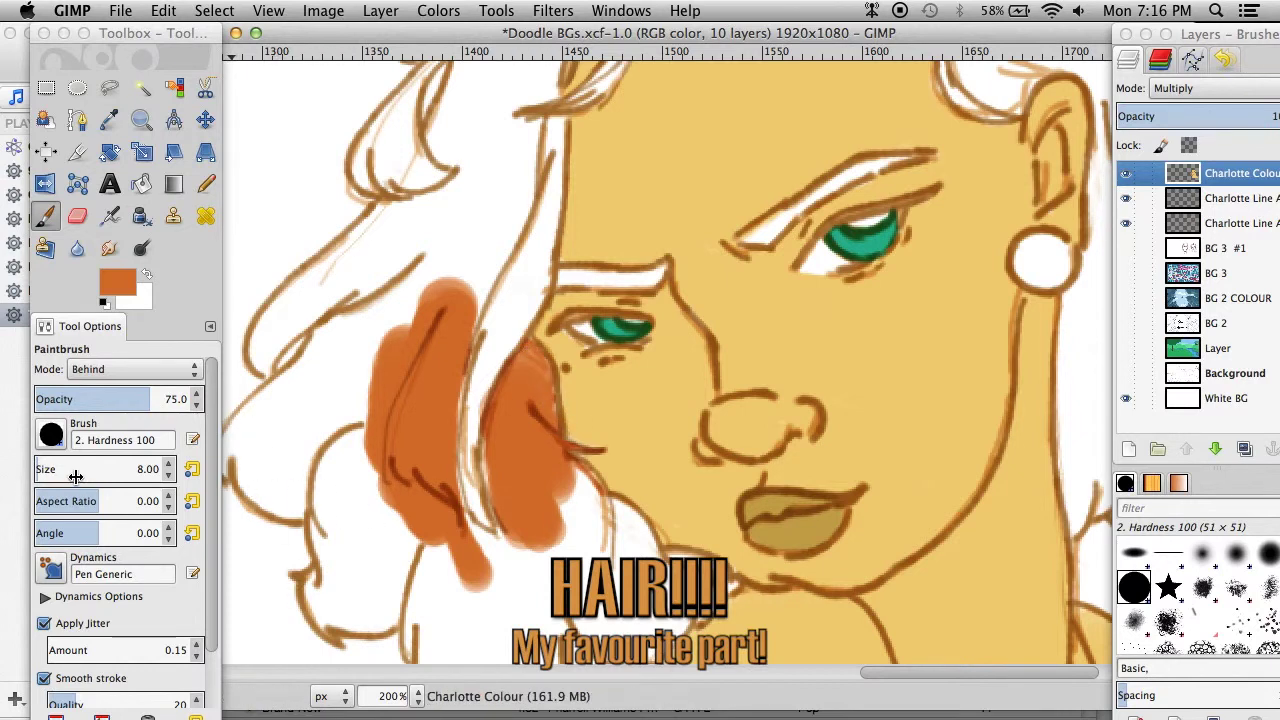
mouse_move(380, 440)
left_mouse_down()
mouse_move(334, 483)
mouse_move(419, 476)
left_mouse_up()
key("1")
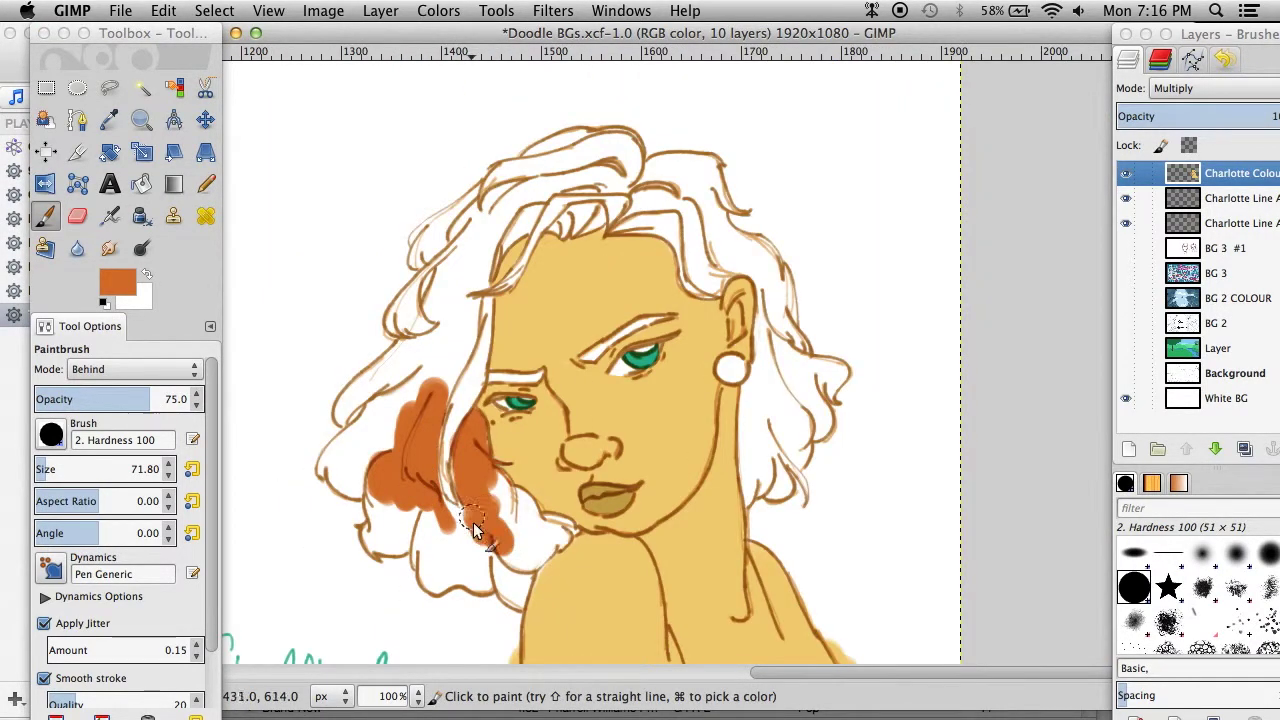
left_click_drag(452, 525, 440, 527)
left_click_drag(426, 362, 387, 434)
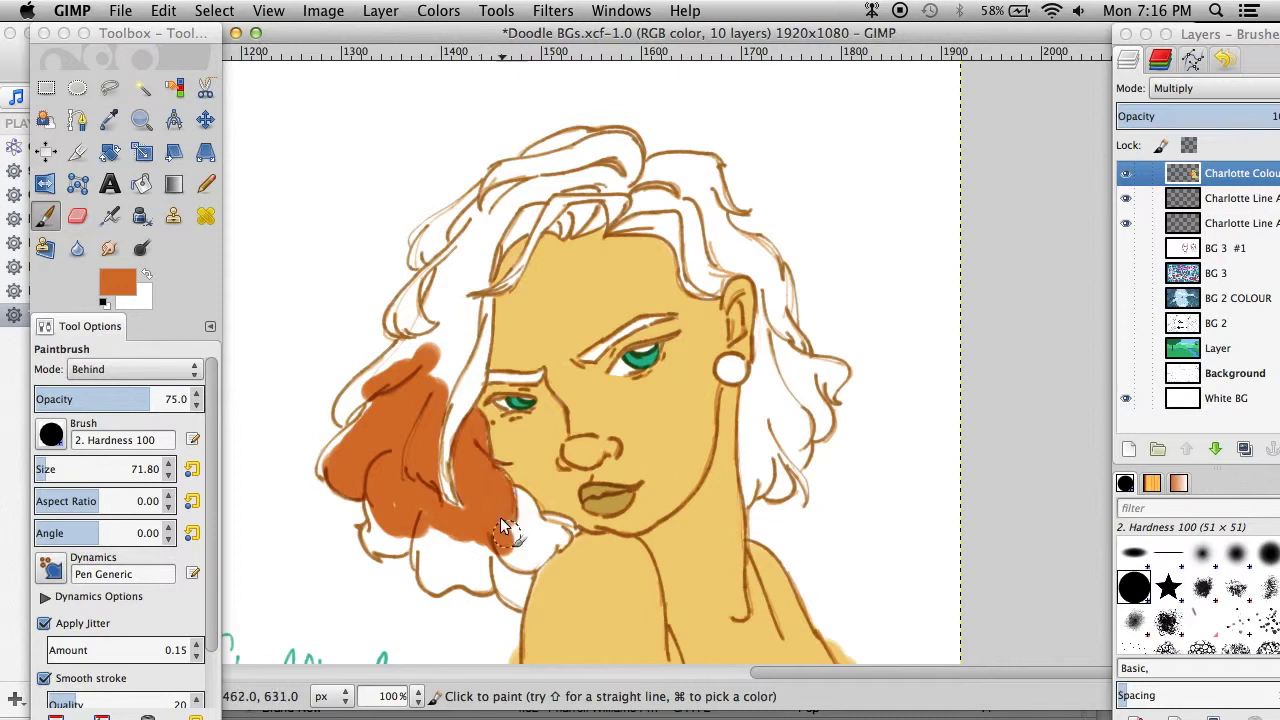
left_click_drag(521, 545, 434, 532)
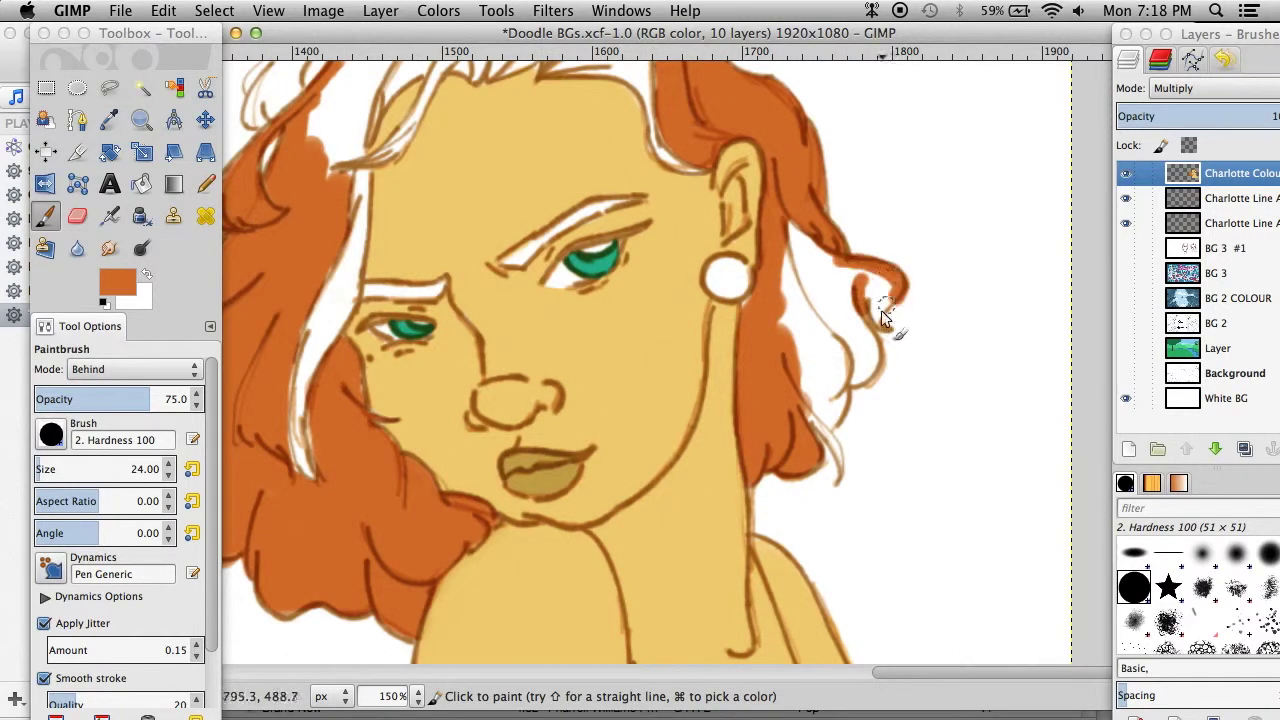
left_click_drag(873, 311, 893, 279)
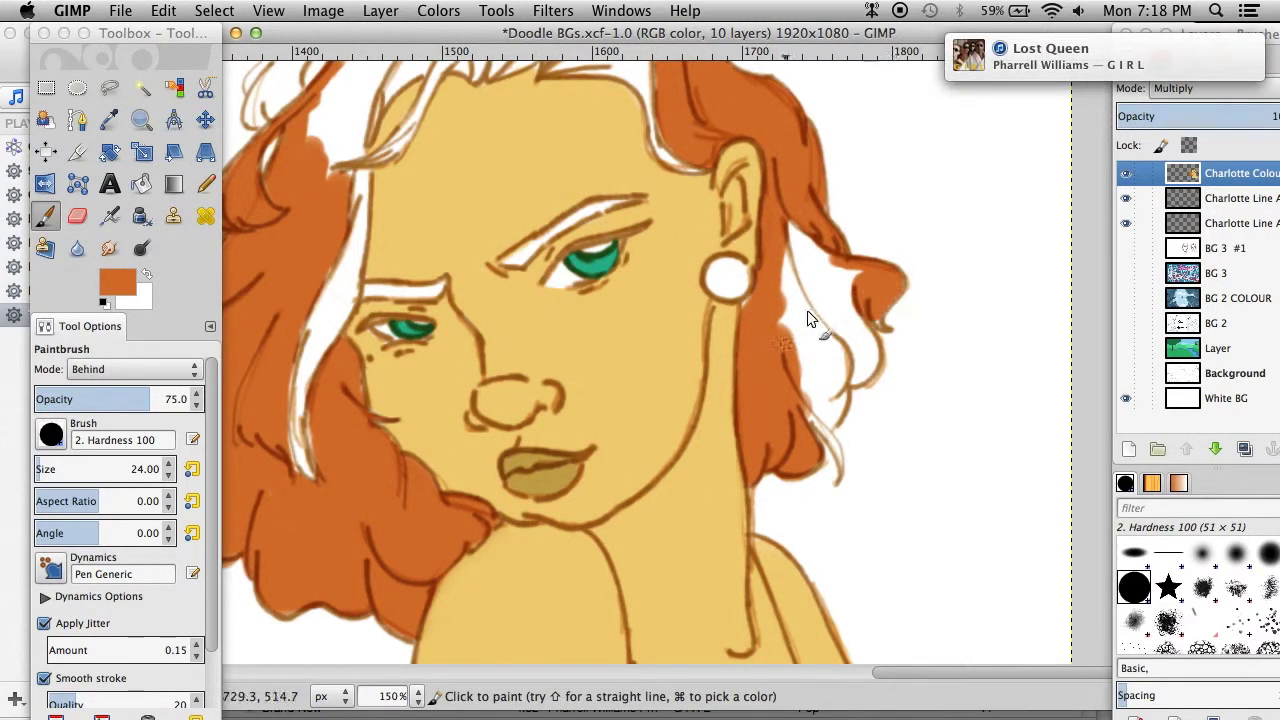
- Resize the brush (12, then 51) and fill gaps between tufts and white streaks at the hair top
key("bracketleft")
key("bracketleft")
key("bracketleft")
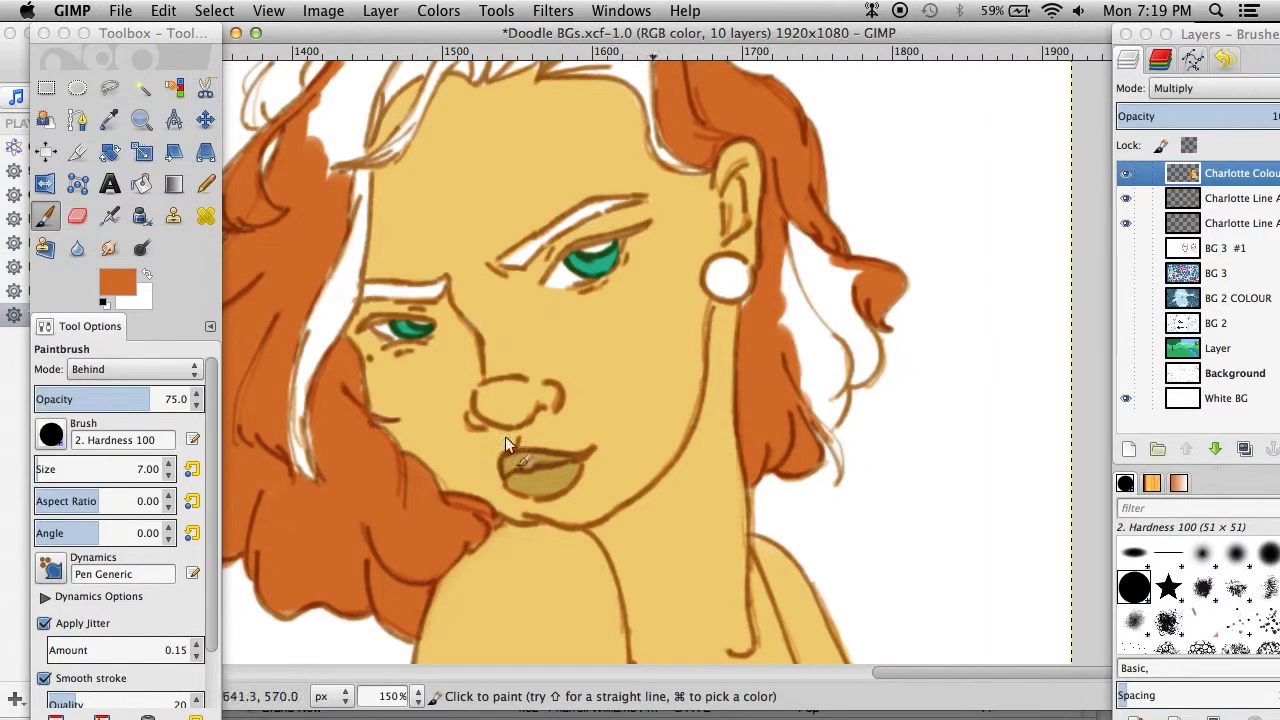
key("bracketright")
key("bracketright")
key("bracketright")
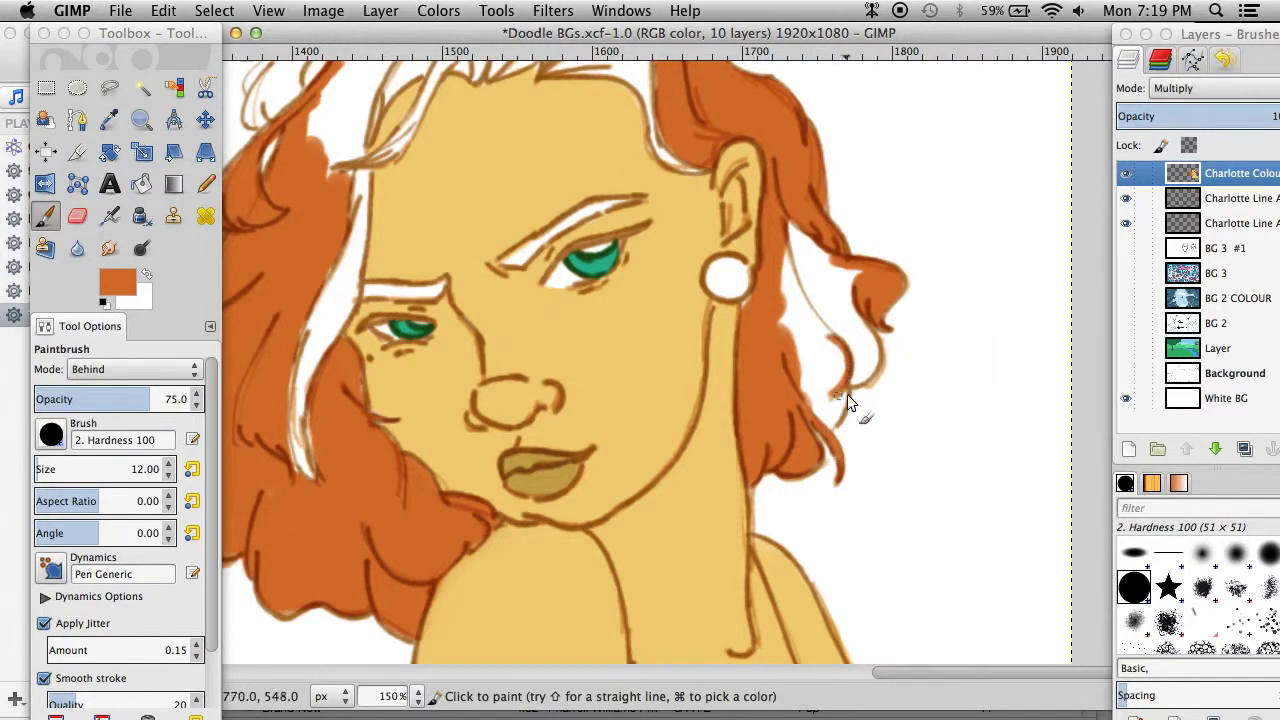
scroll(300, 400, "up", 3)
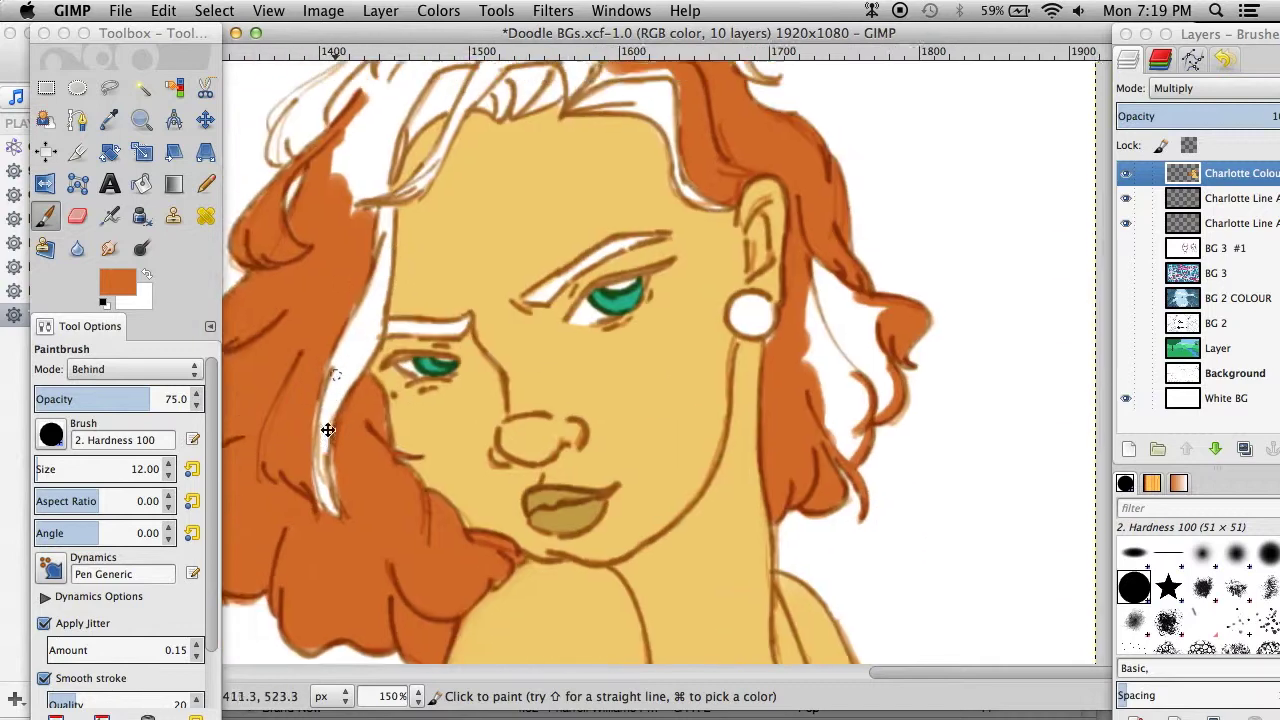
scroll(484, 260, "up", 3)
left_click_drag(598, 232, 649, 214)
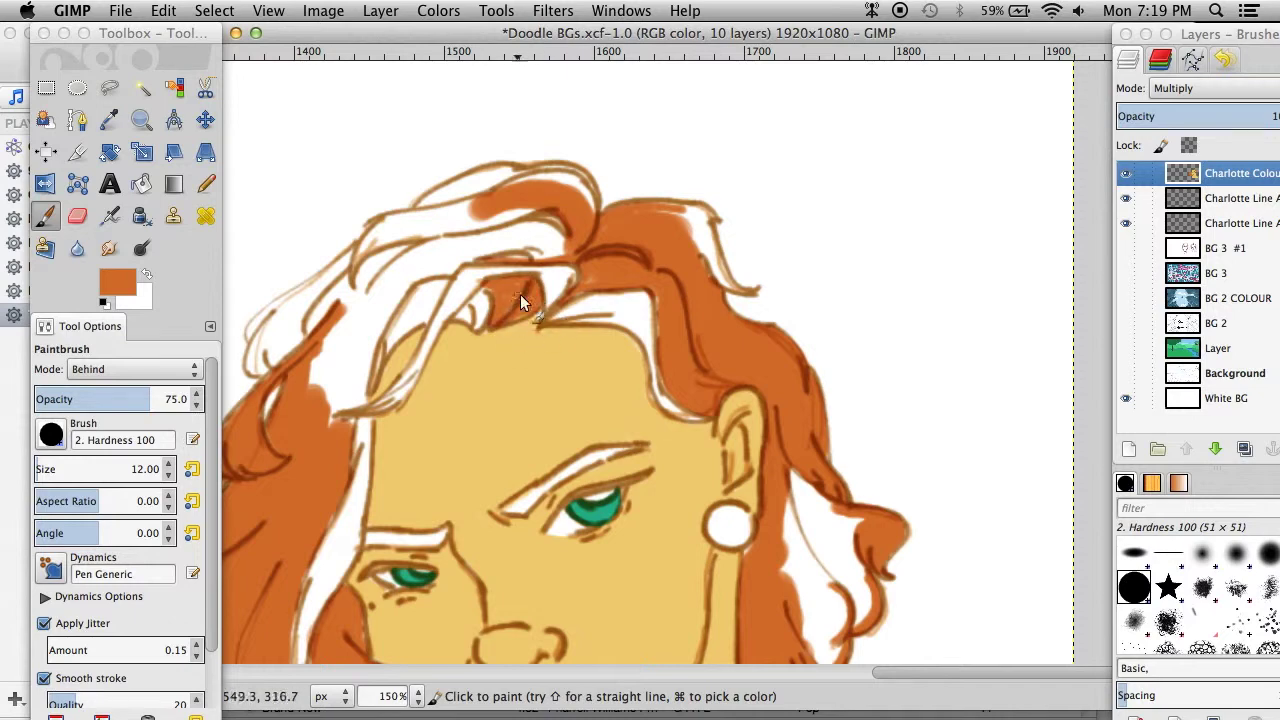
left_click_drag(569, 392, 639, 132)
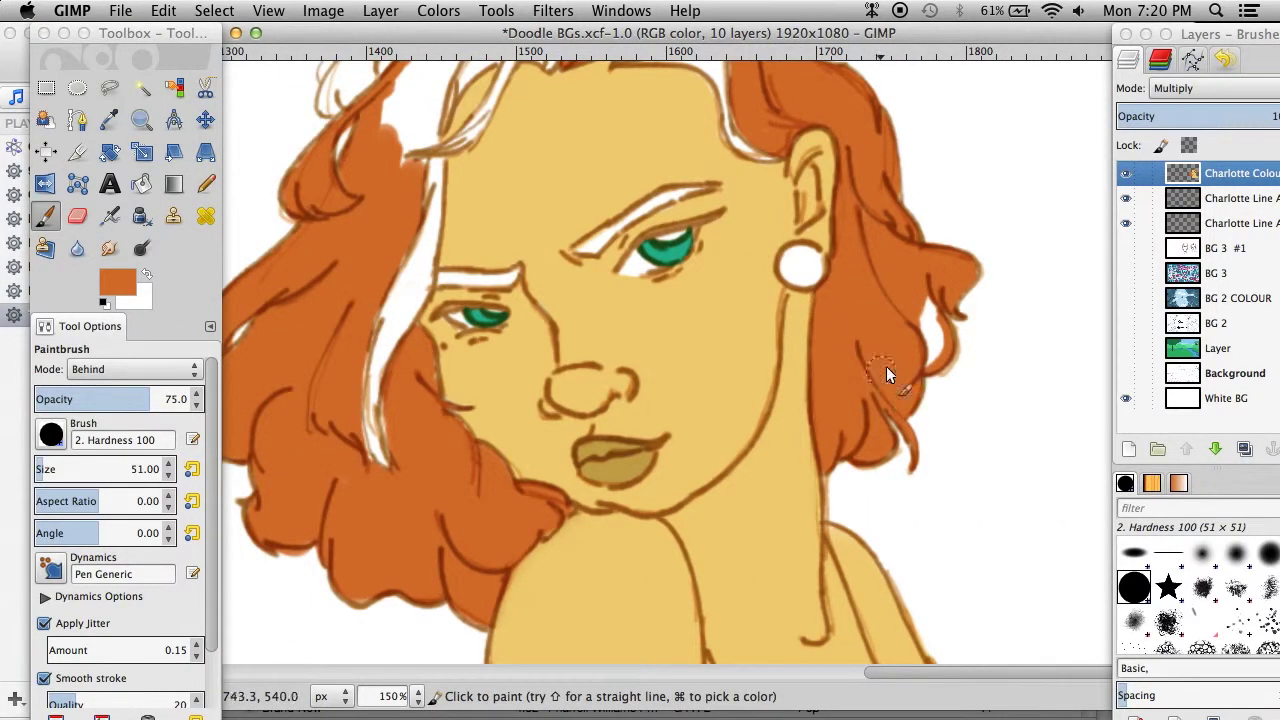
scroll(884, 287, "up", 5)
scroll(884, 287, "left", 3)
mouse_move(525, 262)
left_mouse_down()
mouse_move(505, 224)
mouse_move(570, 165)
left_mouse_up()
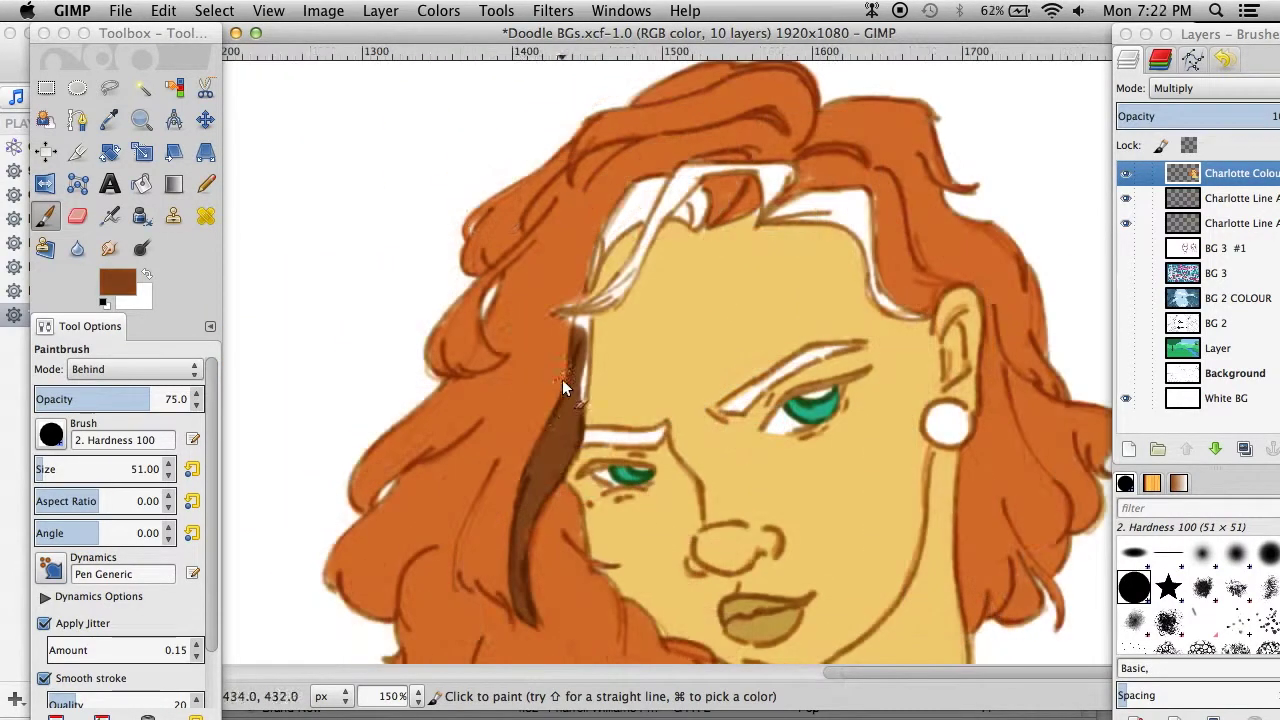
scroll(663, 250, "up", 3)
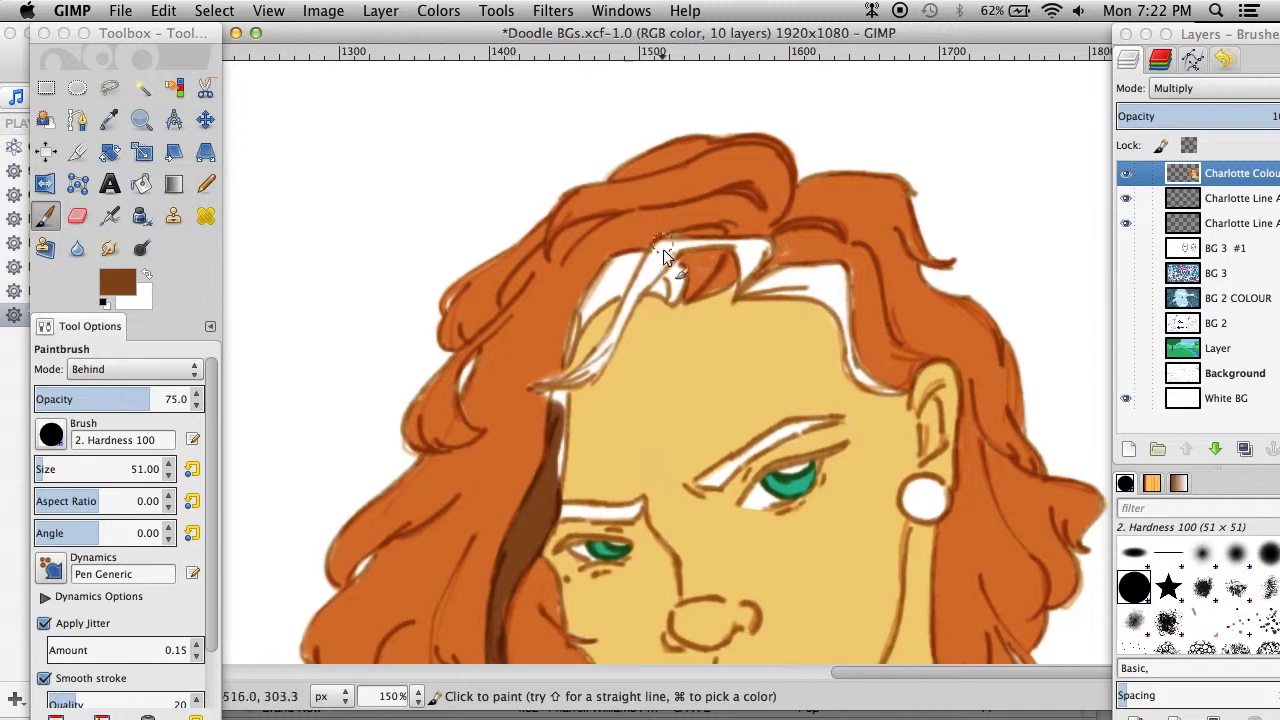
- Paint a dark brown strand into the hair and return the brush to Normal mode
mouse_move(669, 245)
left_mouse_down()
mouse_move(731, 243)
mouse_move(743, 291)
mouse_move(778, 285)
left_mouse_up()
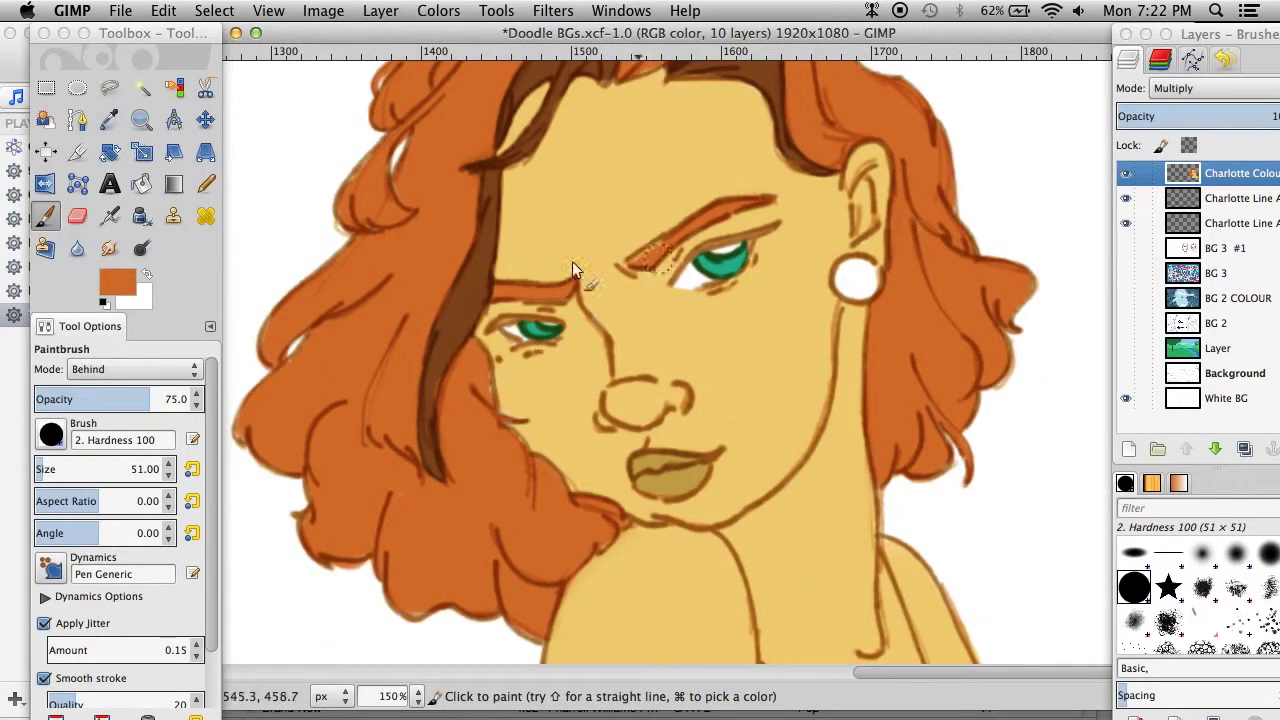
left_click(174, 369)
left_click(90, 252)
- Colour the eyebrow beside the eye orange with a size 5 brush
triple_click(140, 469)
type("5")
key("Return")
left_click_drag(639, 259, 659, 241)
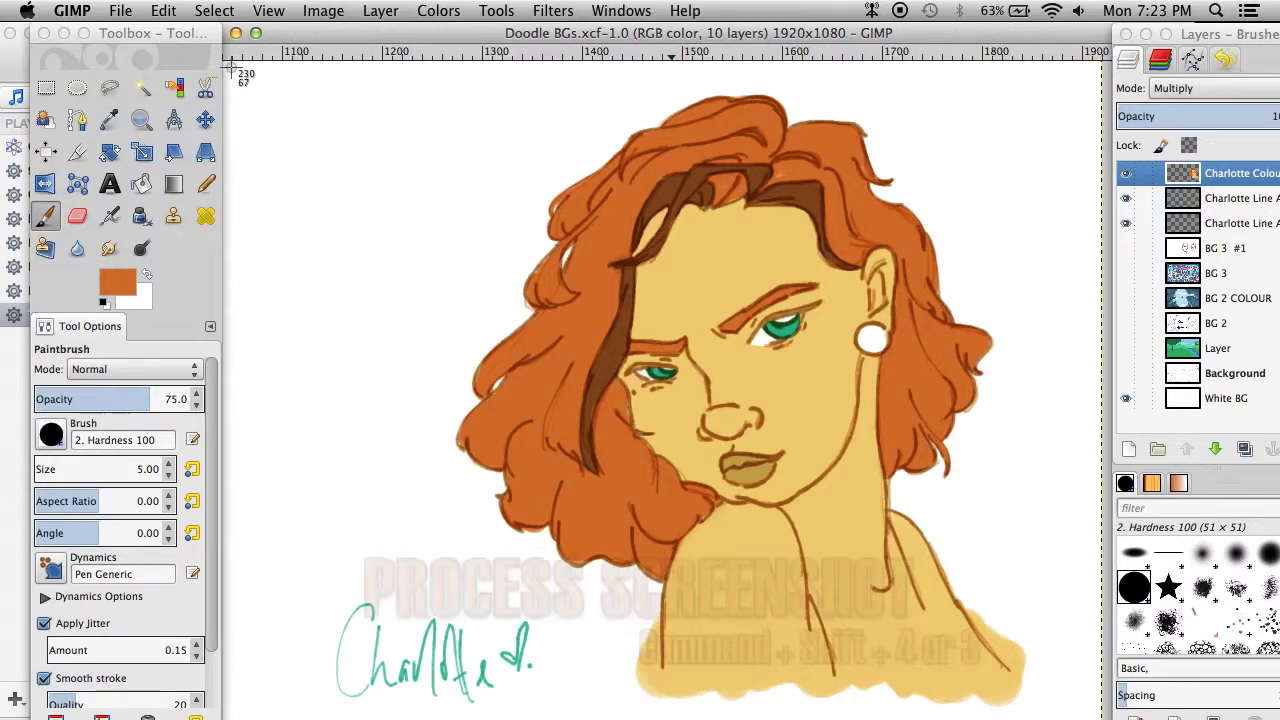
- Capture a progress screenshot of the canvas area
left_click_drag(230, 67, 1088, 719)
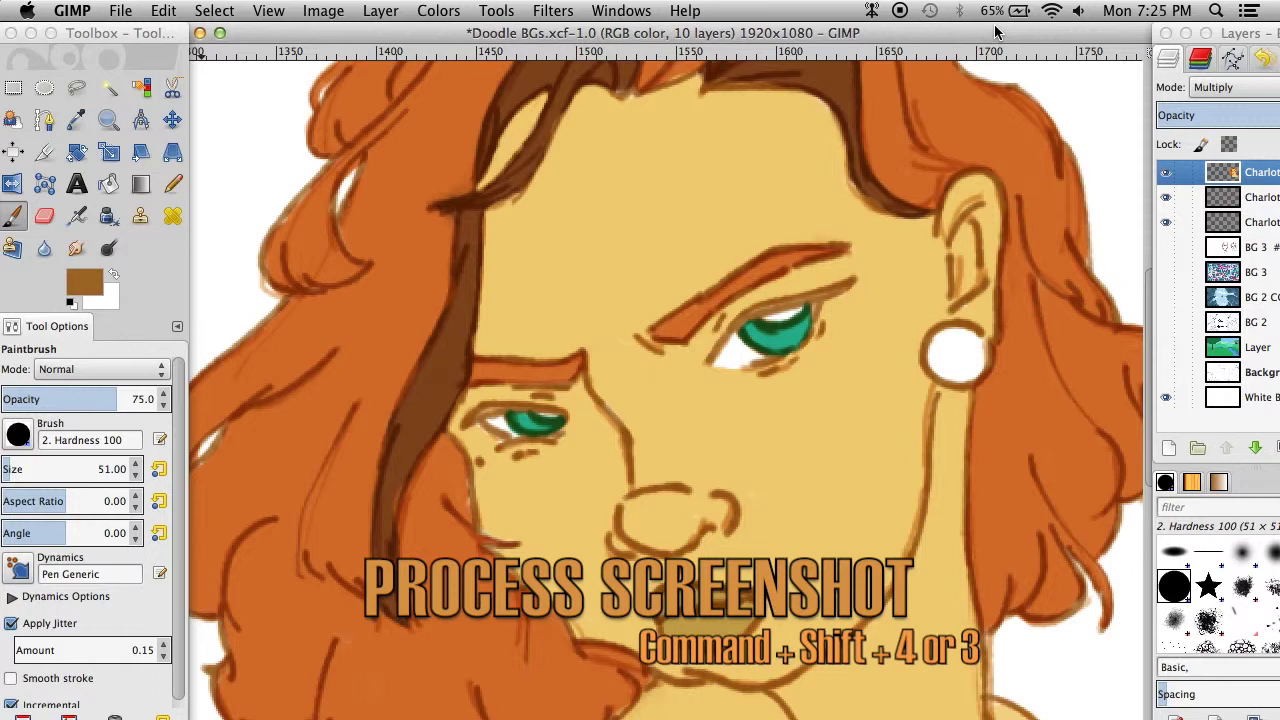
key("super+shift+4")
mouse_move(193, 59)
left_mouse_down()
mouse_move(660, 268)
mouse_move(1144, 719)
left_mouse_up()
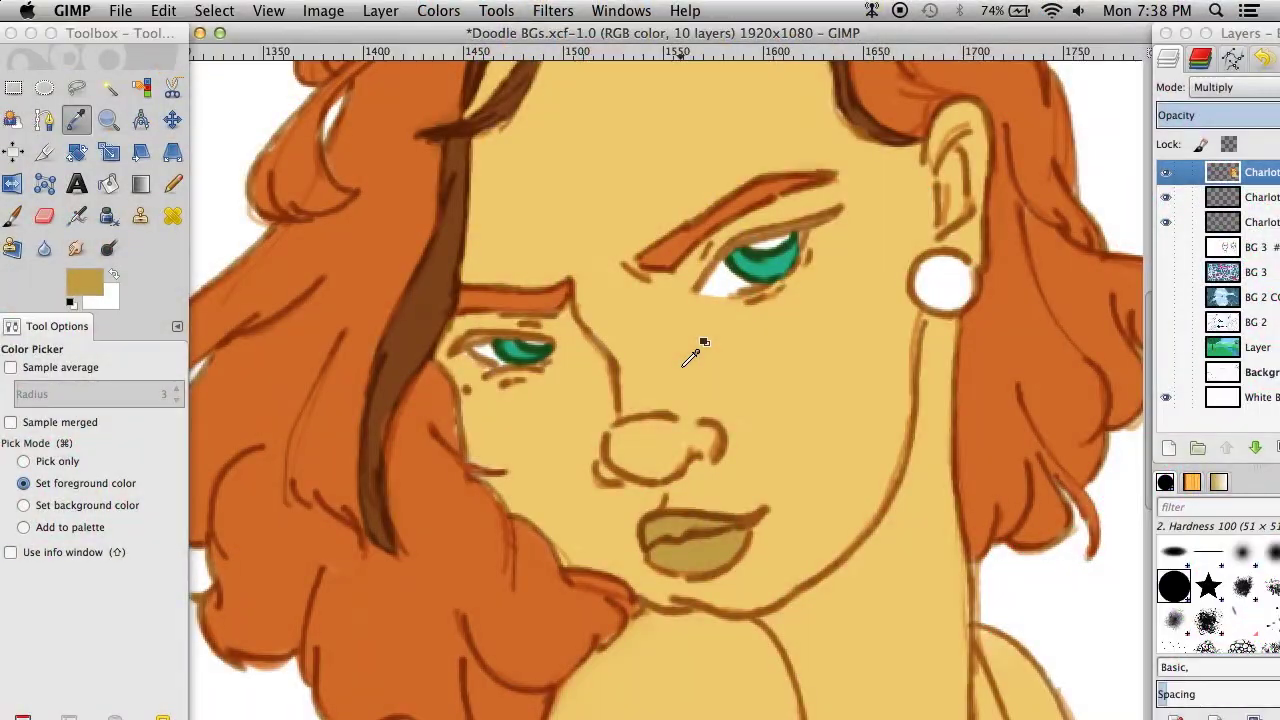
- Shade the eyelid above the left eye with the sampled tan in Darken only mode
key("p")
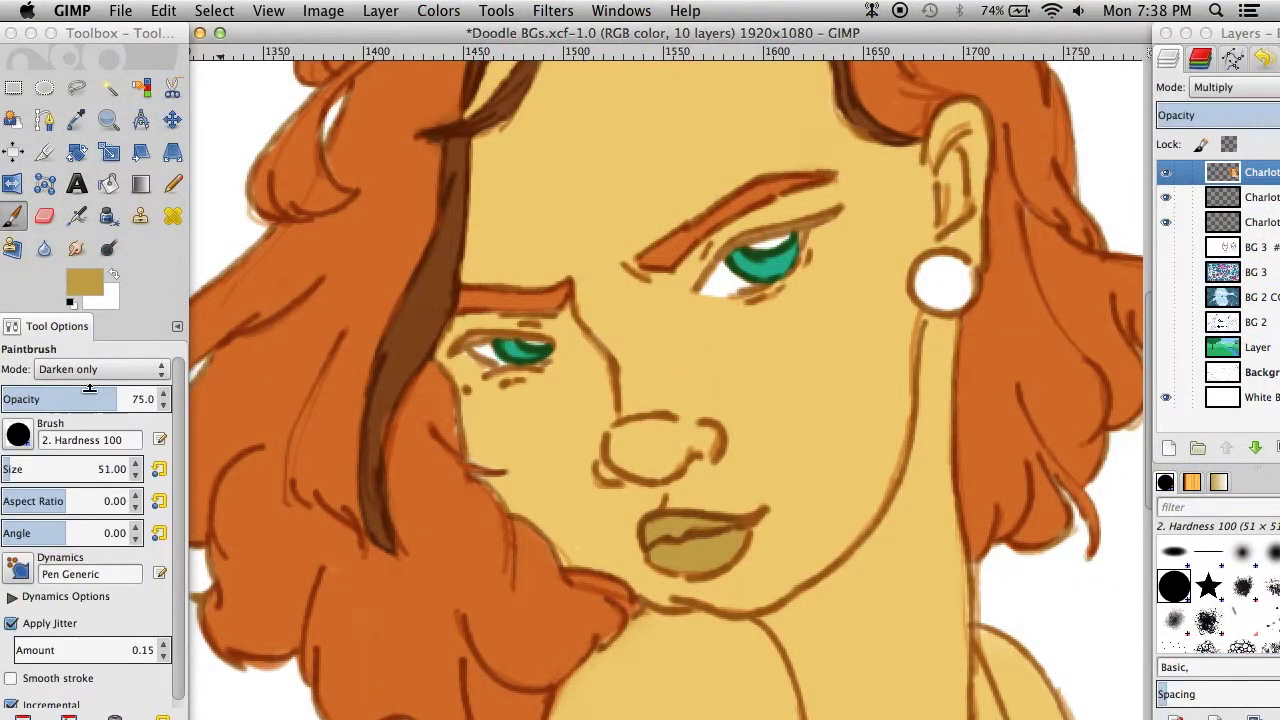
scroll(133, 467, "down", 10)
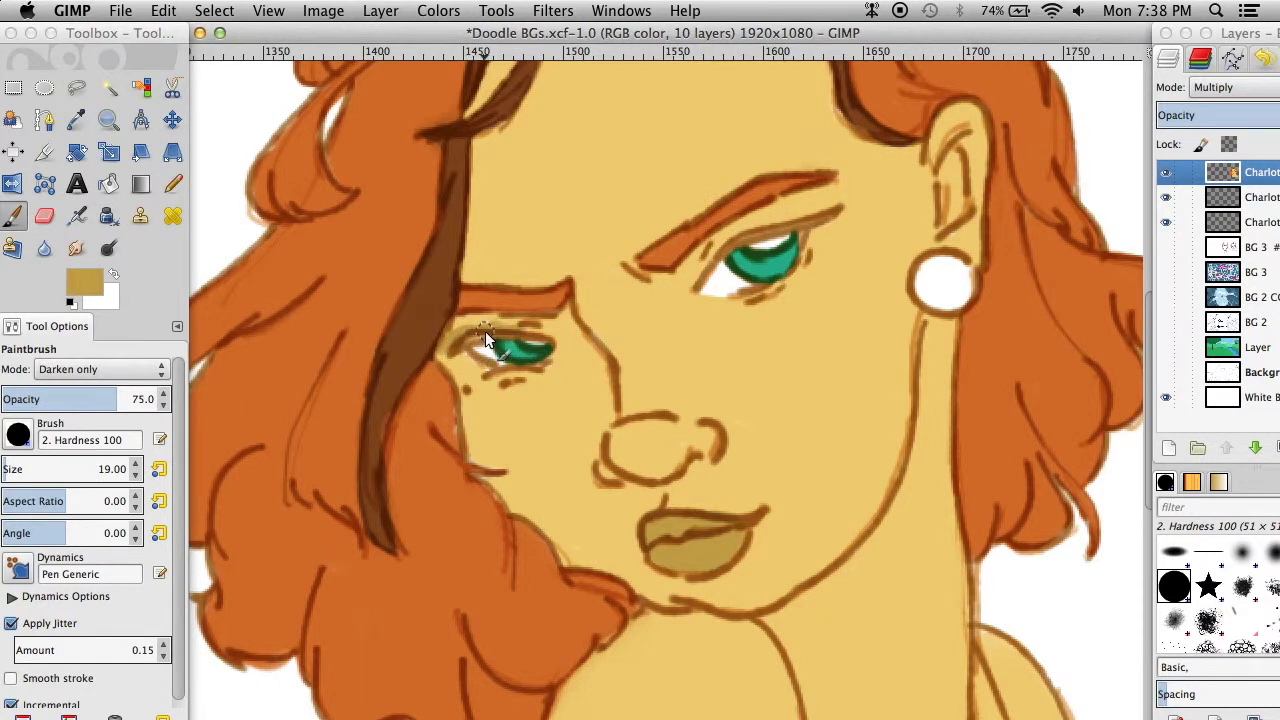
mouse_move(515, 327)
left_mouse_down()
mouse_move(553, 320)
mouse_move(454, 339)
left_mouse_up()
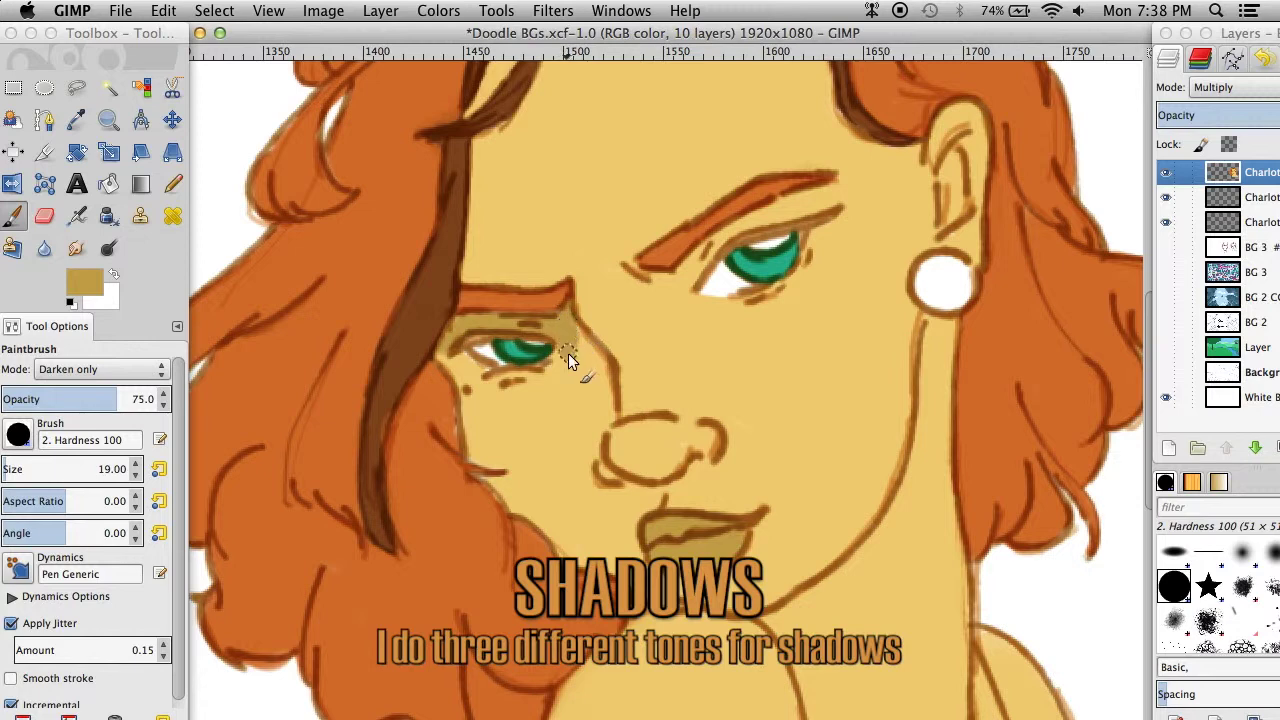
- Shade the side of the nose, the cheek below the eye and the neck-shoulder line in tan
left_click_drag(597, 356, 611, 417)
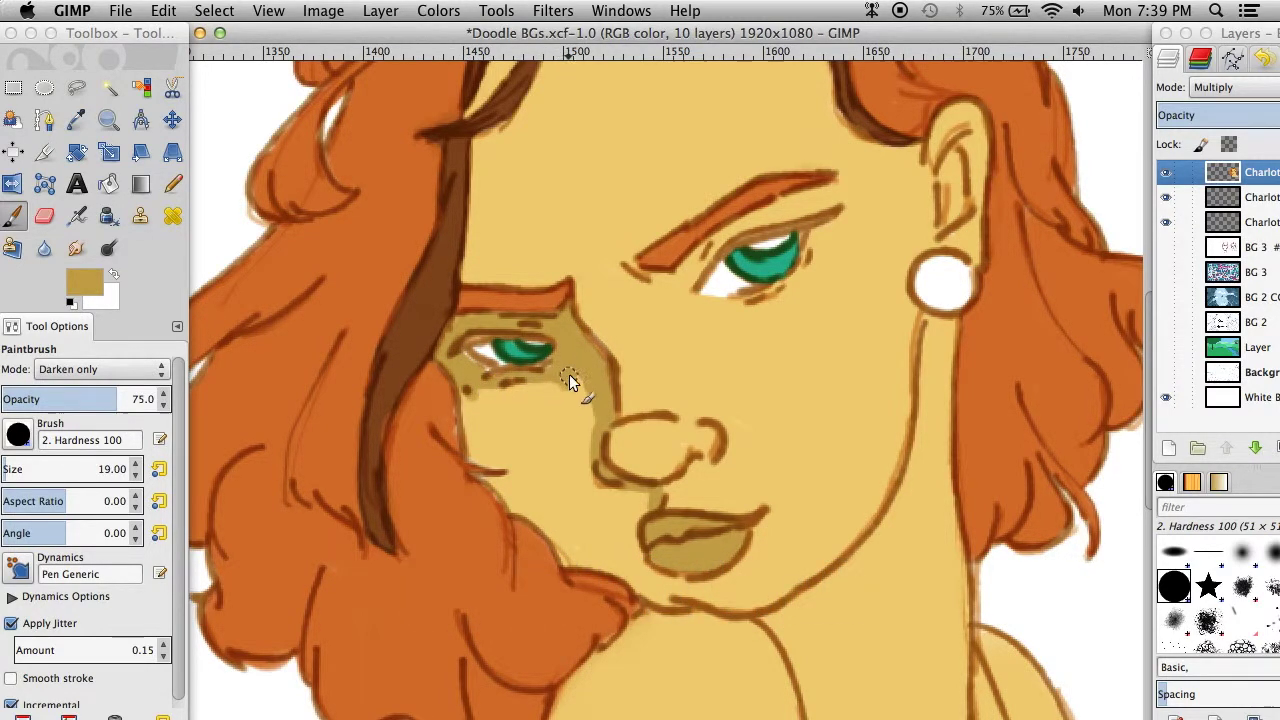
left_click_drag(466, 393, 581, 405)
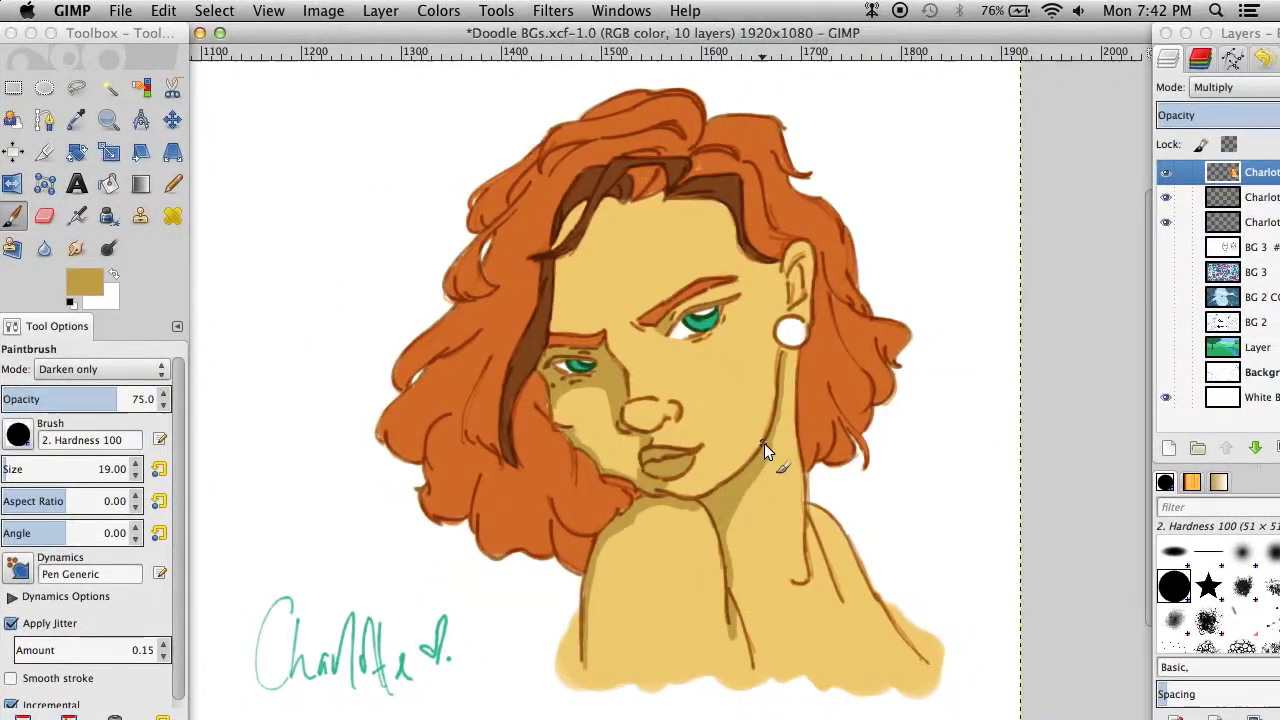
left_click_drag(807, 505, 839, 590)
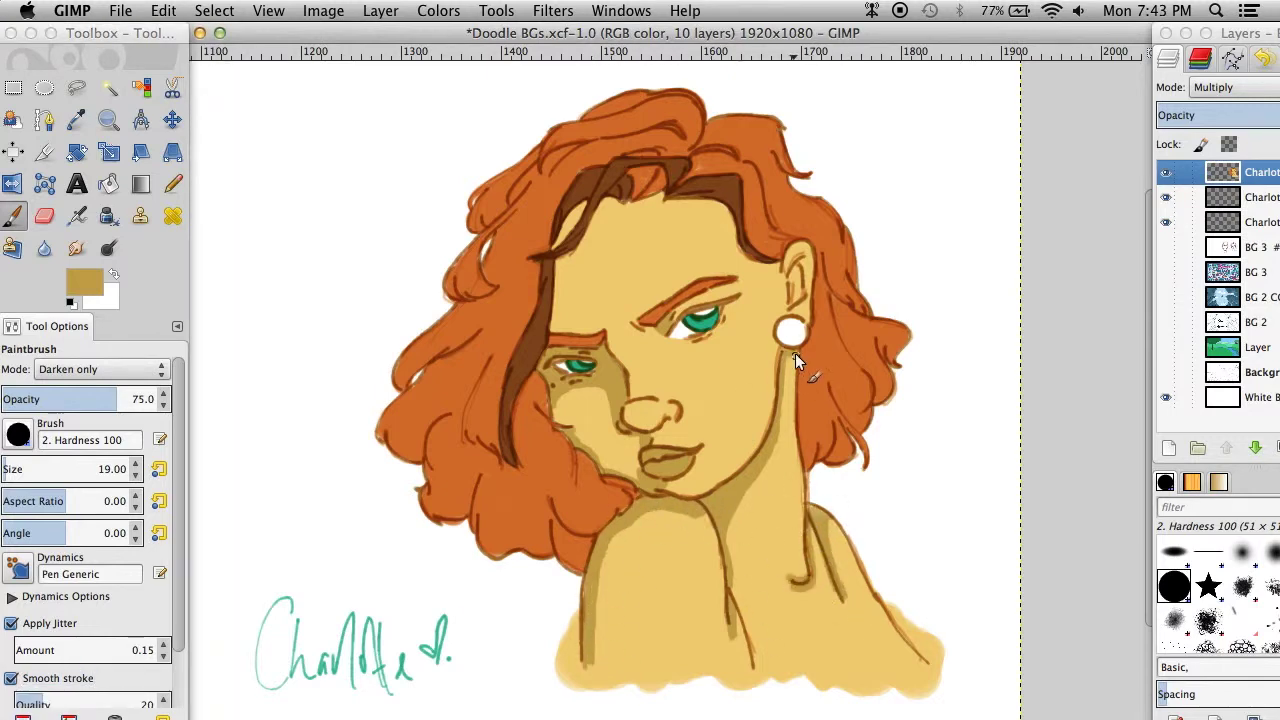
scroll(583, 212, "up", 2)
scroll(494, 399, "down", 1)
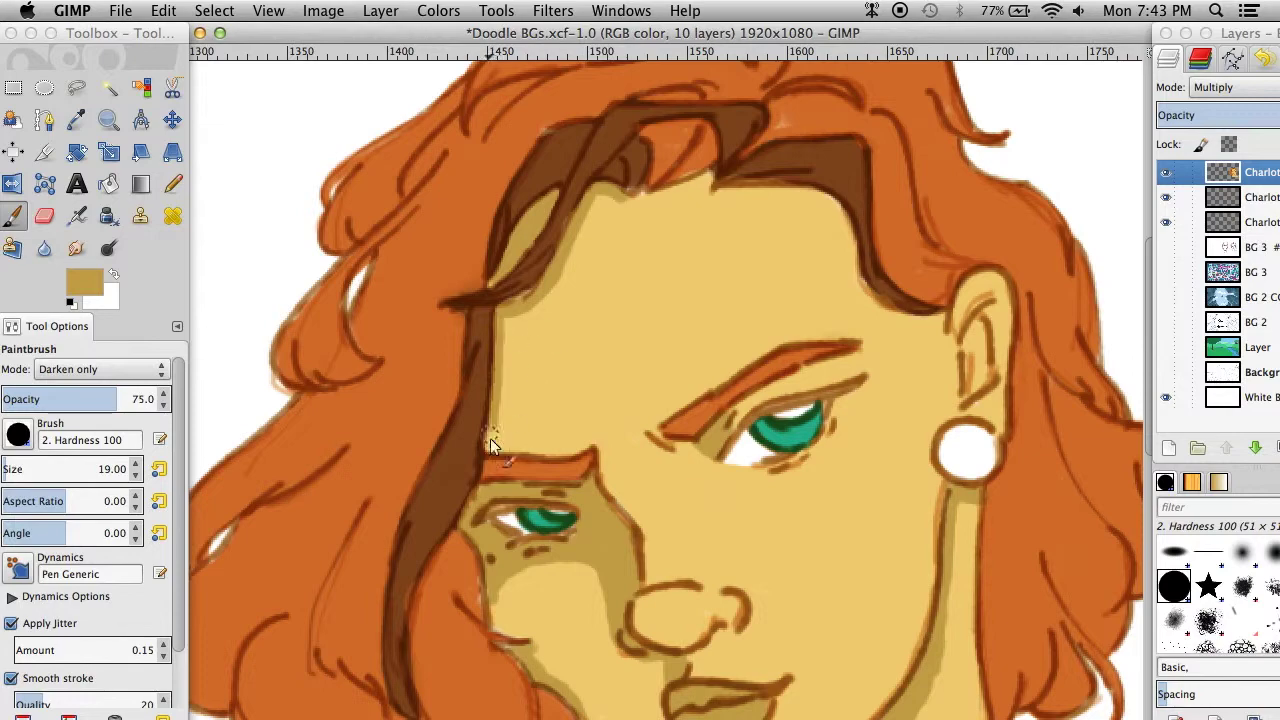
scroll(687, 142, "up", 1)
scroll(676, 144, "down", 1)
scroll(874, 324, "up", 2)
scroll(653, 455, "down", 1)
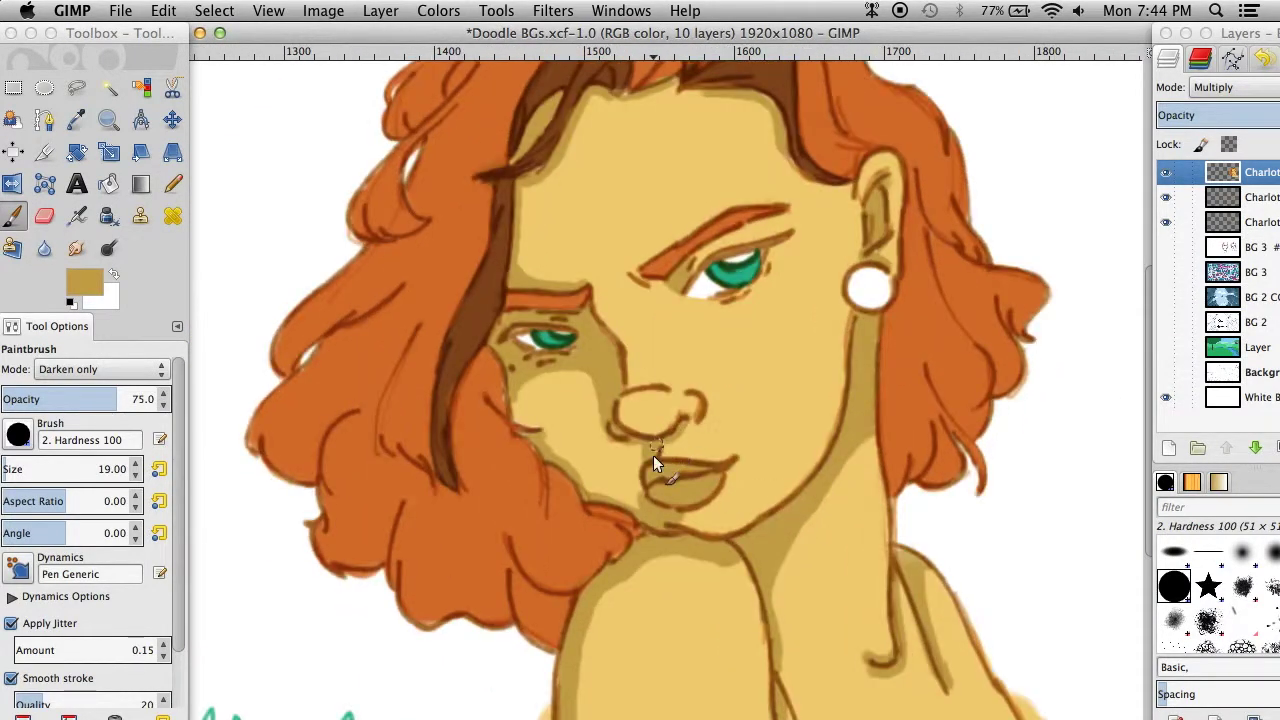
scroll(710, 486, "up", 1)
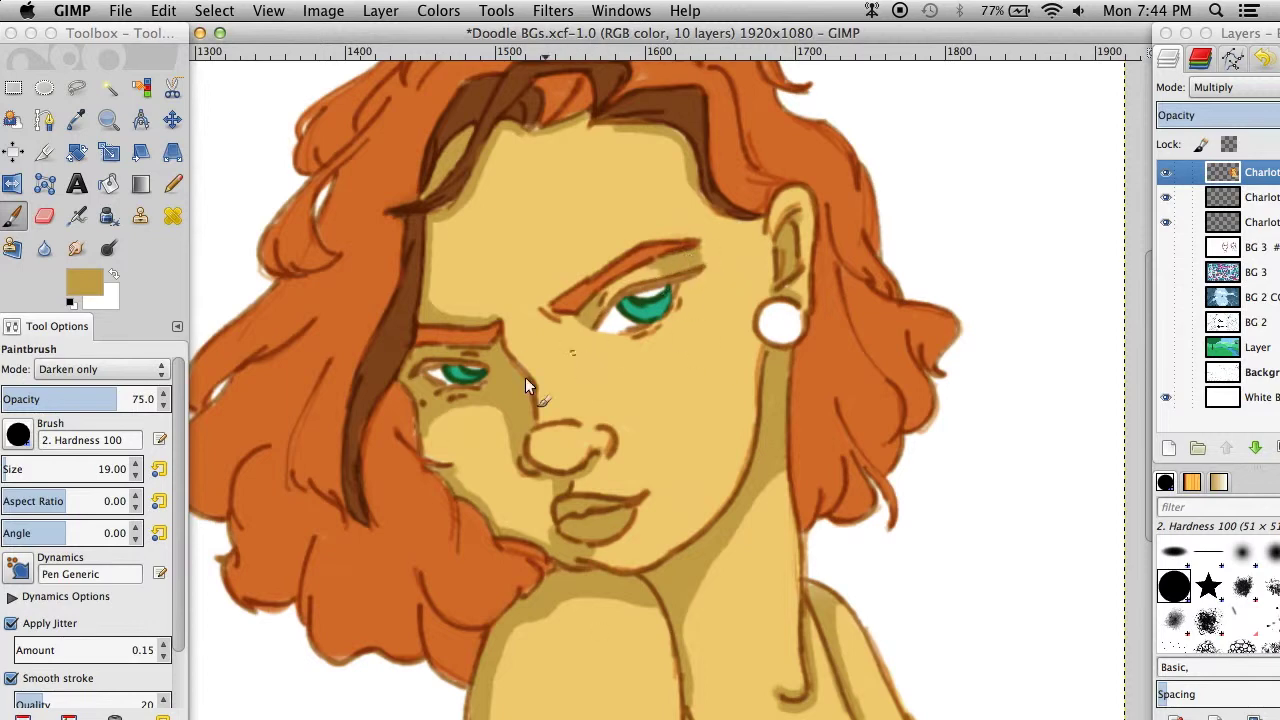
- Sample the light skin yellow from the face and swap foreground and background colours
key("o")
left_click(455, 410)
key("p")
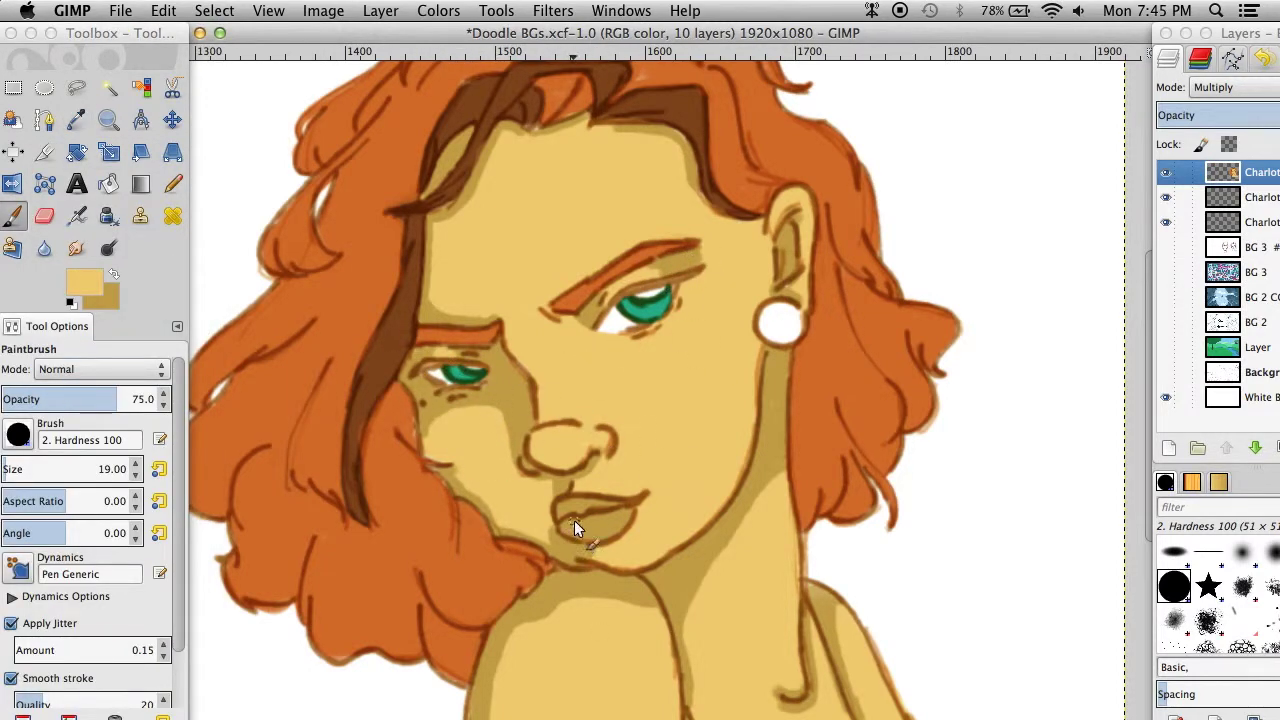
scroll(580, 528, "down", 2)
key("x")
scroll(600, 450, "up", 1)
scroll(600, 450, "left", 2)
scroll(610, 372, "down", 2)
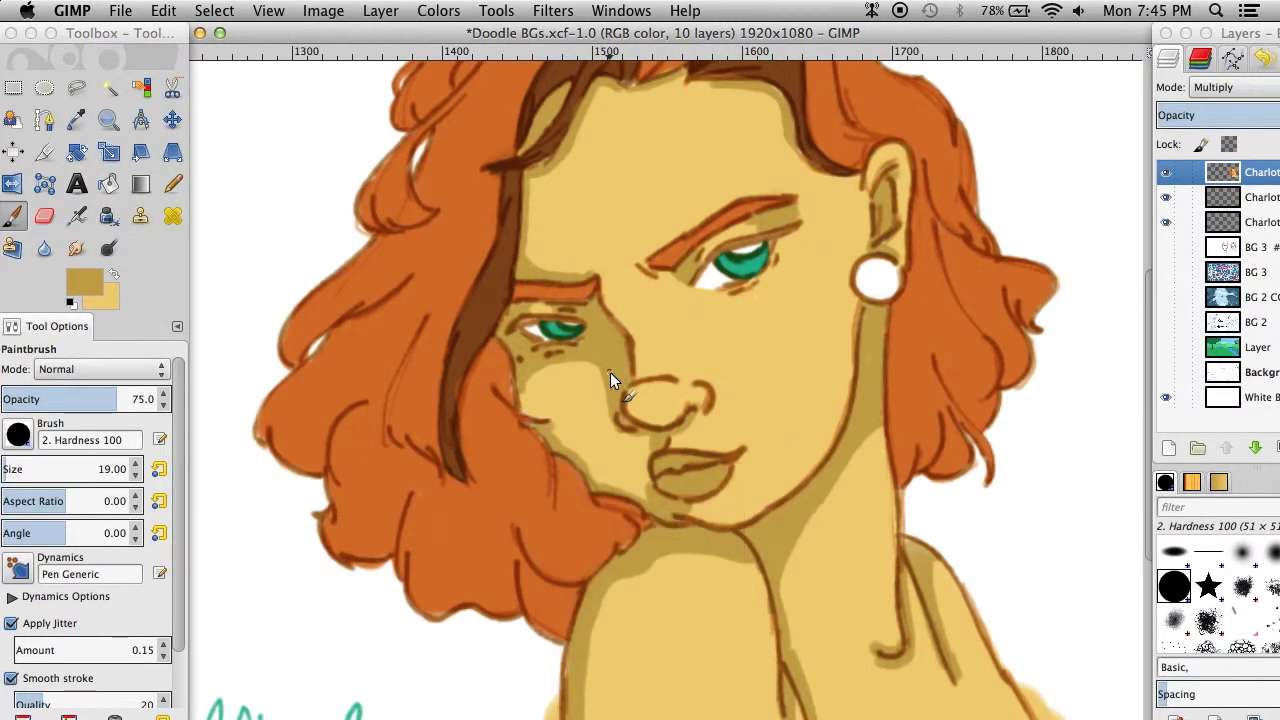
scroll(679, 115, "up", 2)
scroll(600, 300, "down", 2)
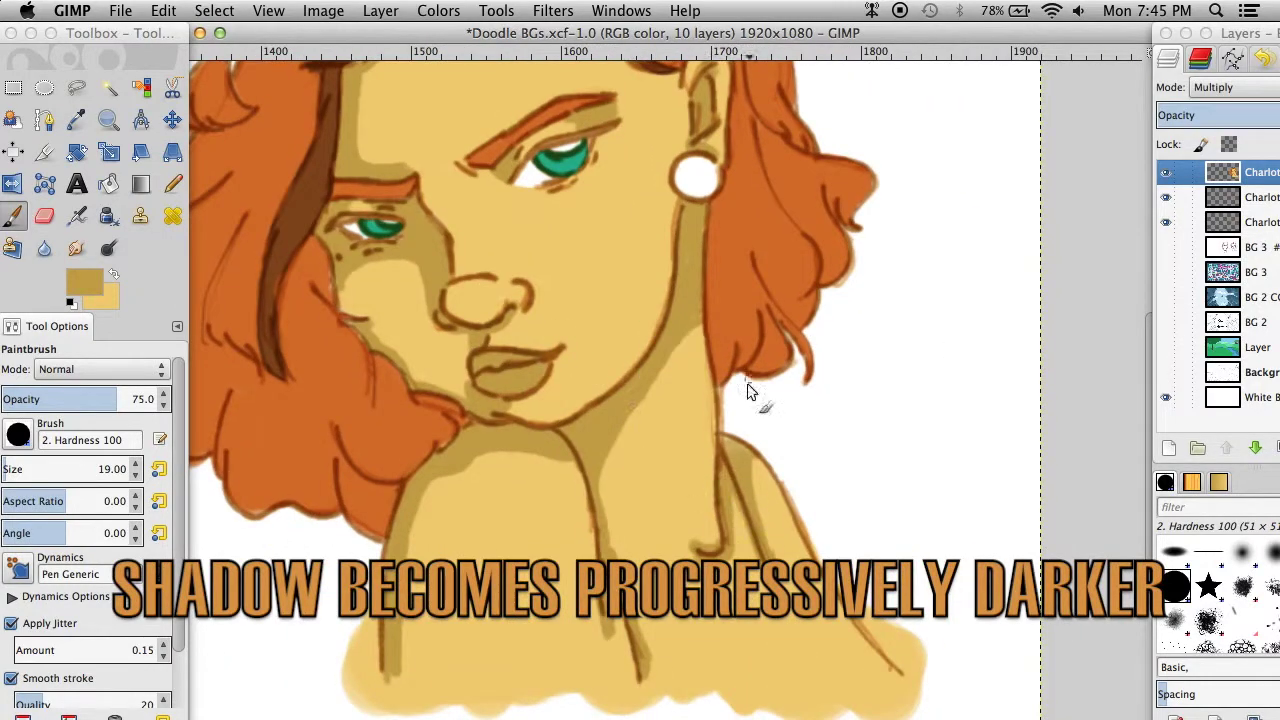
left_click(84, 283)
- Darken the shadow colour and shade the left neck line, collarbone and under the chin
left_click_drag(312, 118, 295, 118)
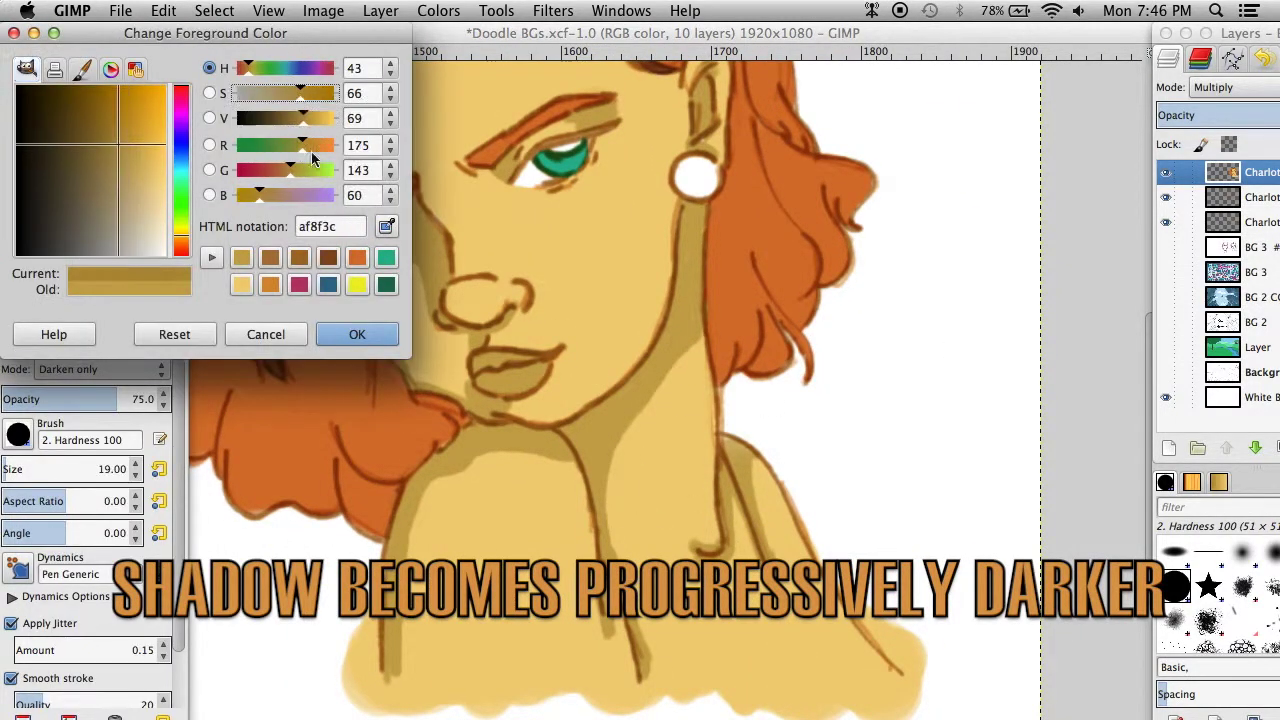
left_click(357, 334)
left_click_drag(580, 452, 604, 556)
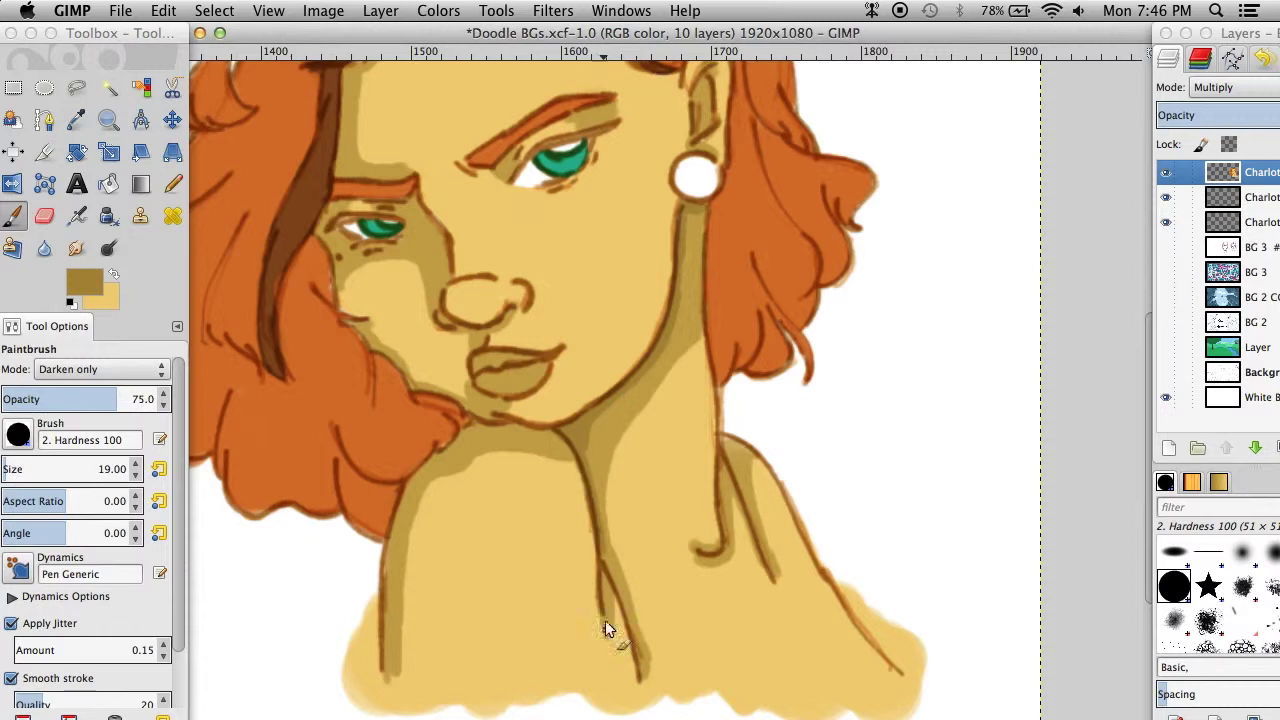
left_click_drag(690, 548, 720, 556)
left_click_drag(532, 428, 562, 436)
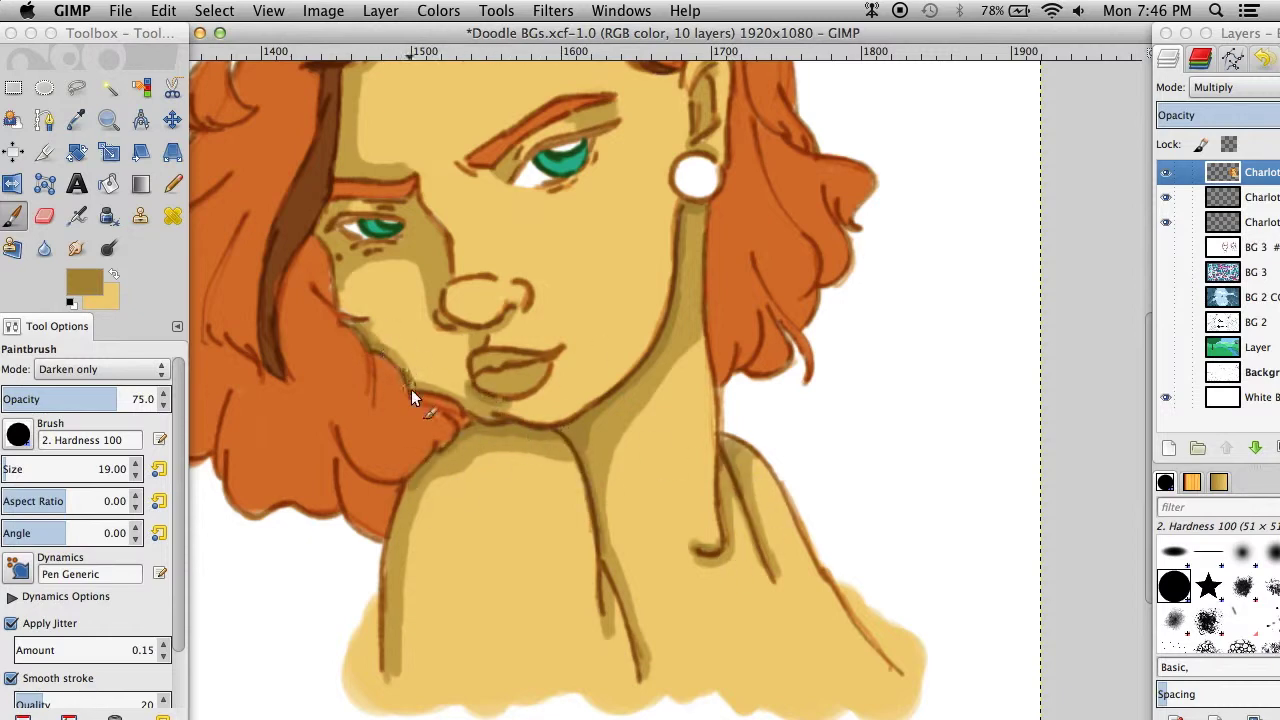
scroll(390, 300, "down", 1)
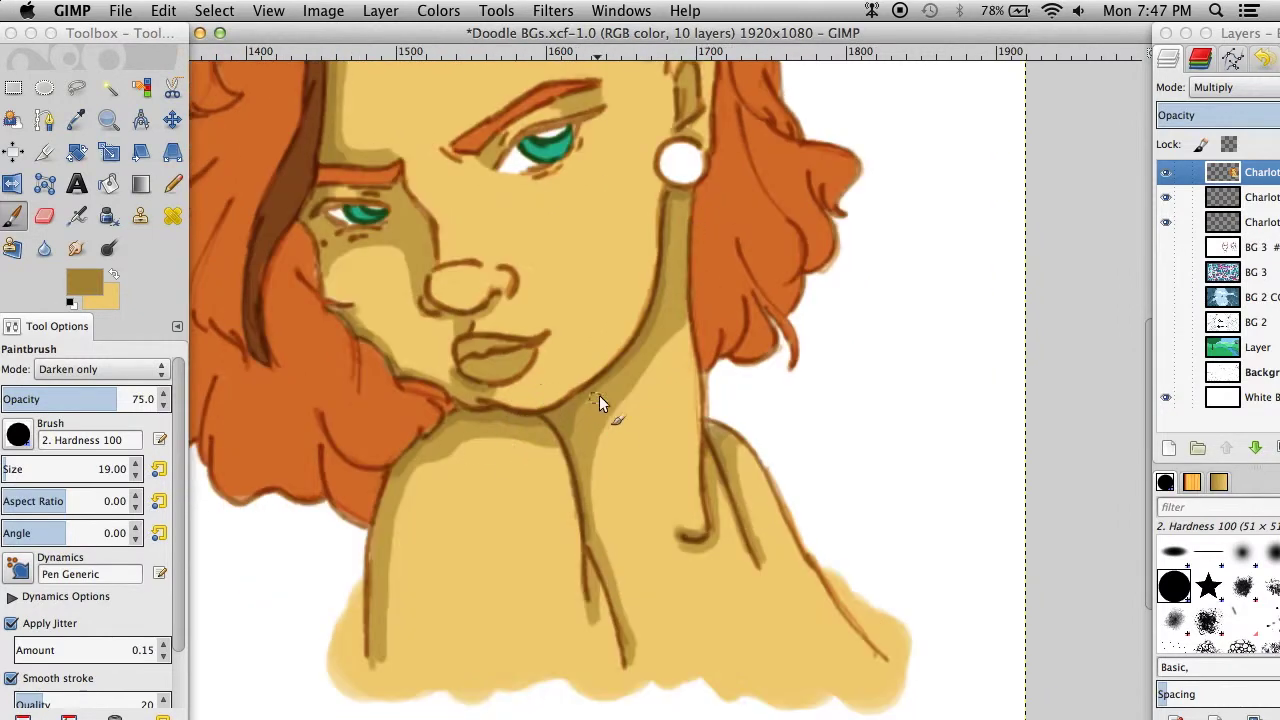
- Add faint shading down the left neck line
left_click_drag(392, 505, 380, 670)
scroll(380, 670, "up", 5)
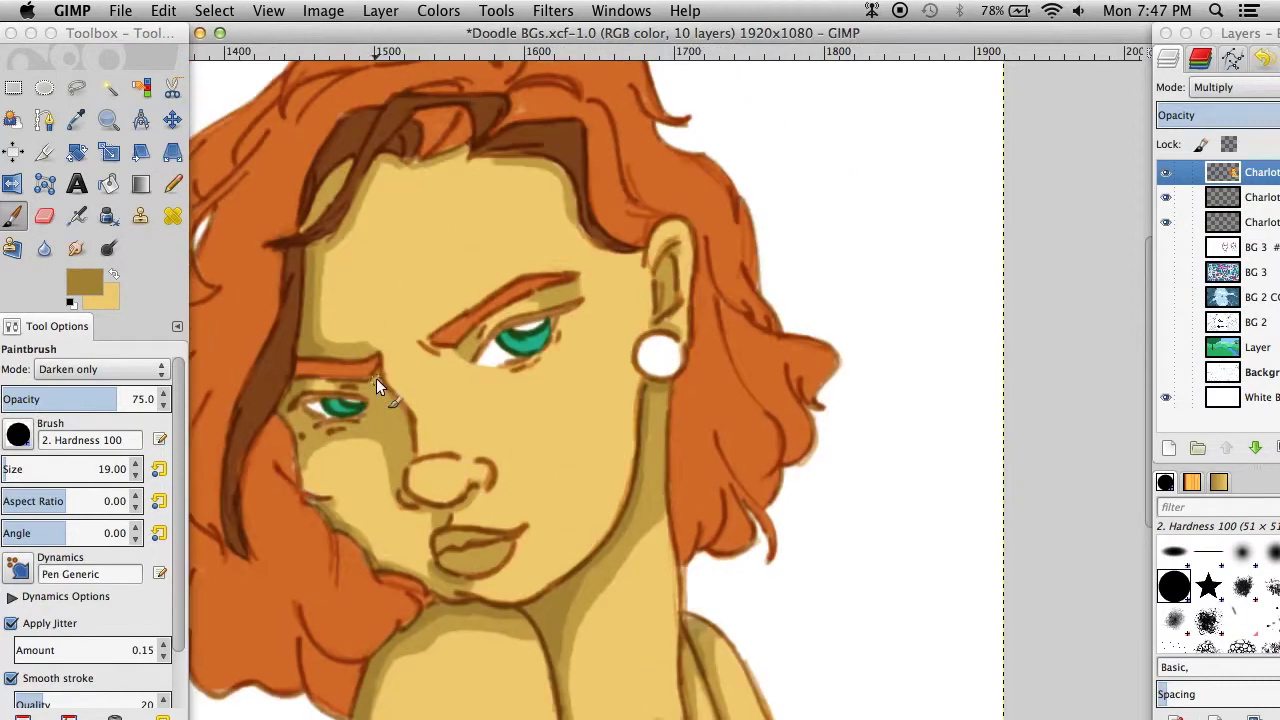
scroll(409, 456, "down", 2)
scroll(611, 462, "down", 5)
scroll(814, 466, "up", 3)
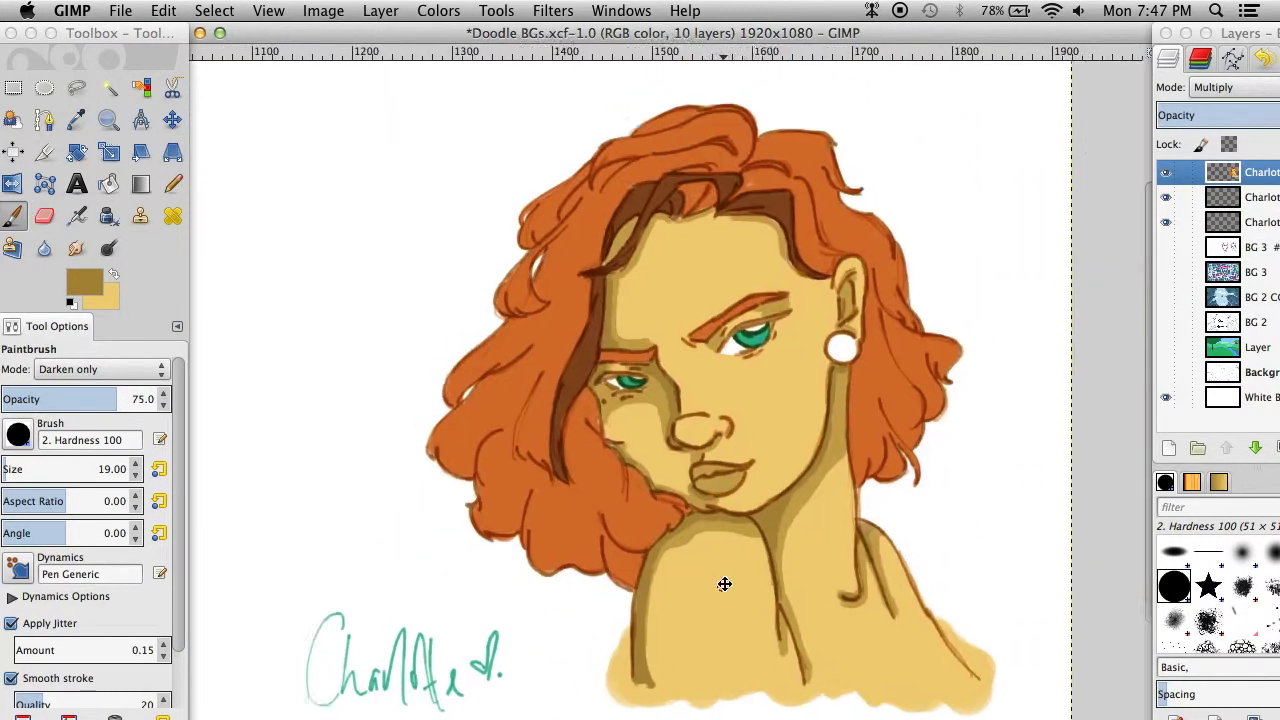
scroll(850, 589, "up", 2)
scroll(706, 515, "down", 1)
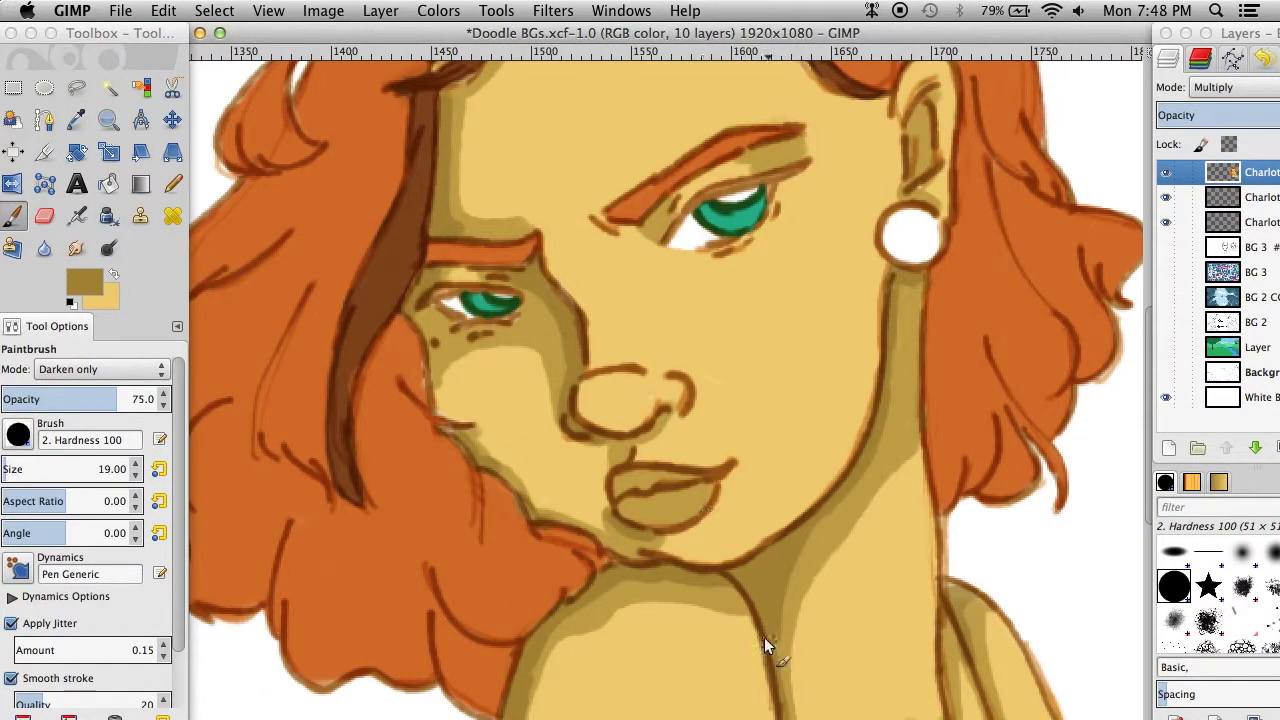
scroll(764, 637, "up", 1)
scroll(789, 400, "down", 5)
- Set the painting colour to a deeper brown
left_click(84, 283)
left_click(354, 331)
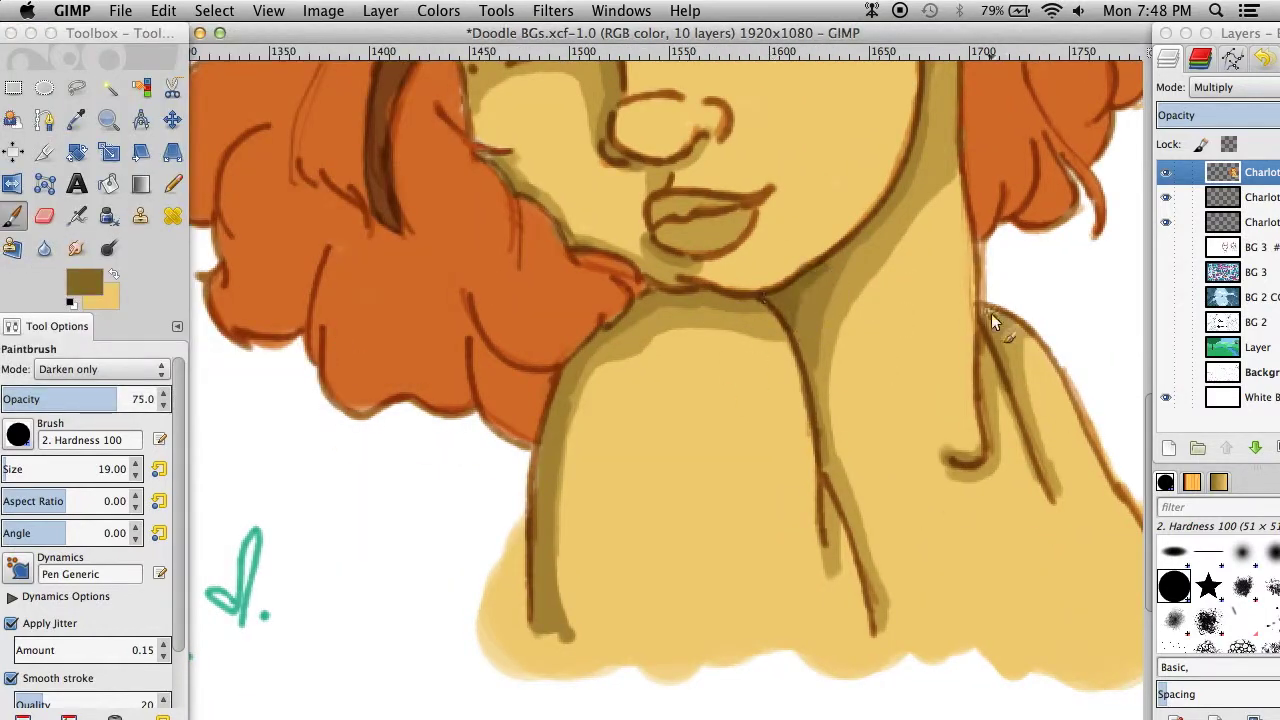
scroll(557, 649, "down", 3)
scroll(814, 486, "up", 3)
scroll(849, 580, "down", 4)
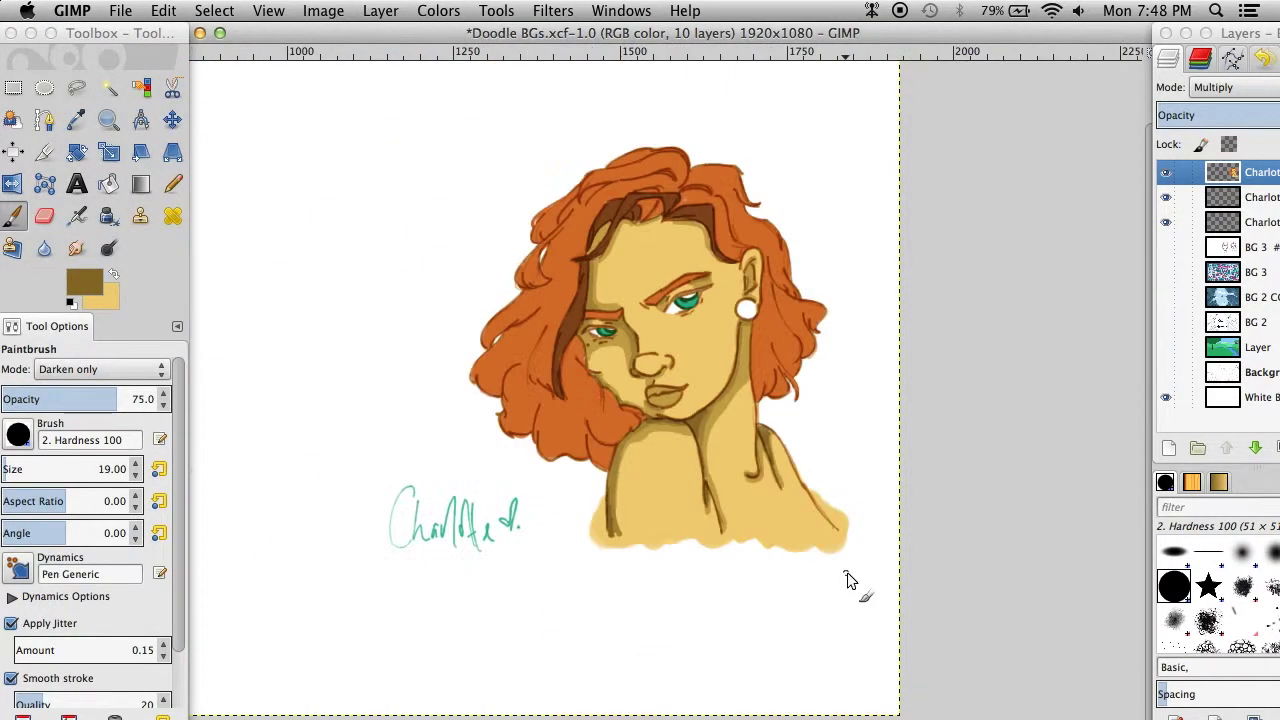
scroll(736, 497, "up", 3)
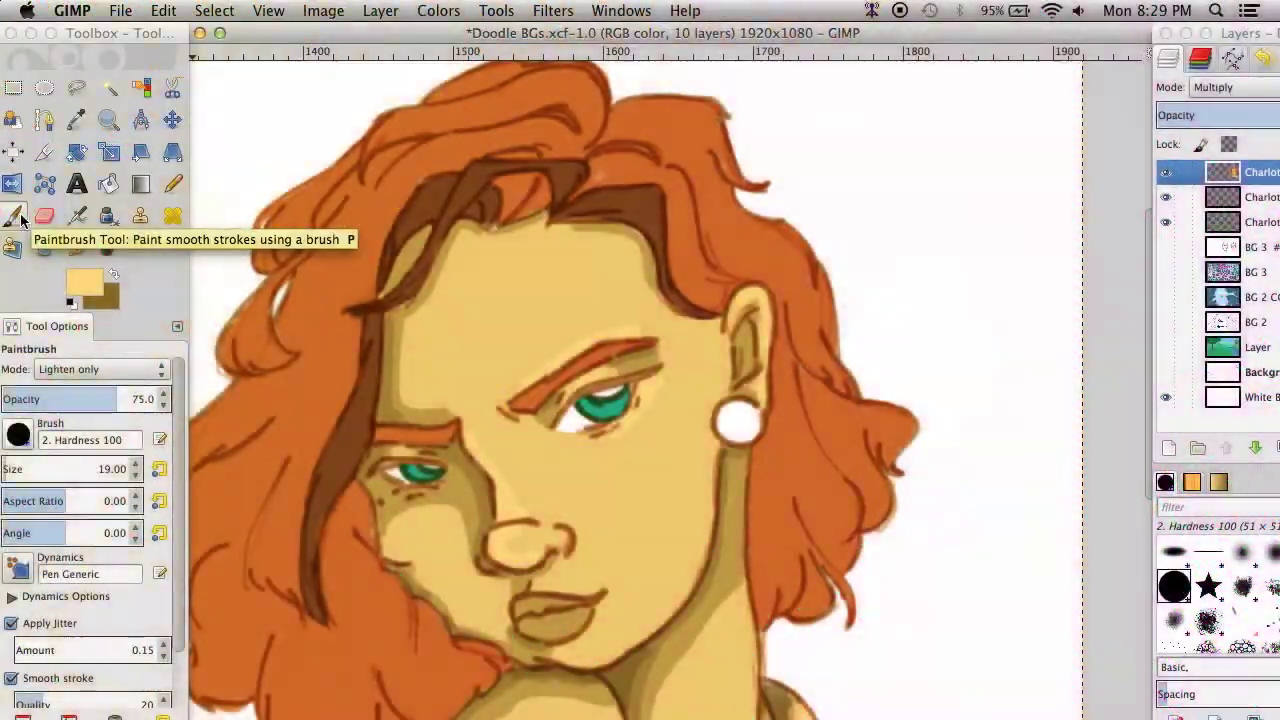
- Select the Paintbrush and return focus to the canvas for highlights
left_click(20, 218)
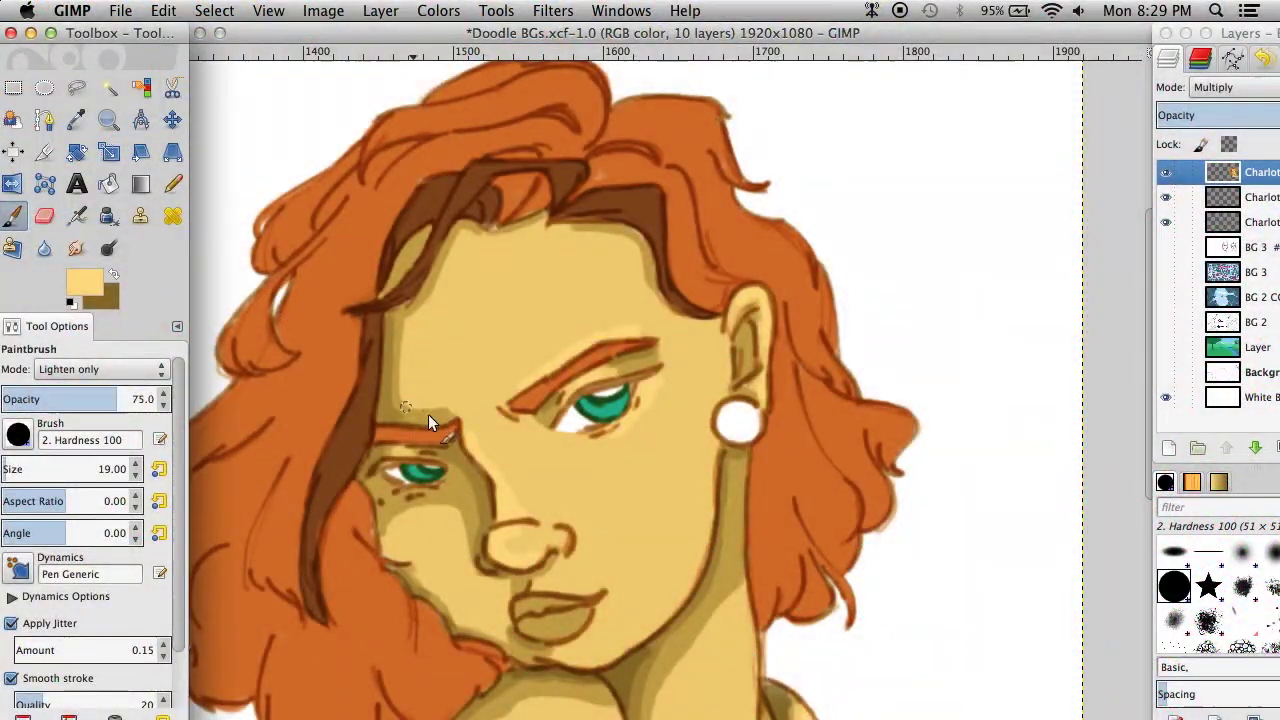
left_click(473, 438)
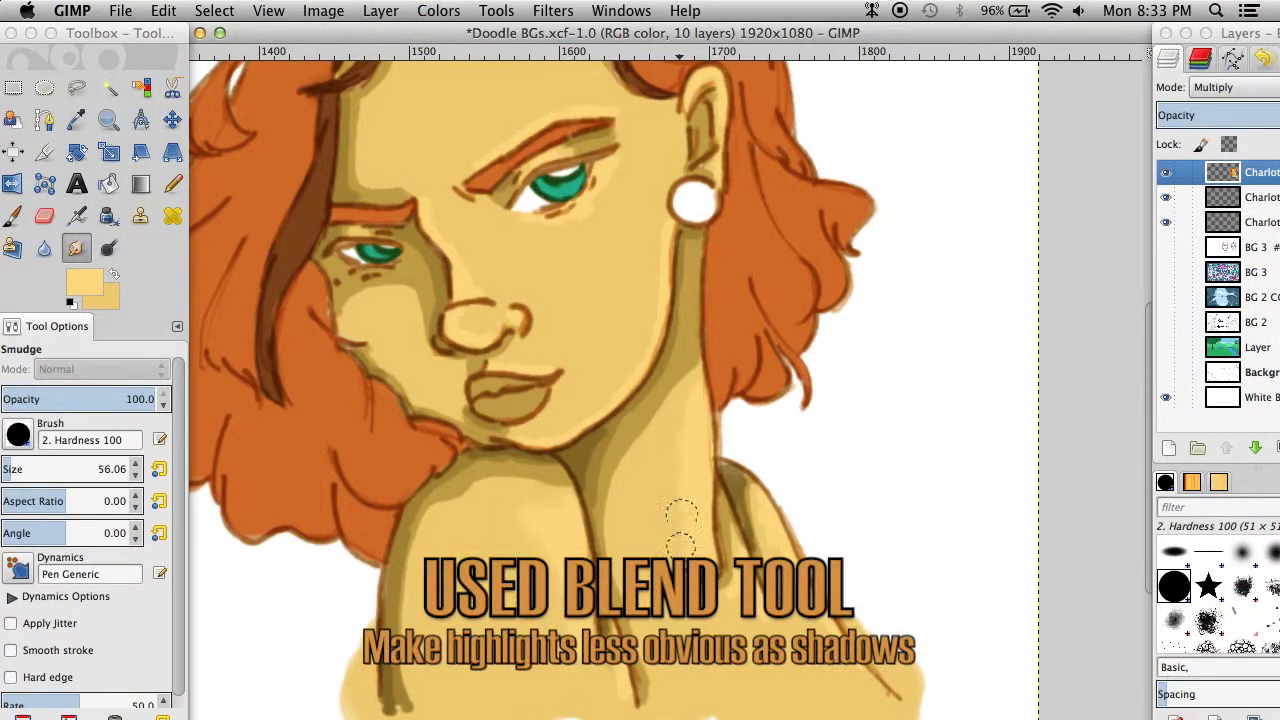
- Set the airbrush to Lighten only and sample a skin colour from the face
key("shift+2")
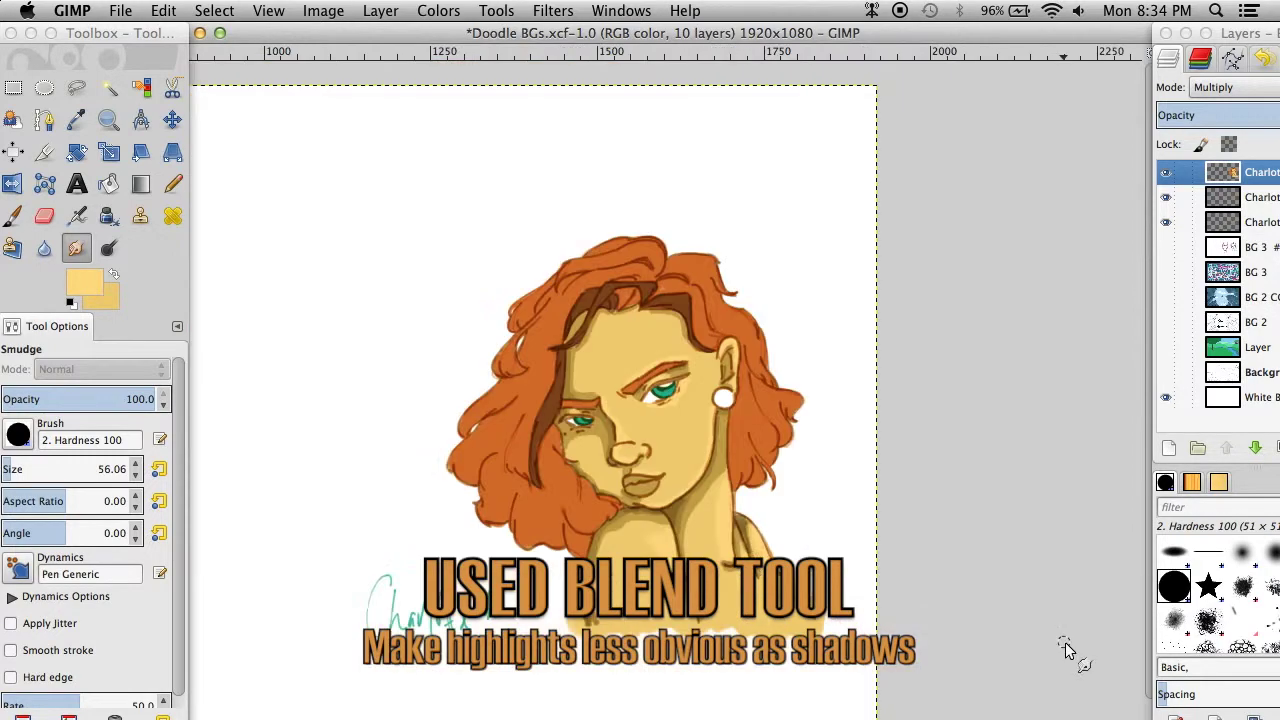
key("2")
scroll(735, 474, "down", 5)
scroll(395, 566, "up", 5)
key("minus")
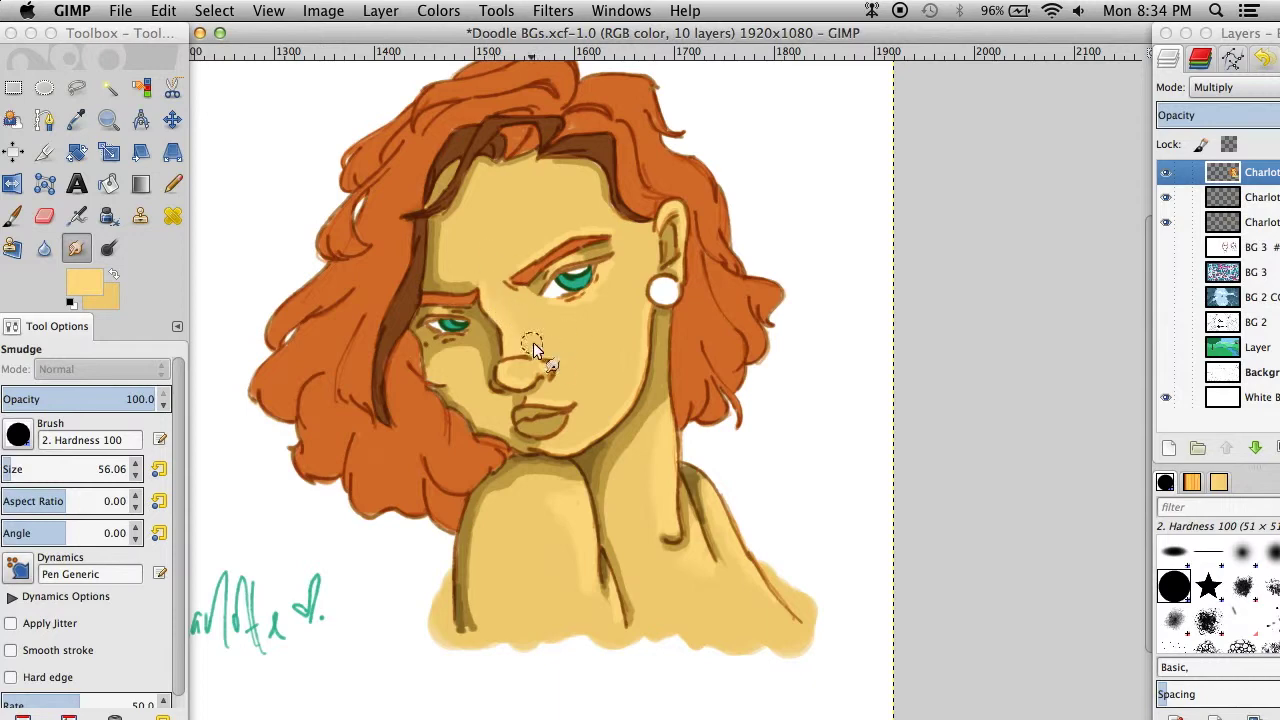
left_click(76, 216)
left_click(100, 369)
left_click(86, 489)
key("o")
left_click(477, 210)
- Airbrush soft lighten-only highlights around the brow
key("p")
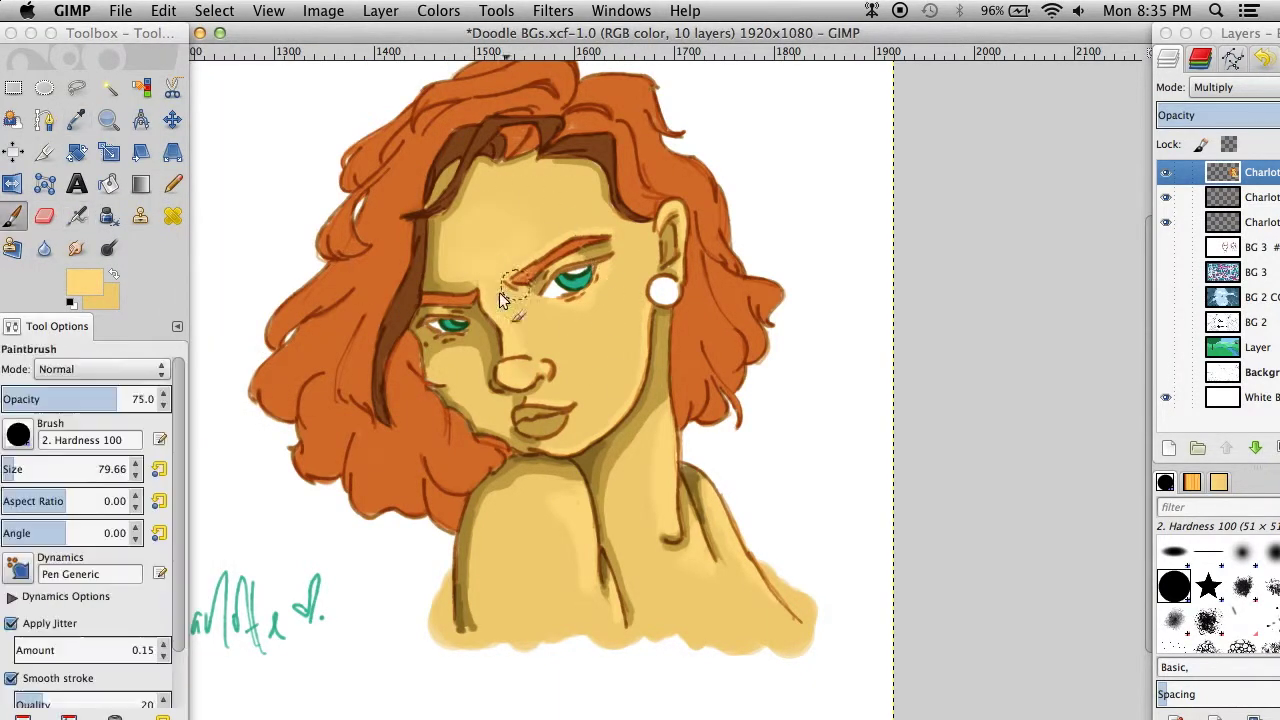
scroll(609, 299, "up", 3)
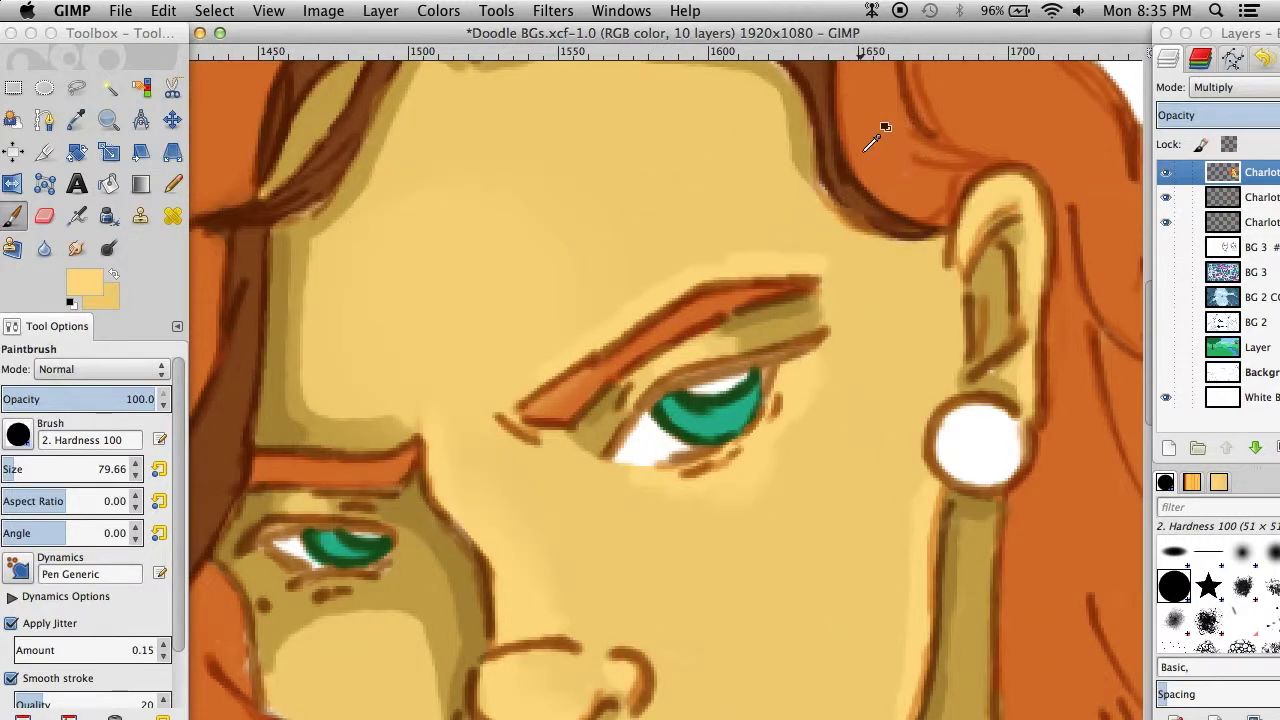
scroll(875, 130, "down", 2)
key("a")
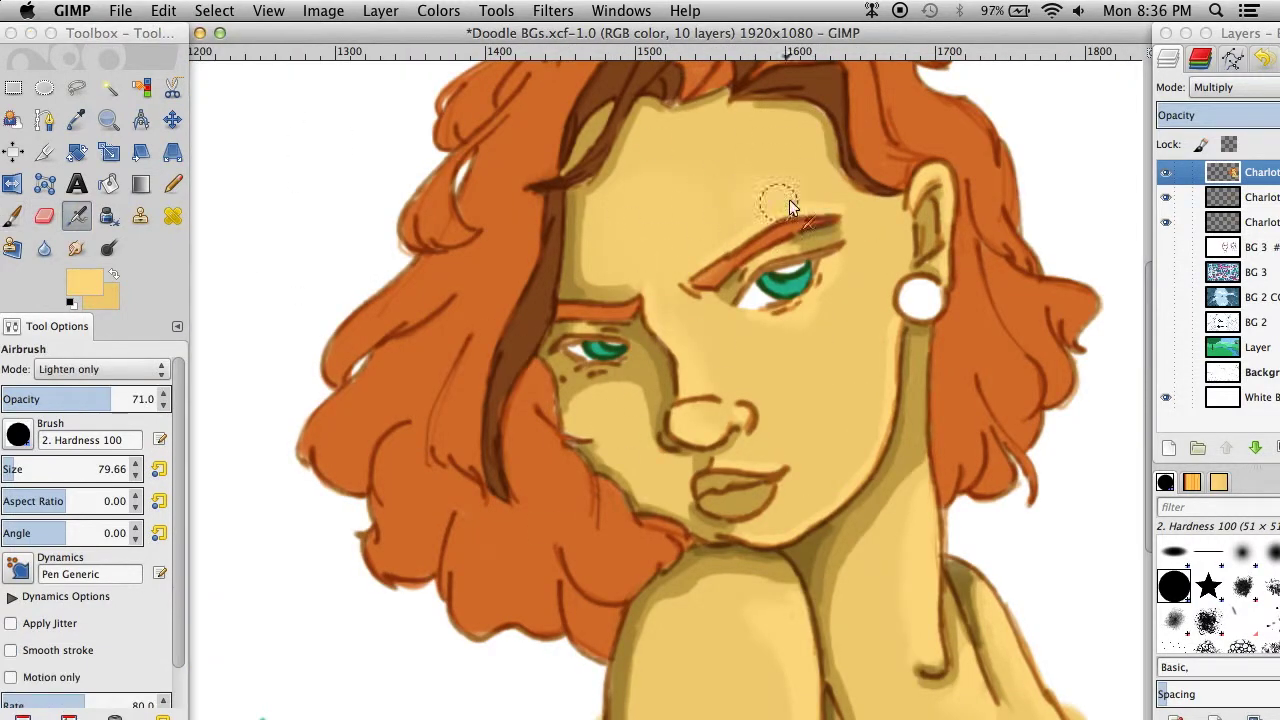
key("p")
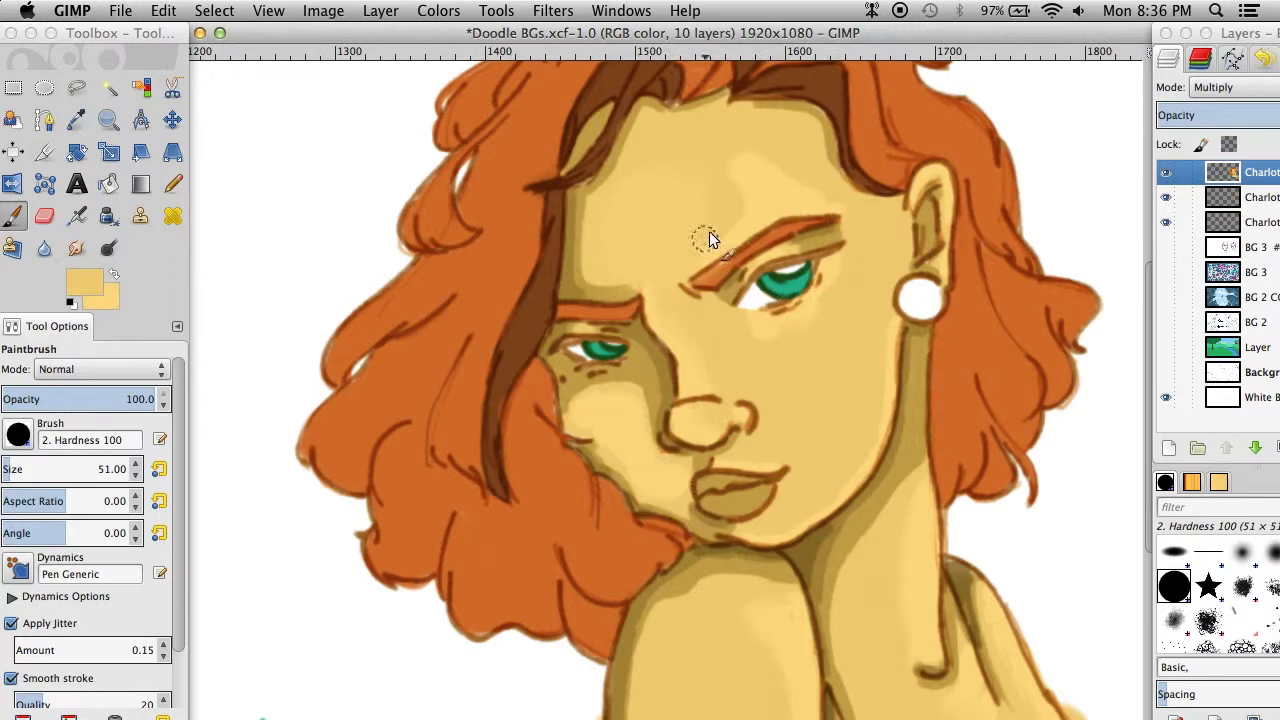
- Switch the airbrush to Darken only with a darker olive-tan at 44.5 opacity
key("a")
left_click(163, 376)
left_click(72, 490)
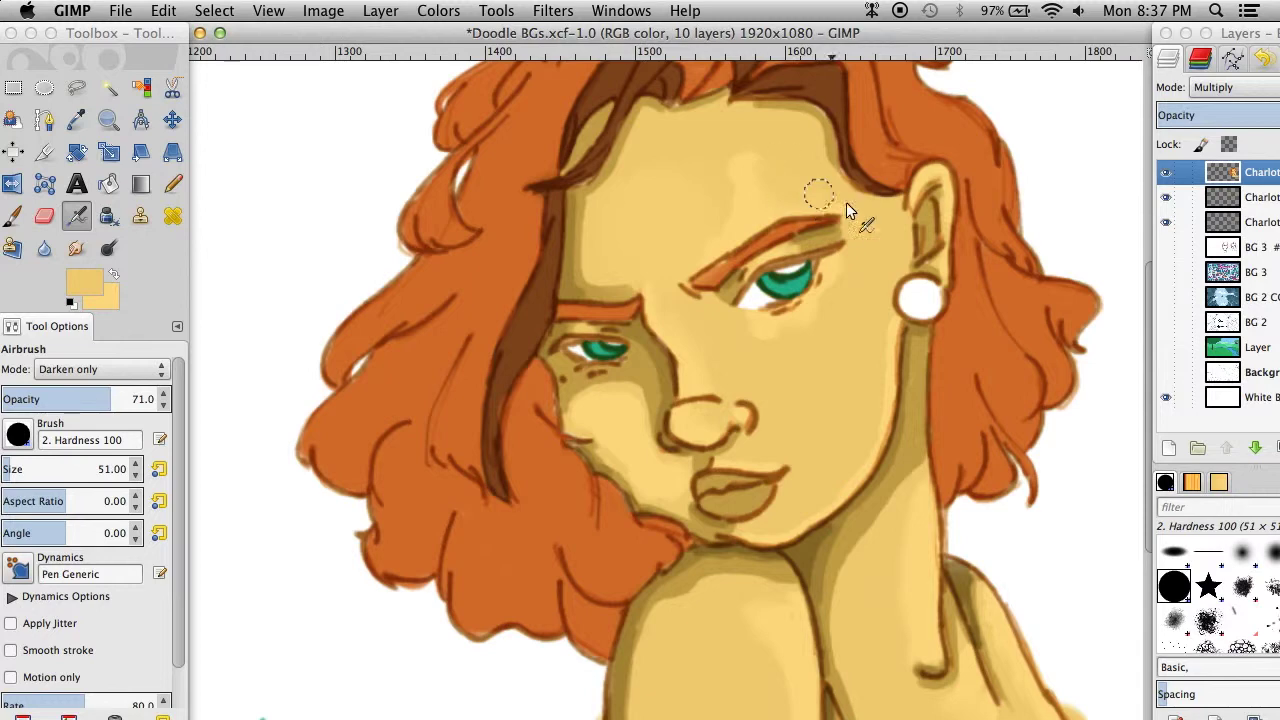
left_click(898, 258, "ctrl")
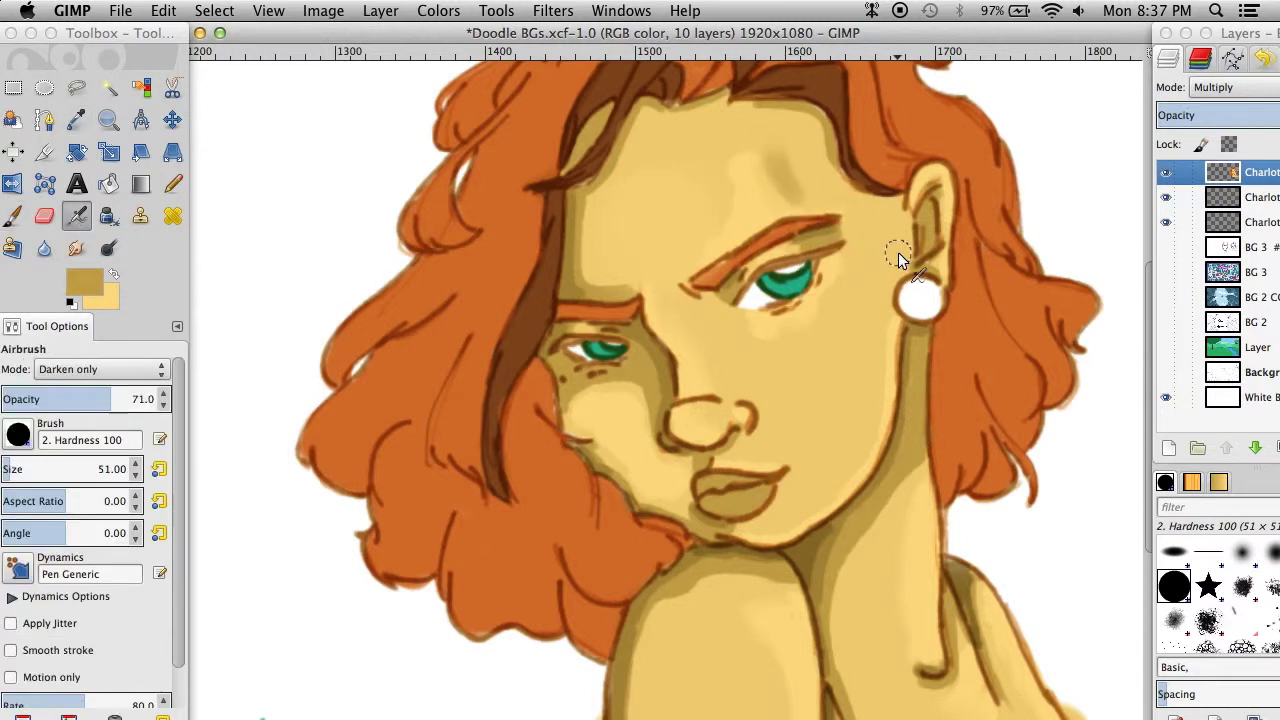
key("less")
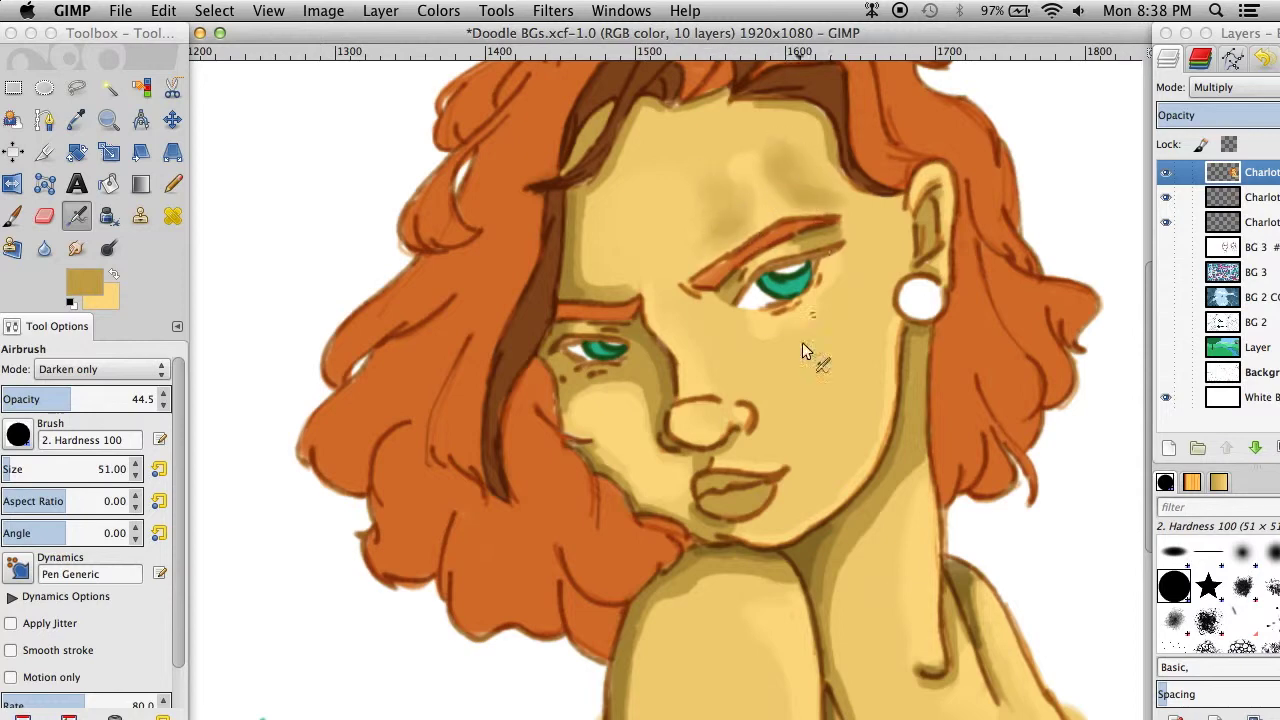
- Lighten the upper-right forehead shadow with a 100% opacity Lighten-only airbrush
key("p")
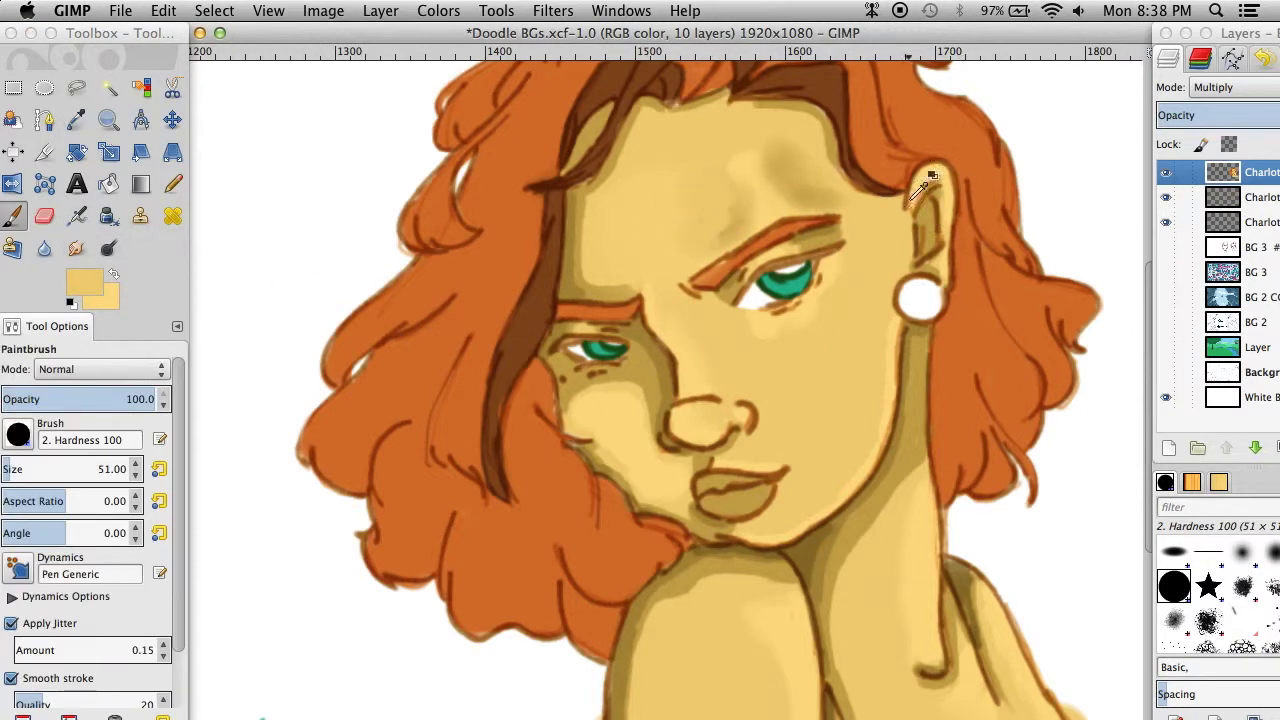
key("a")
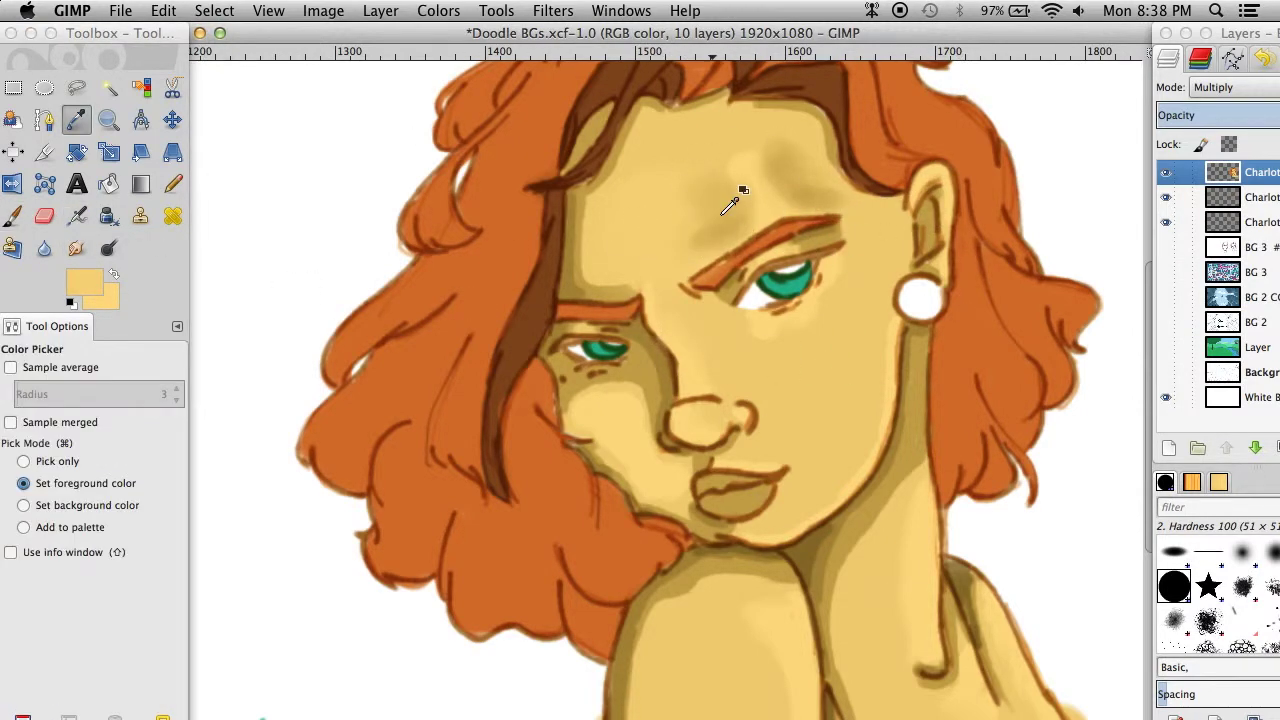
left_click_drag(120, 399, 168, 399)
left_click(100, 369)
left_click(100, 154)
left_click_drag(731, 230, 782, 147)
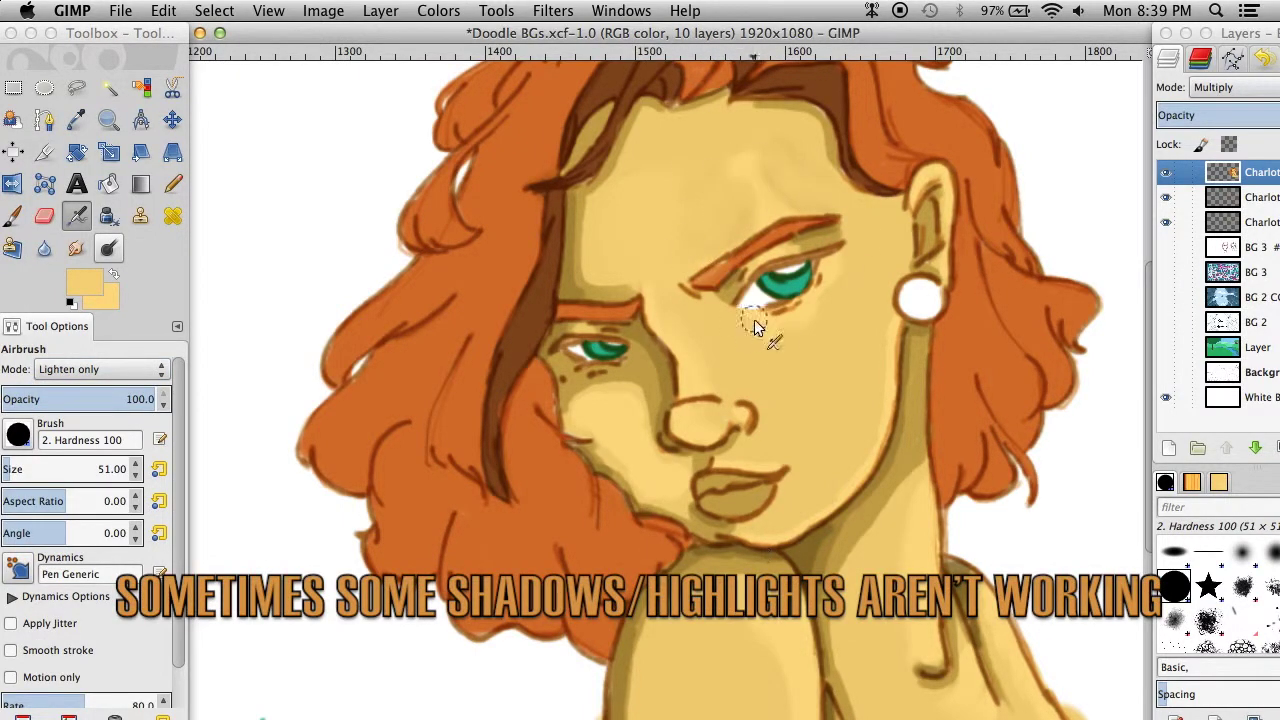
- Set the airbrush back to Darken only with a darker tan
left_click(833, 174, "ctrl")
left_click(100, 369)
left_click(60, 489)
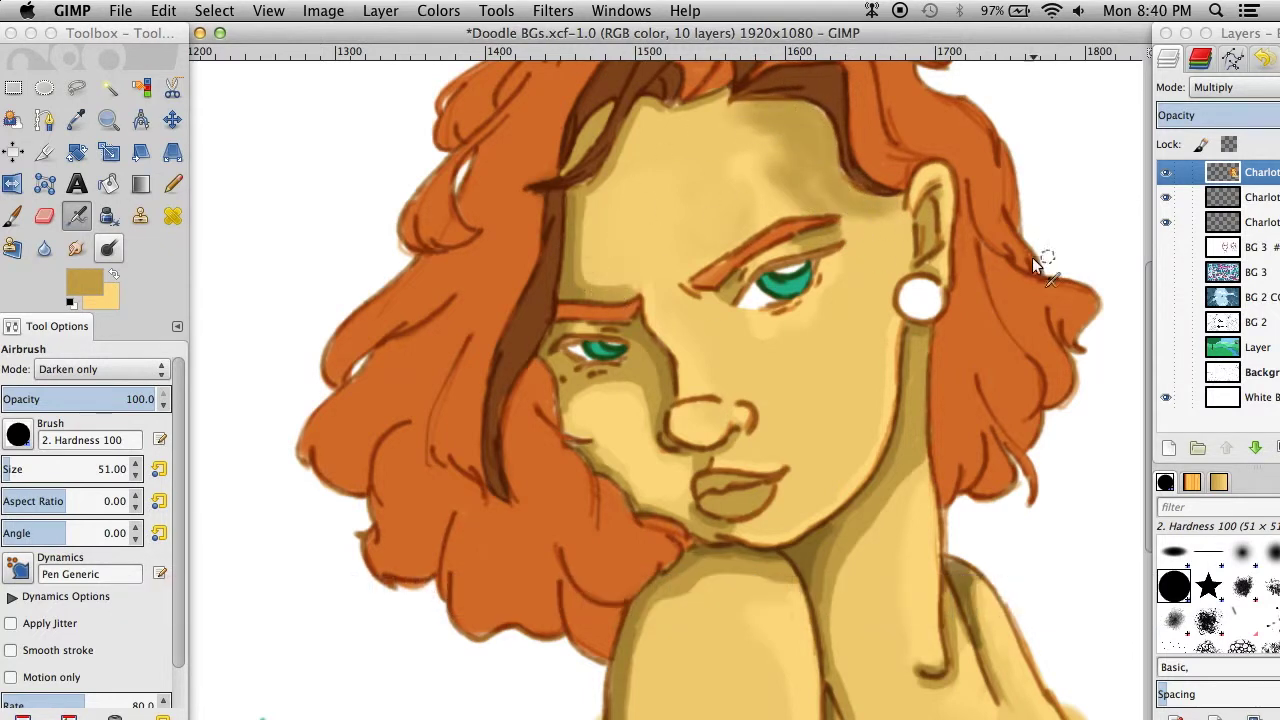
key("p")
- Repaint the forehead shading, sampling light yellow and setting brush size 24
left_click_drag(843, 170, 805, 139)
left_click(796, 200, "ctrl")
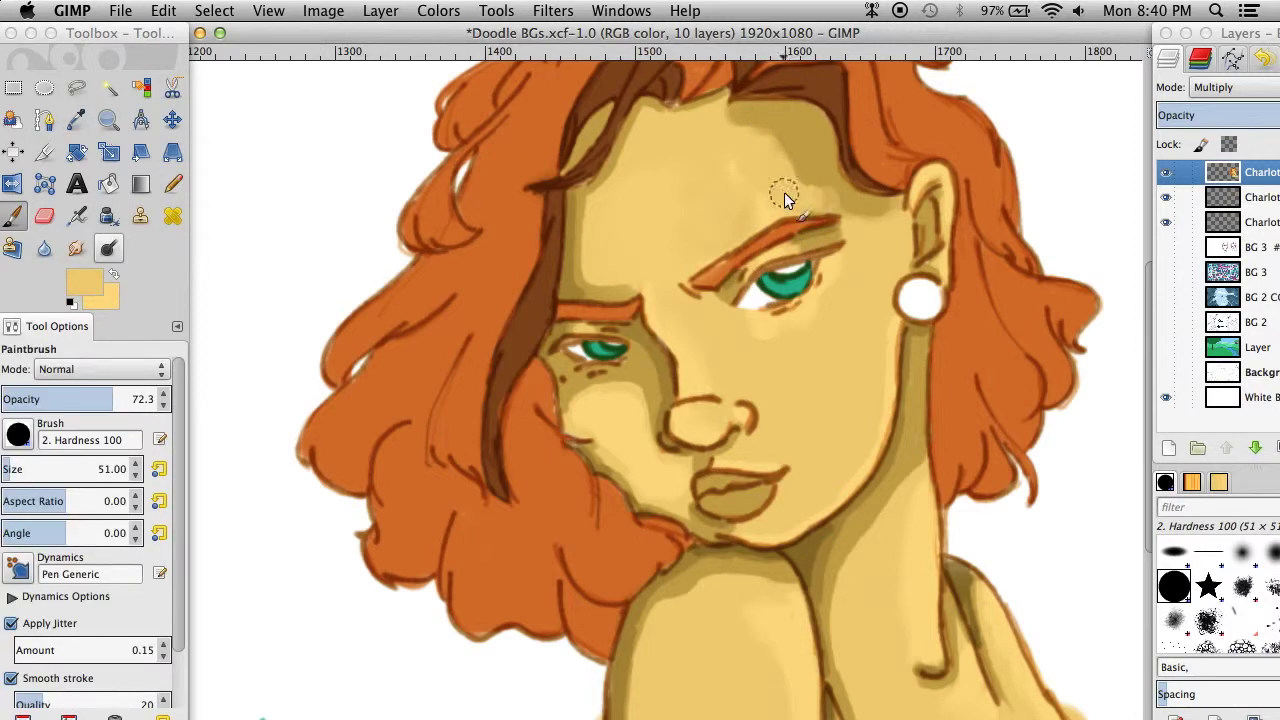
left_click_drag(100, 469, 55, 469)
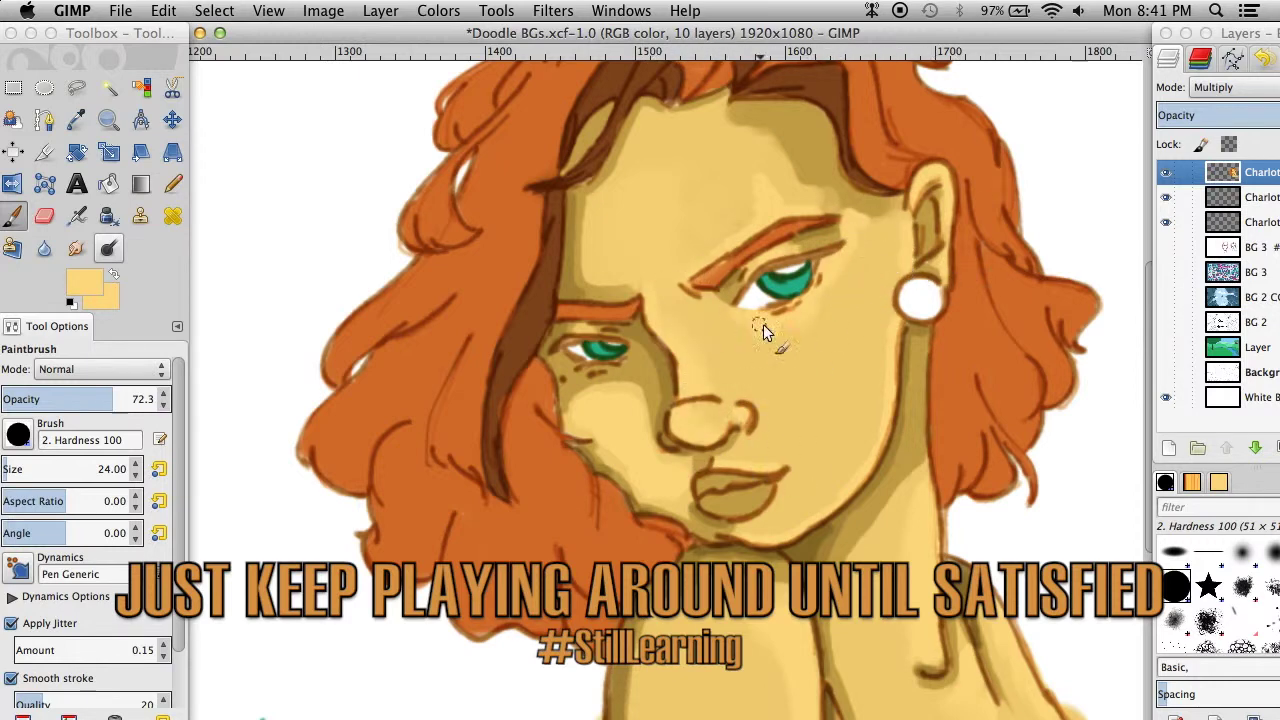
left_click(84, 283)
- Make white the paint colour and try the brush in Screen, then Overlay mode
left_click(357, 331)
key("d")
key("x")
left_click(100, 369)
left_click(45, 511)
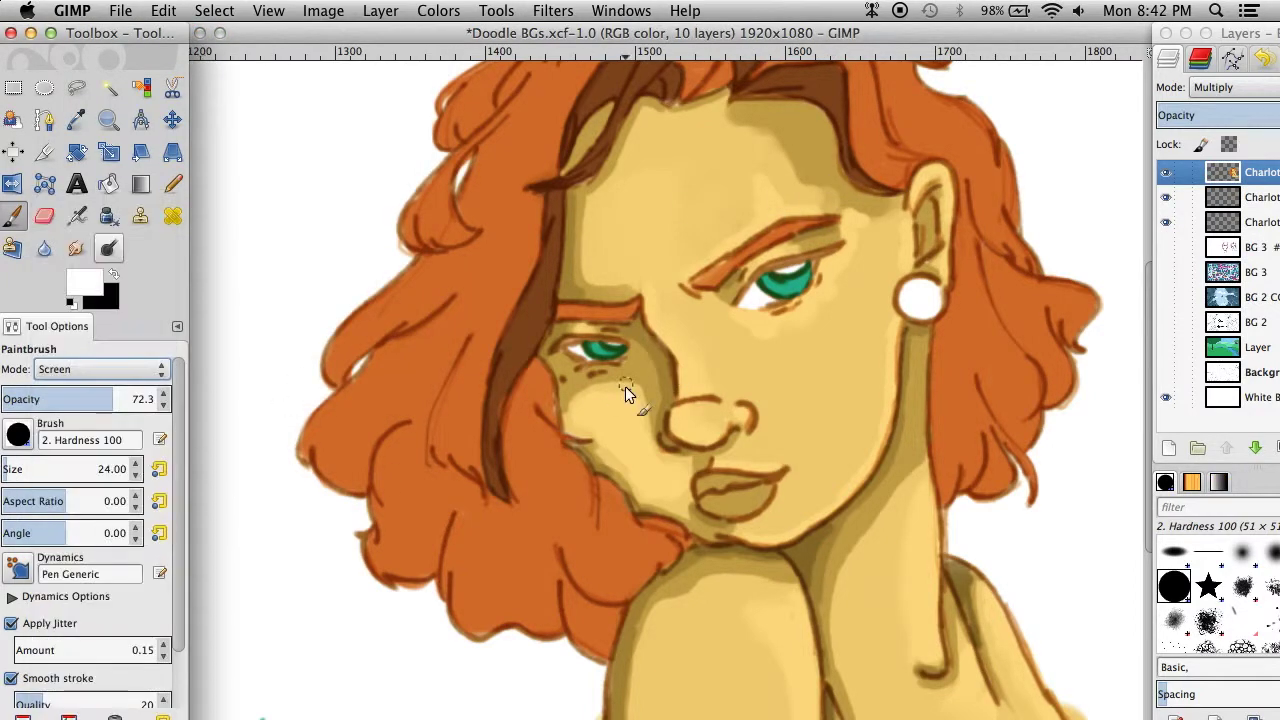
left_click(100, 369)
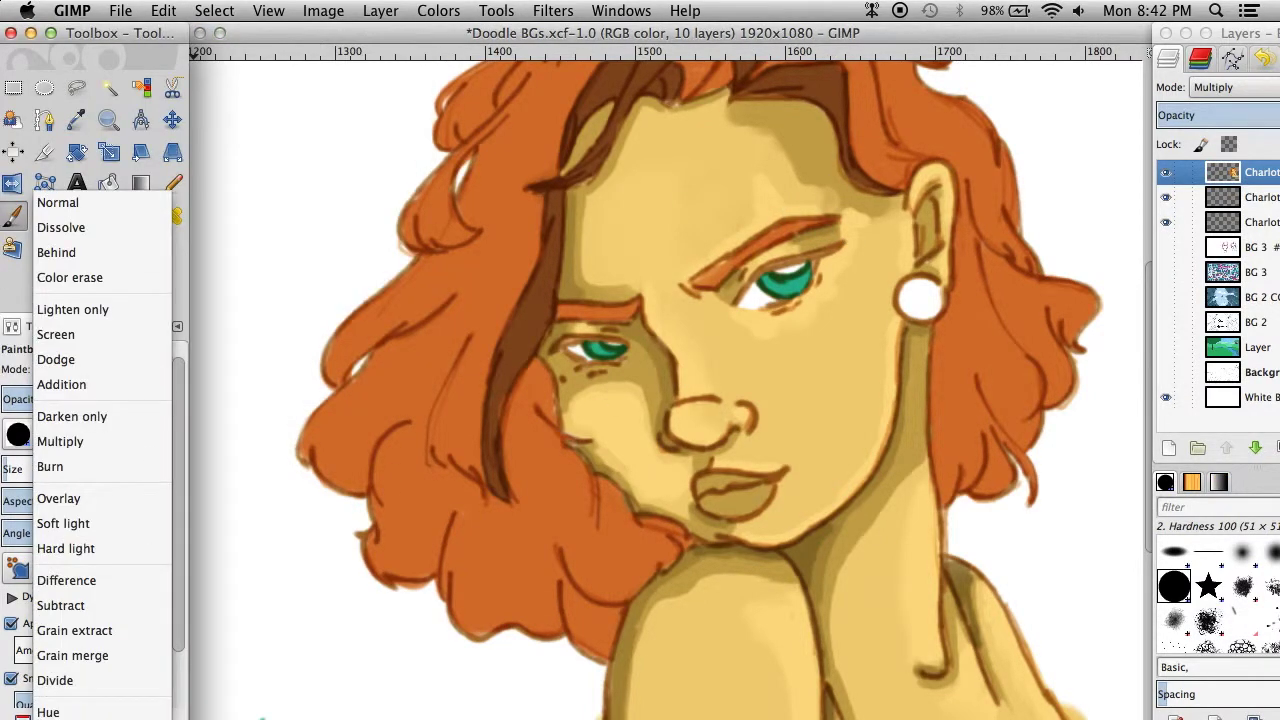
left_click(83, 503)
- Switch to Dodge/Burn with a light yellow foreground colour
key("shift+d")
left_click(85, 283)
left_click(354, 331)
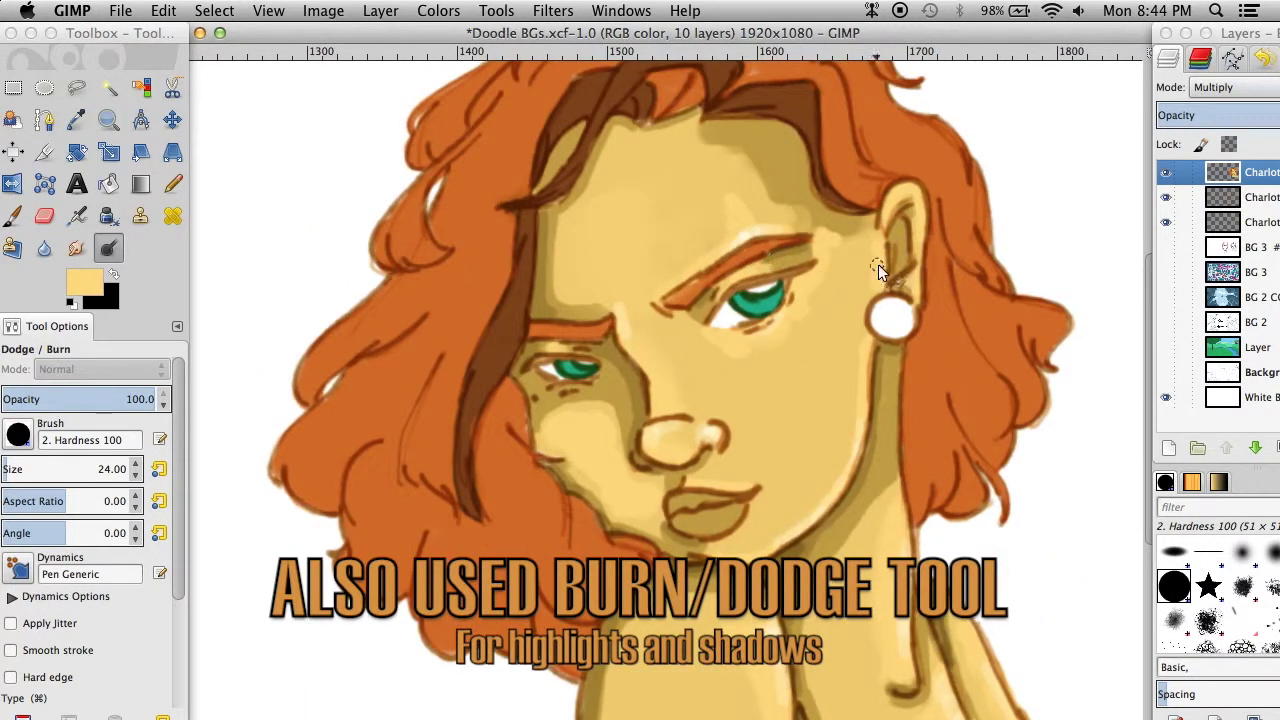
- Paint skin with a sampled skin colour in Normal mode
scroll(780, 530, "down", 2)
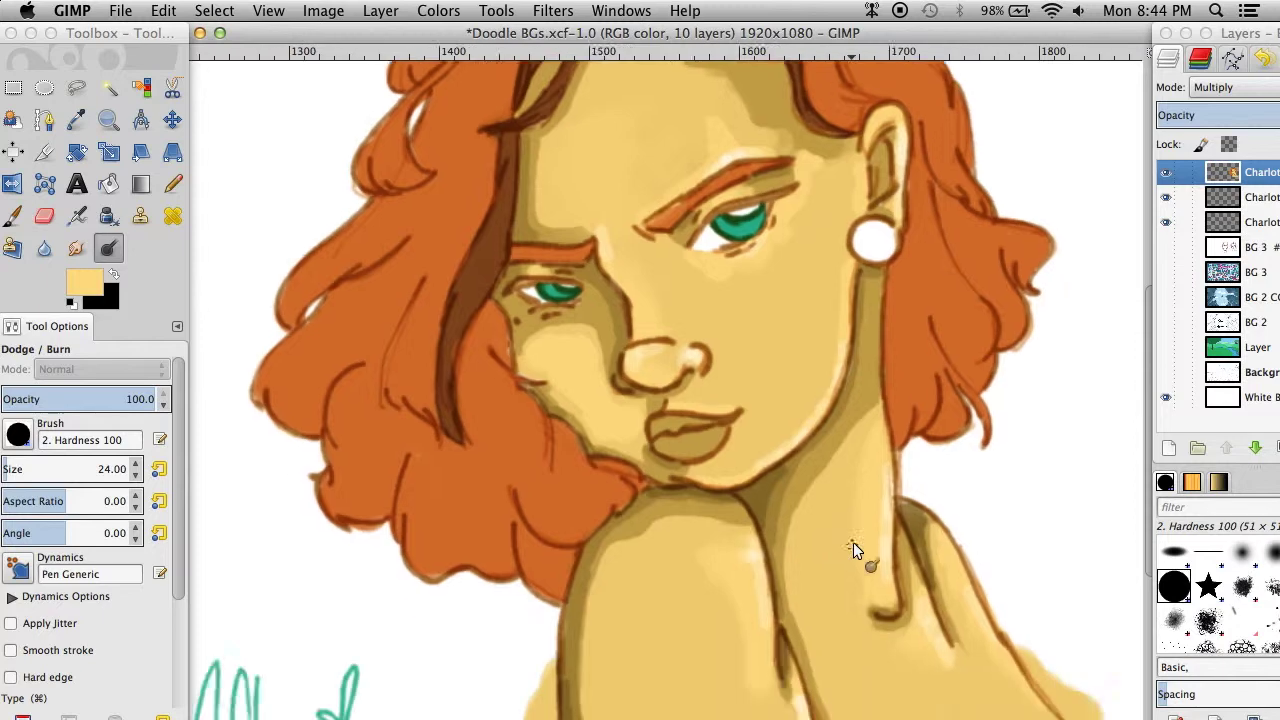
scroll(808, 662, "up", 2)
key("p")
left_click(427, 322, "ctrl")
left_click(100, 369)
left_click(100, 72)
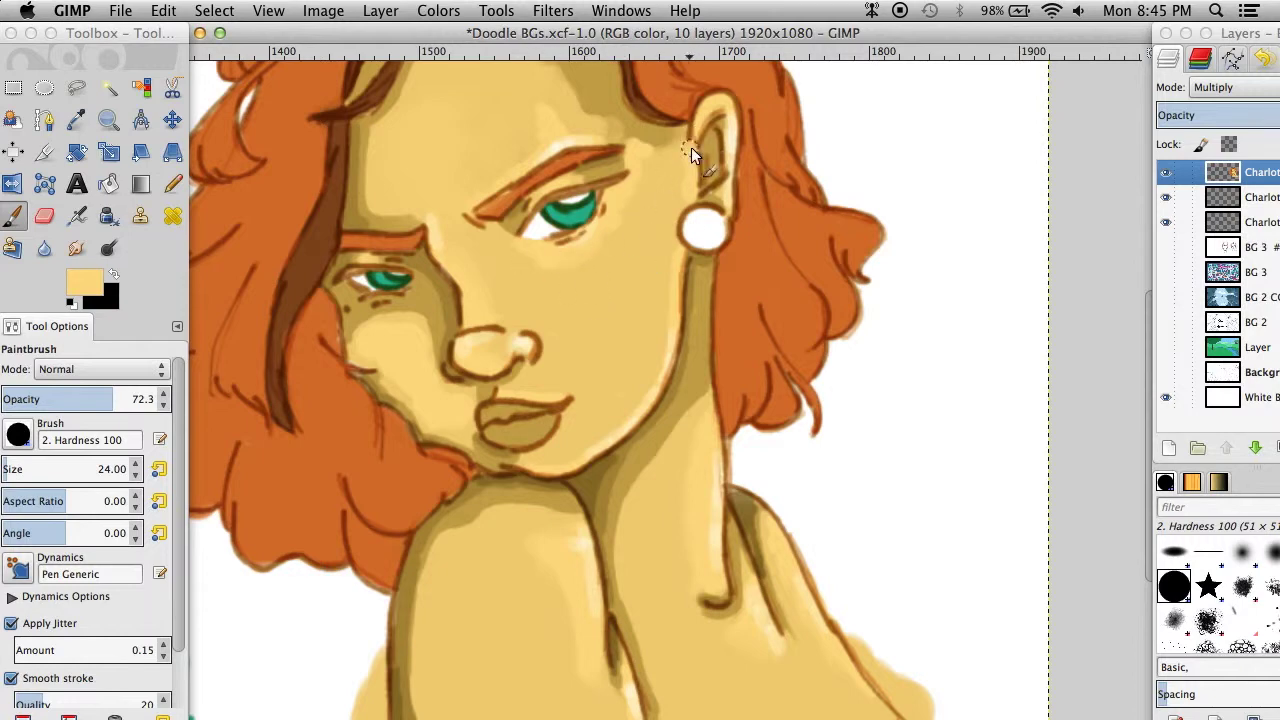
- Smudge the paint to blend the skin near the earring
scroll(697, 445, "down", 1)
scroll(683, 455, "down", 2)
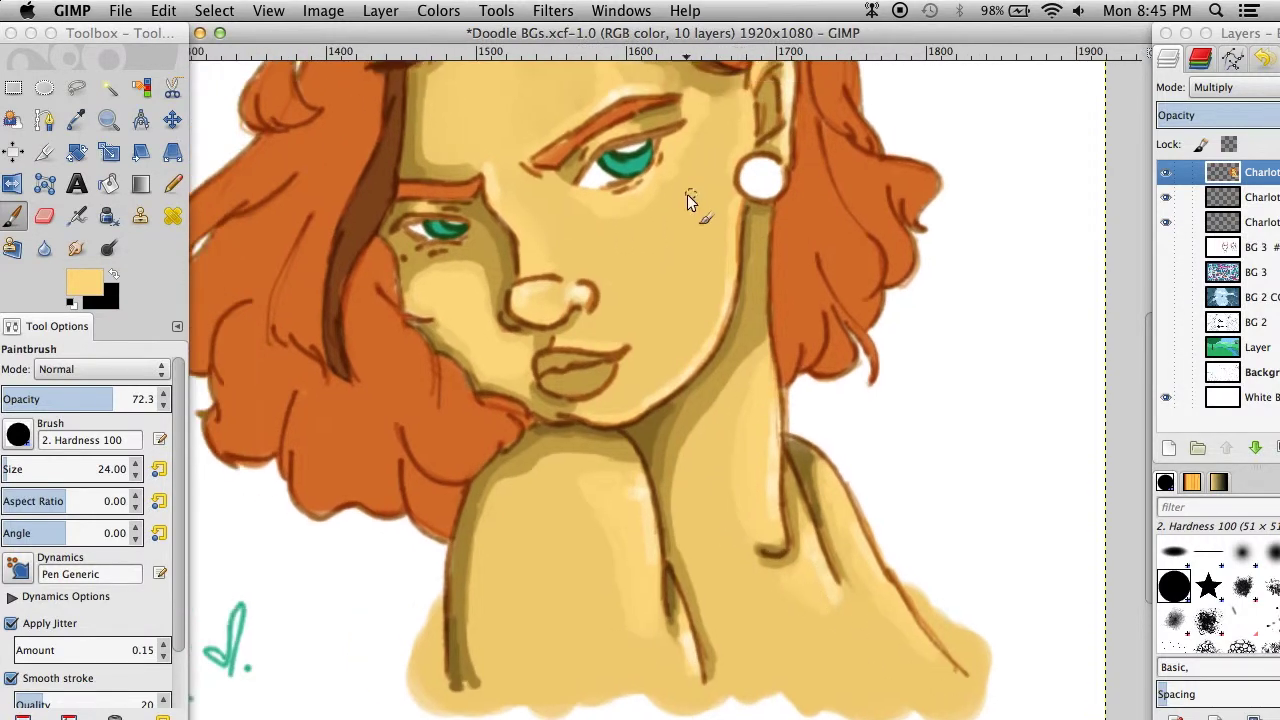
scroll(697, 203, "up", 5)
key("s")
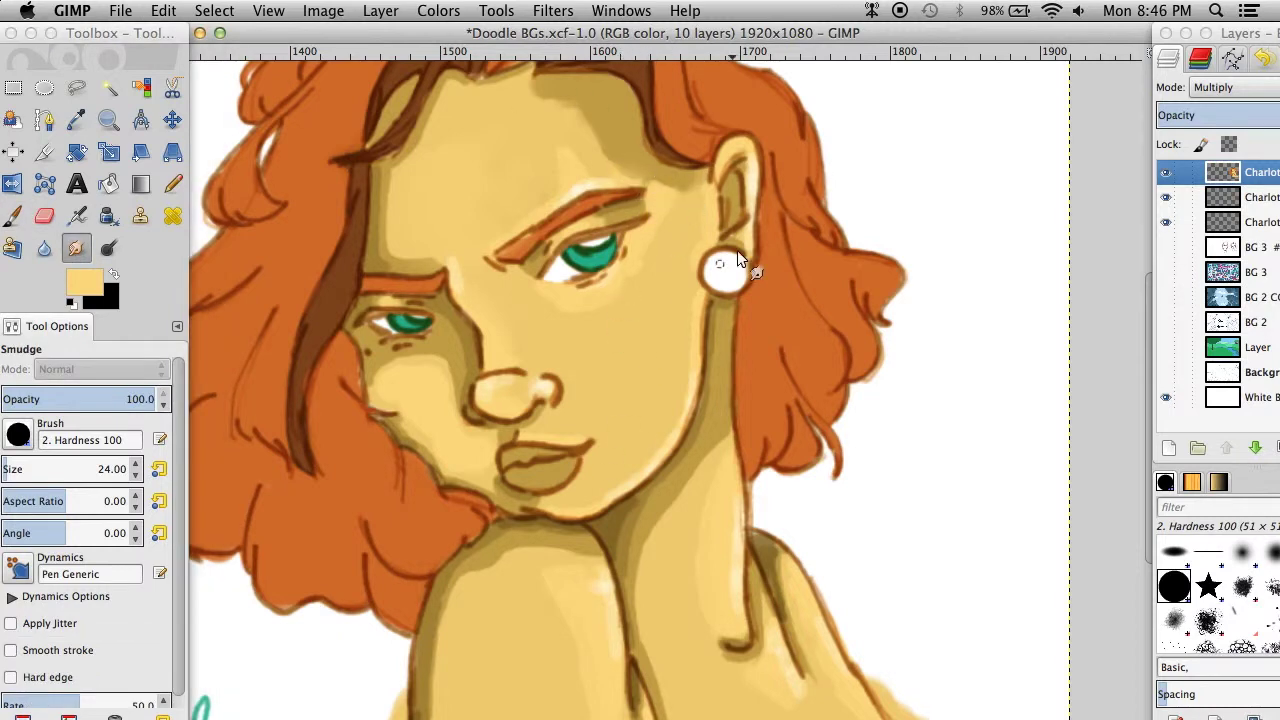
scroll(527, 383, "up", 2)
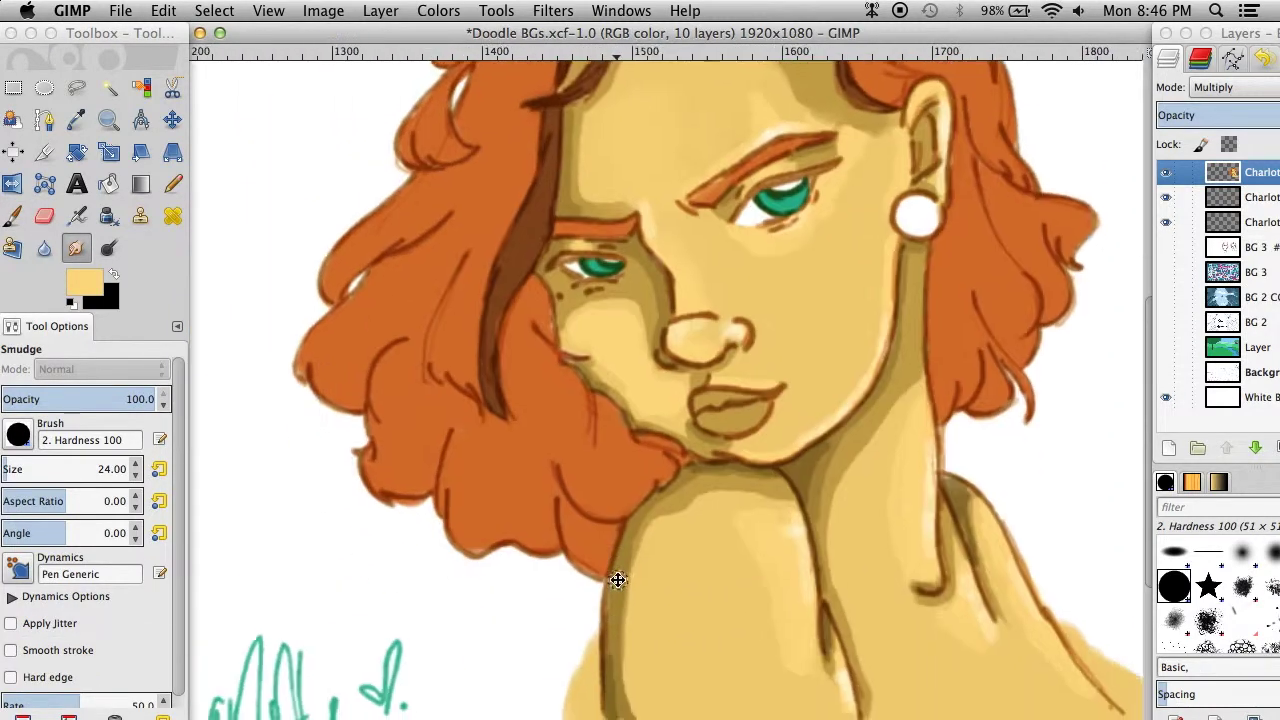
- Choose a deep pink-red as the foreground painting colour
left_click(84, 284)
left_click(181, 90)
left_click(163, 227)
left_click(357, 334)
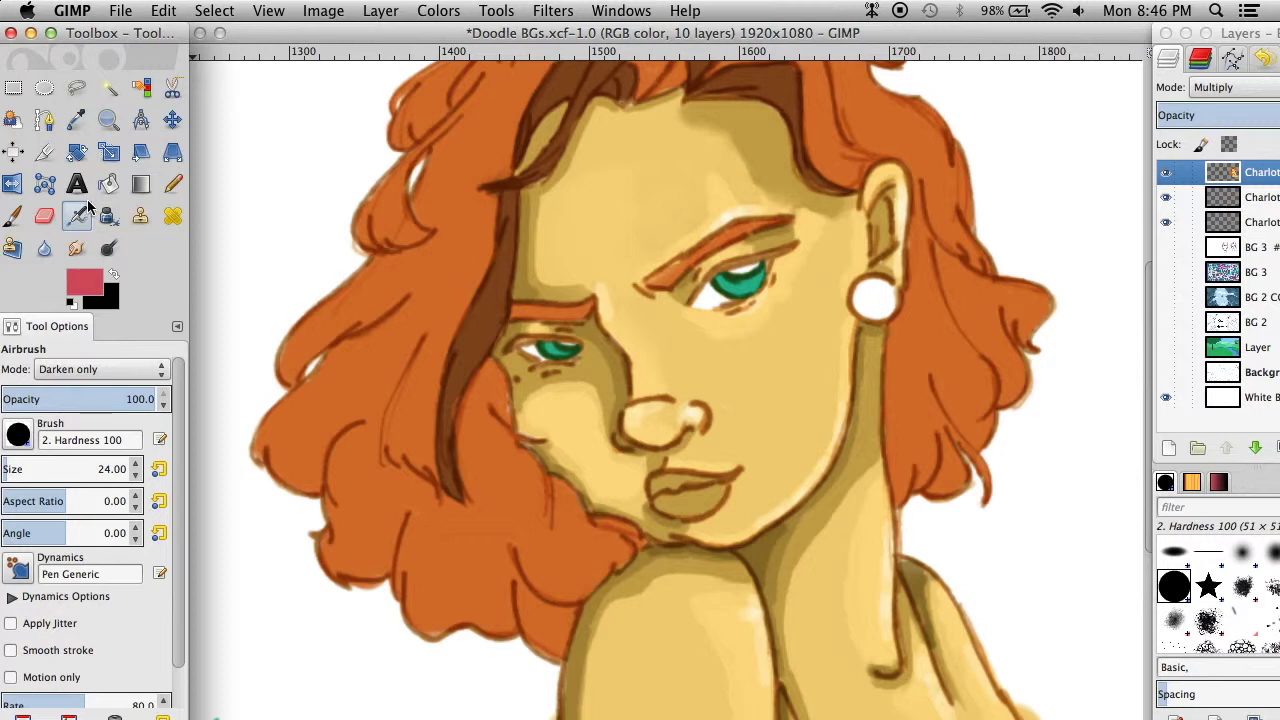
- Try pink blush on both cheeks with a larger airbrush, then undo it
key("bracketright")
left_click(780, 332)
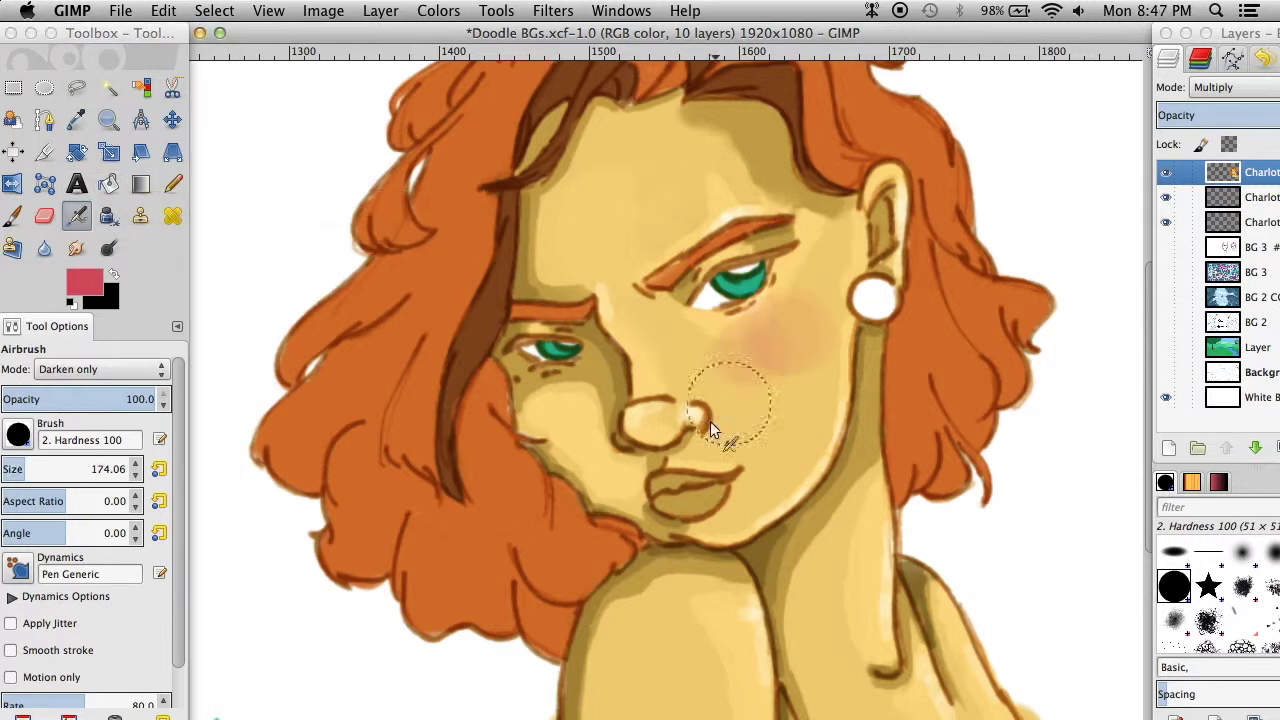
key("ctrl+z")
left_click_drag(100, 469, 60, 469)
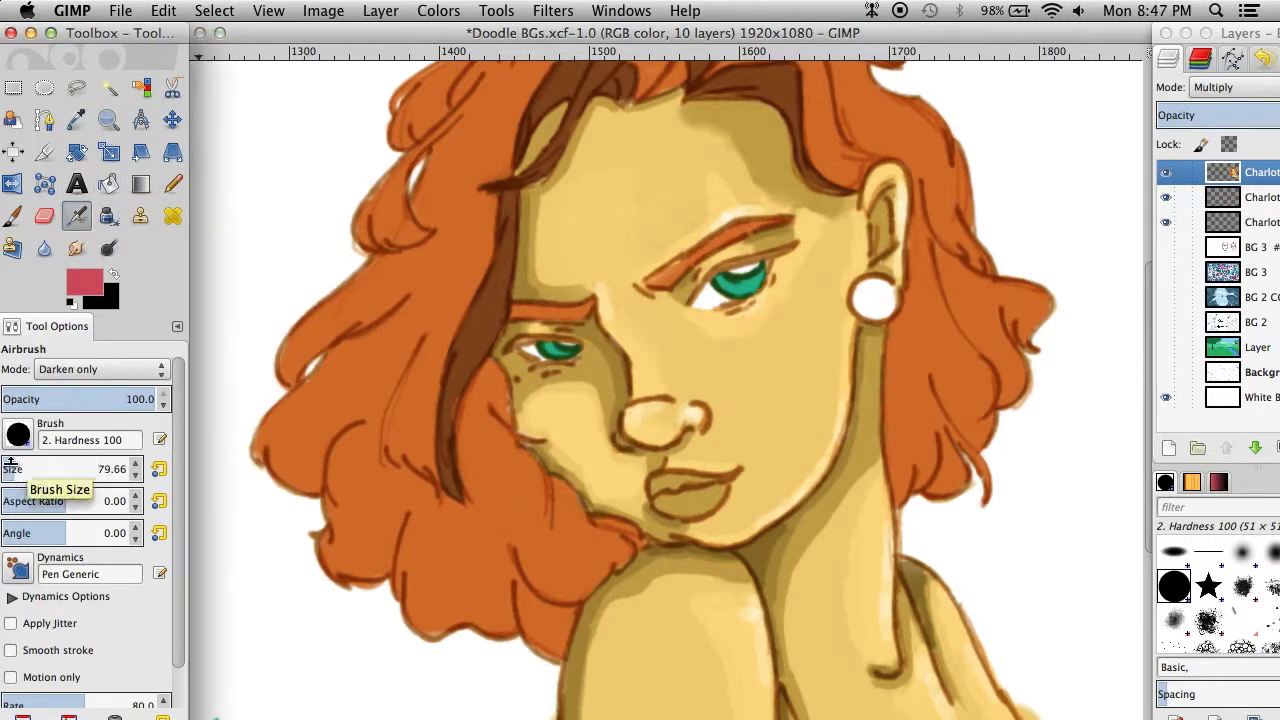
left_click(557, 402)
left_click(727, 358)
key("ctrl+z")
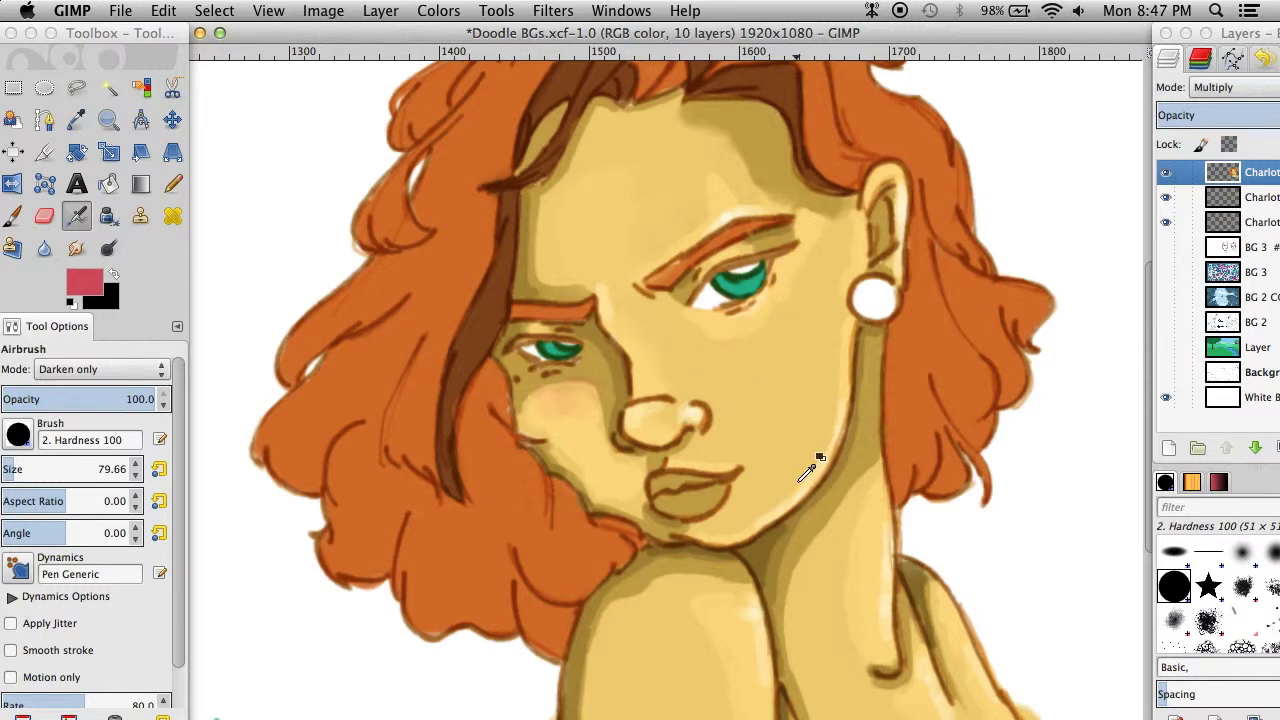
key("ctrl+z")
- Paint rose-red onto the lips with a small brush
left_click_drag(70, 469, 5, 458)
left_click_drag(652, 486, 684, 481)
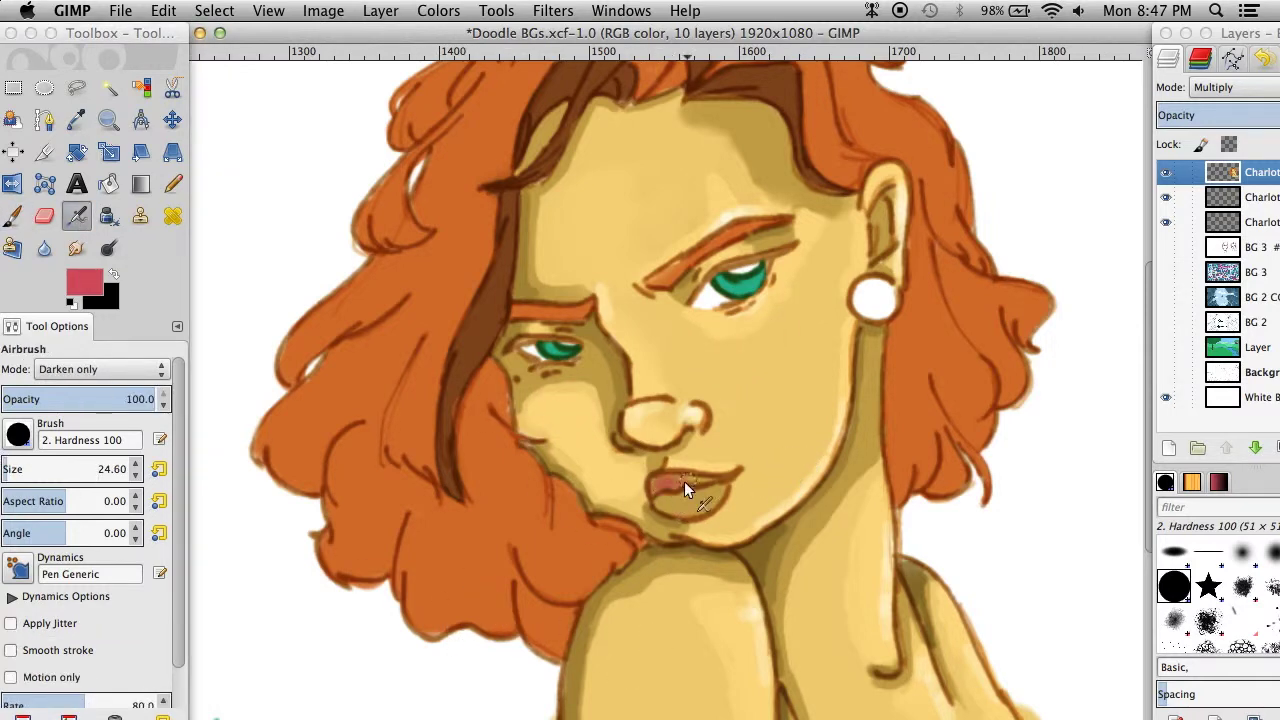
key("ctrl+z")
key("ctrl+y")
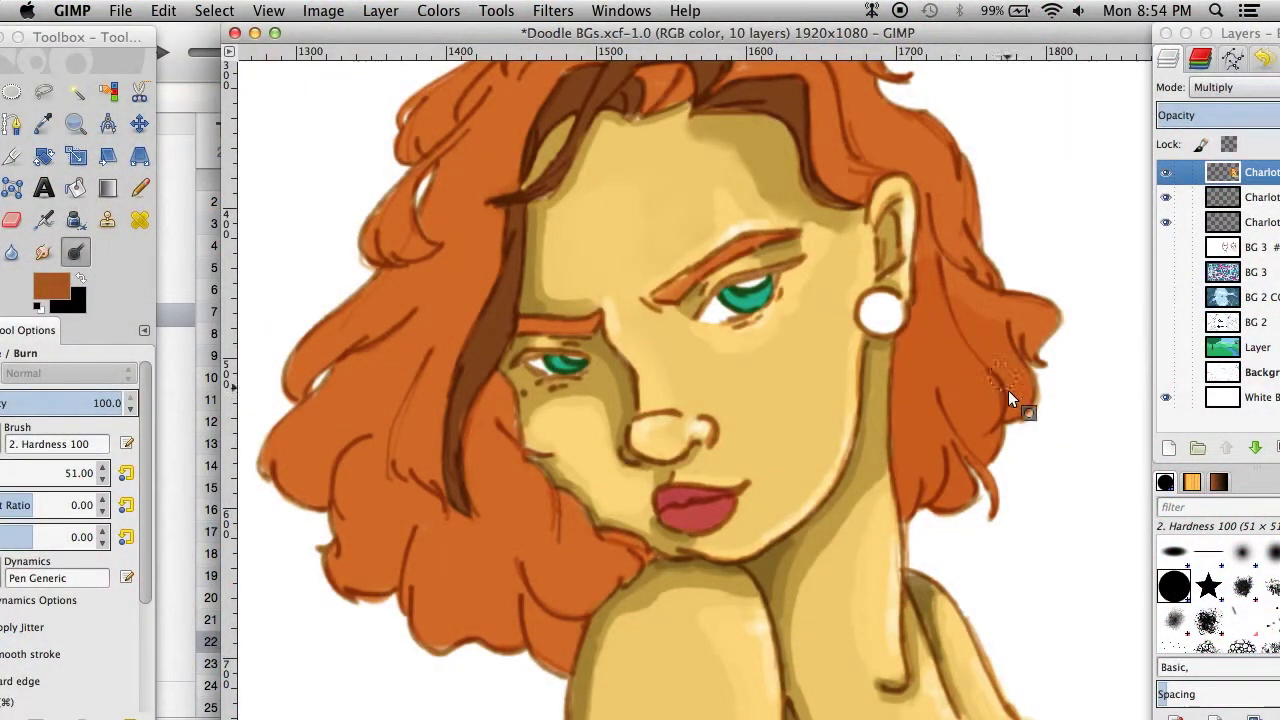
- Burn darker shading into the left hair strand
left_click_drag(905, 335, 911, 490)
key("ctrl+z")
key("ctrl+z")
left_click_drag(480, 445, 479, 502)
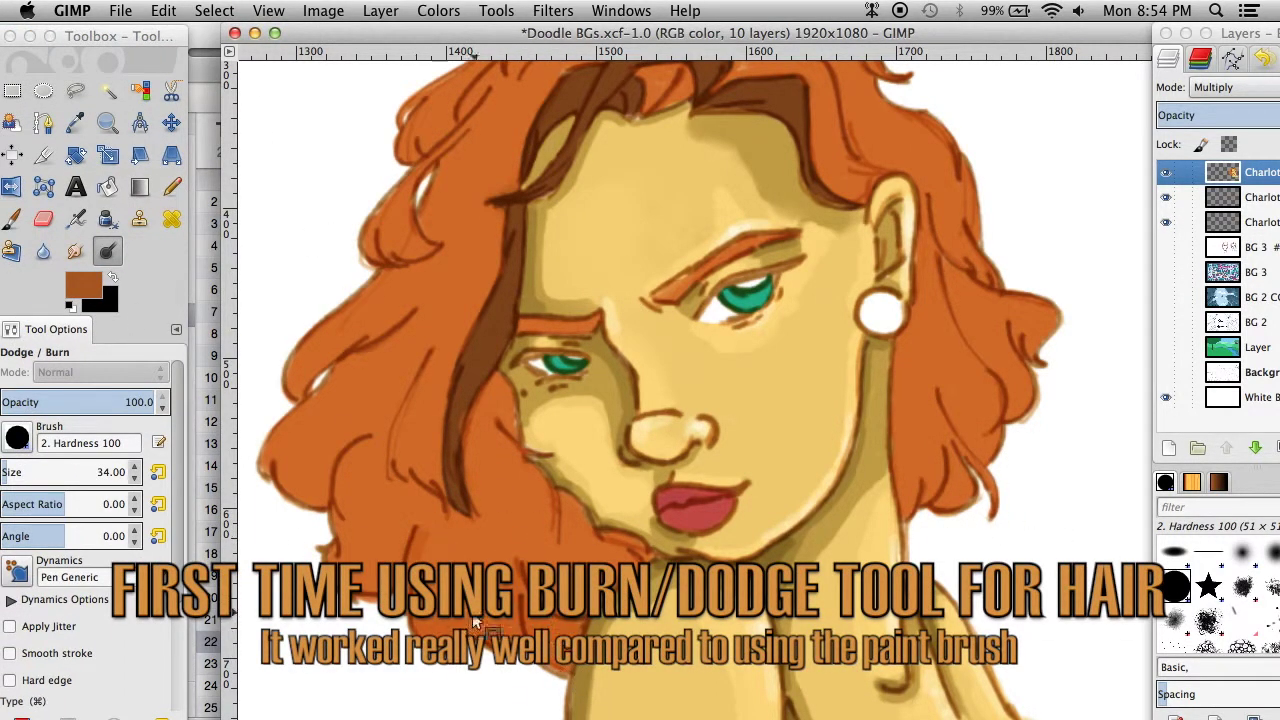
- Undo the chin burn and burn darker patches onto the top of the hair
key("ctrl+z")
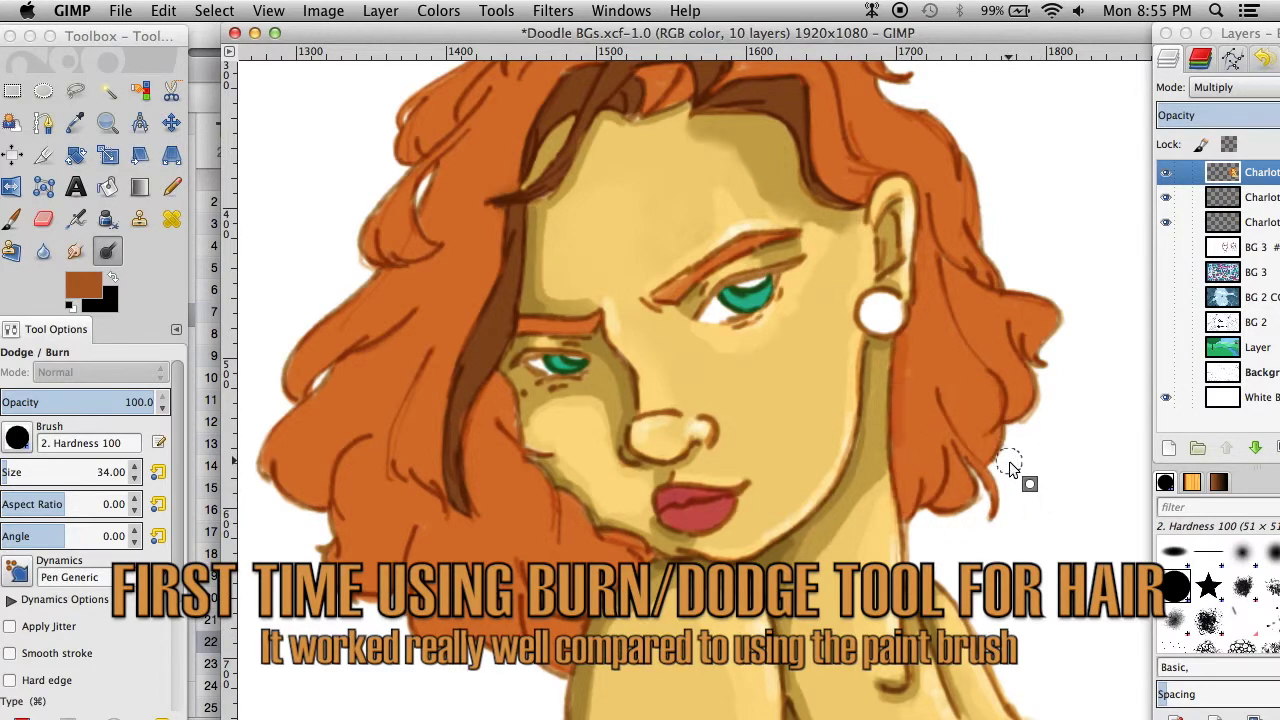
scroll(876, 374, "left", 5)
scroll(640, 245, "up", 3)
scroll(640, 245, "right", 2)
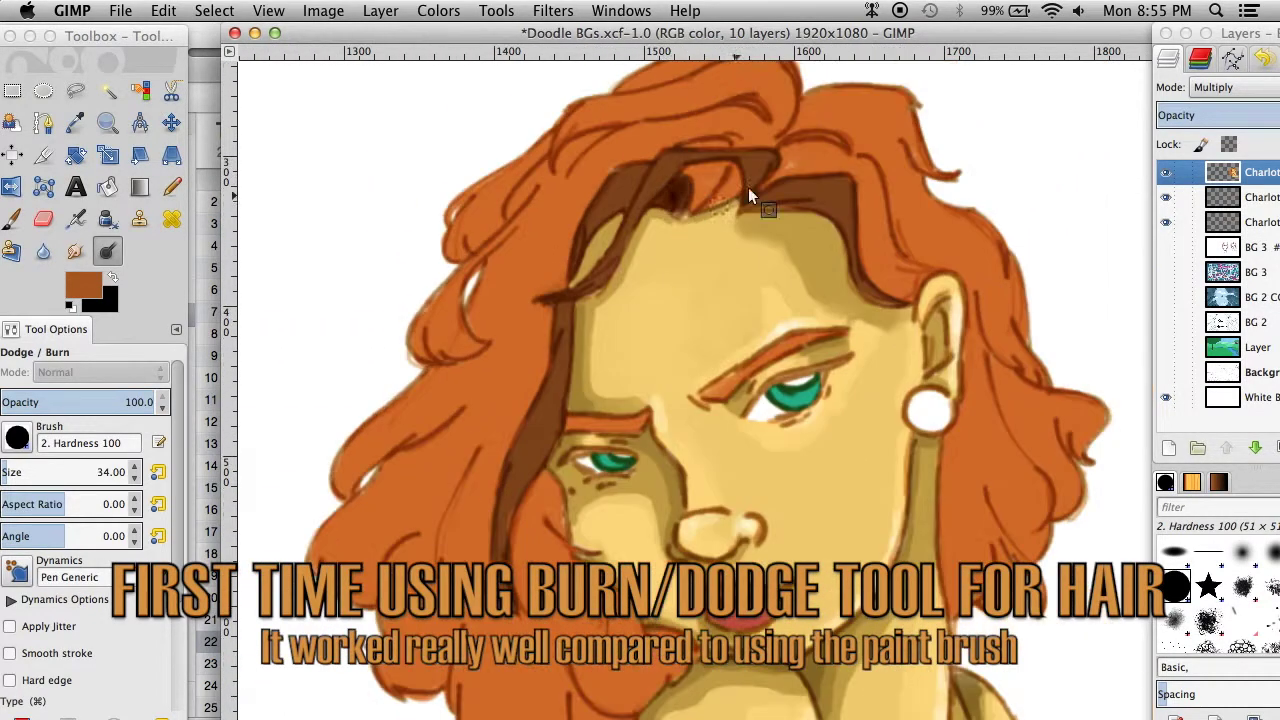
scroll(830, 90, "up", 3)
scroll(830, 90, "left", 1)
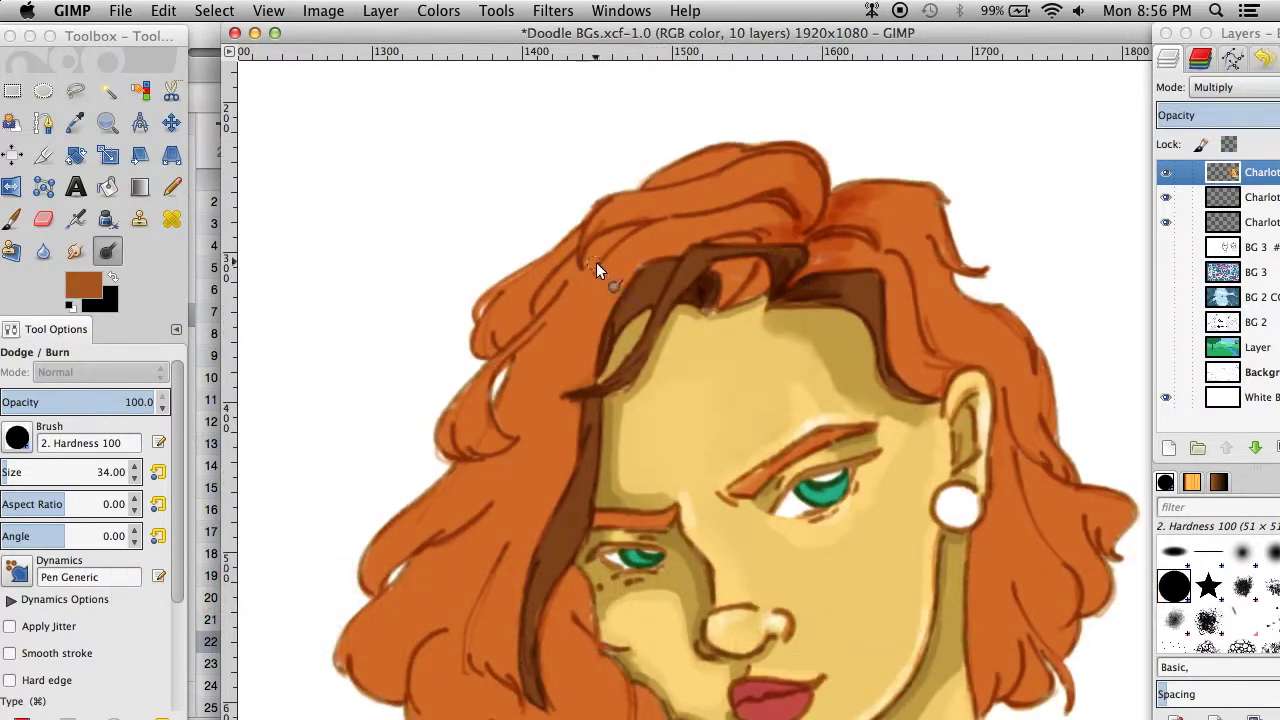
mouse_move(760, 220)
left_mouse_down()
mouse_move(843, 157)
mouse_move(738, 281)
left_mouse_up()
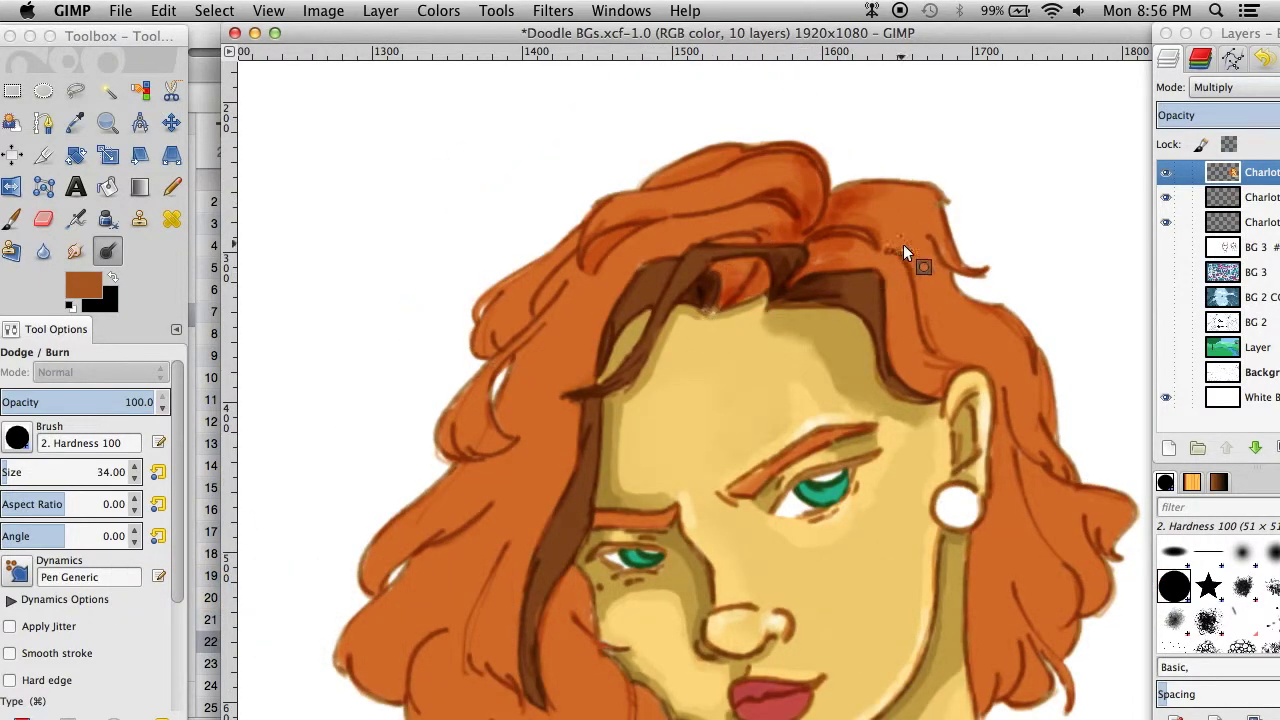
- Burn darker strokes into the right-side hair
scroll(978, 366, "down", 3)
scroll(978, 366, "left", 1)
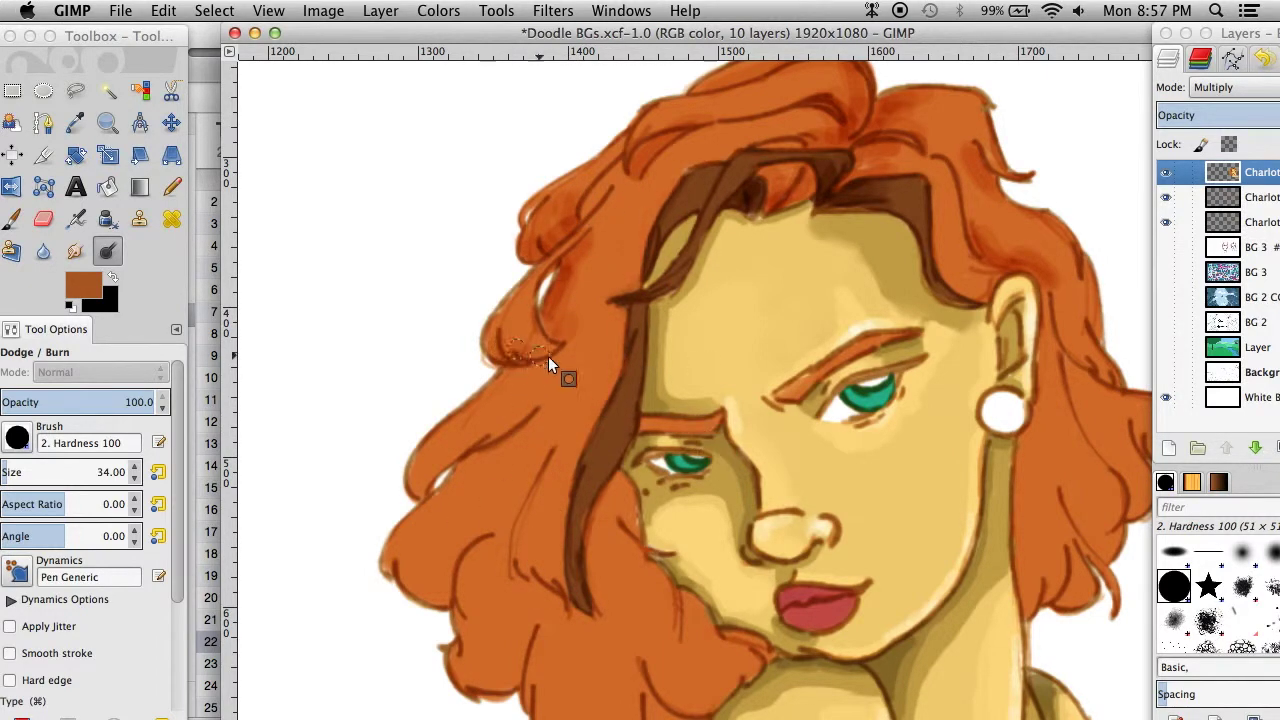
scroll(721, 357, "down", 2)
scroll(721, 357, "right", 1)
scroll(887, 209, "down", 1)
scroll(887, 209, "right", 2)
scroll(555, 468, "down", 1)
scroll(555, 468, "left", 1)
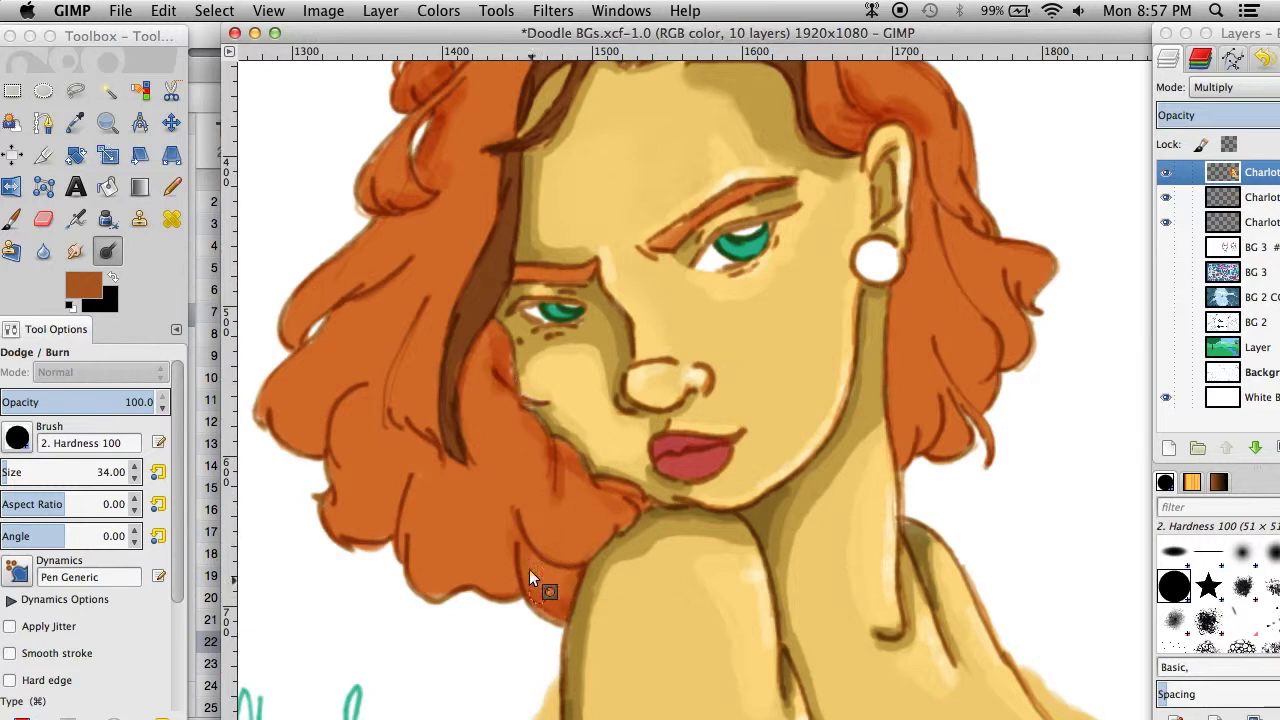
scroll(297, 353, "down", 1)
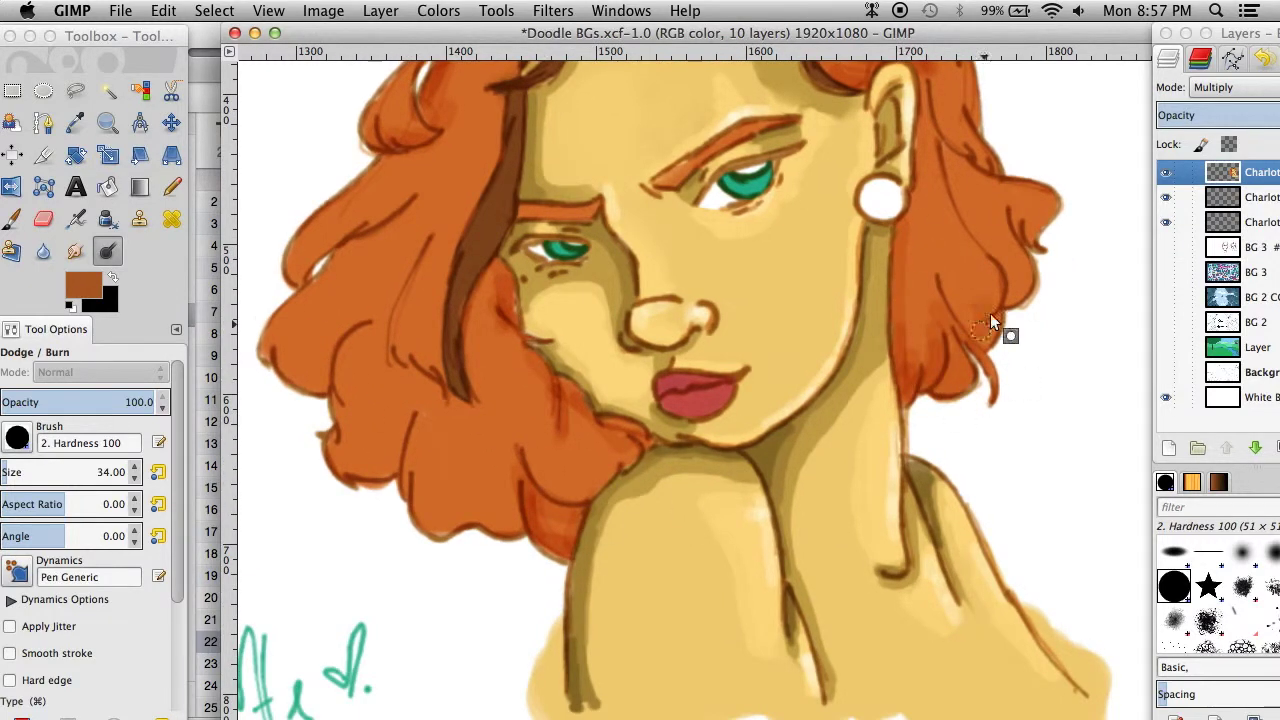
scroll(990, 313, "up", 3)
scroll(960, 331, "right", 2)
mouse_move(851, 332)
left_mouse_down()
mouse_move(845, 368)
mouse_move(897, 440)
left_mouse_up()
- Shrink the brush and burn the hair strand left of the face darker
key("bracketleft")
key("bracketleft")
key("bracketleft")
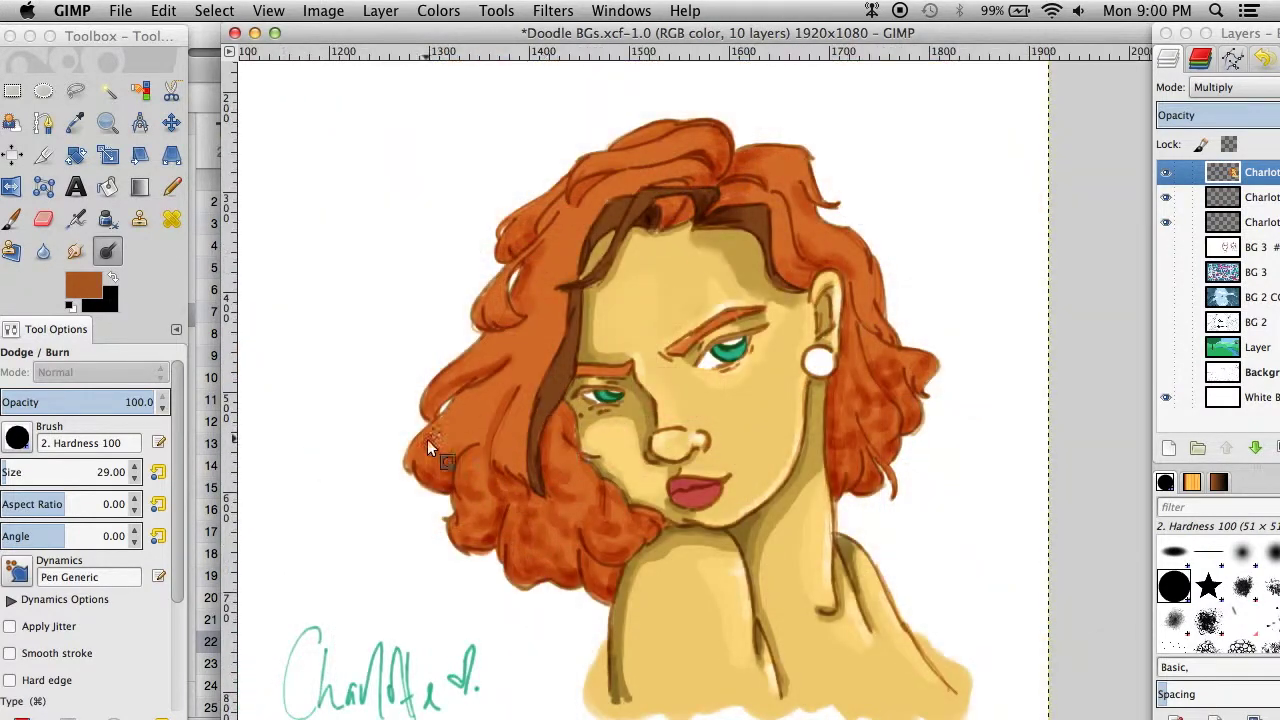
left_click_drag(536, 340, 505, 405)
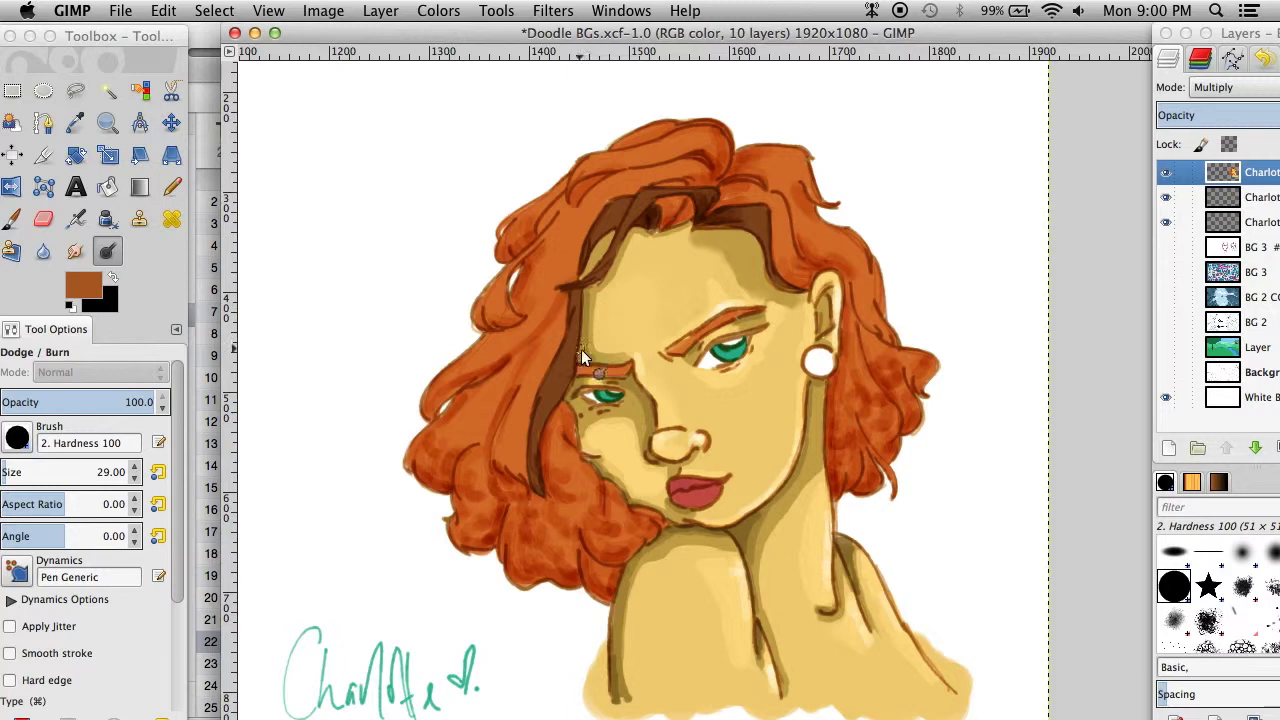
scroll(753, 280, "right", 3)
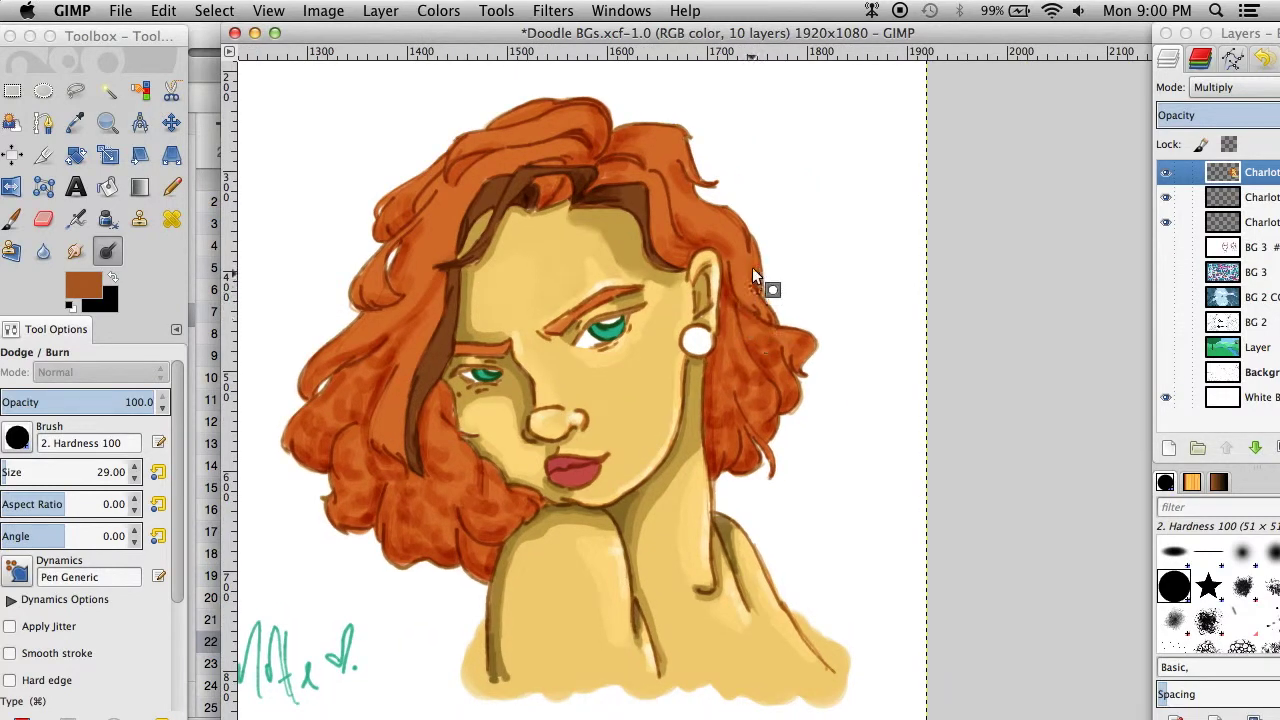
scroll(751, 419, "left", 2)
- Dodge lighter touches into the left hair and the dark brown streak
left_click_drag(458, 478, 467, 314)
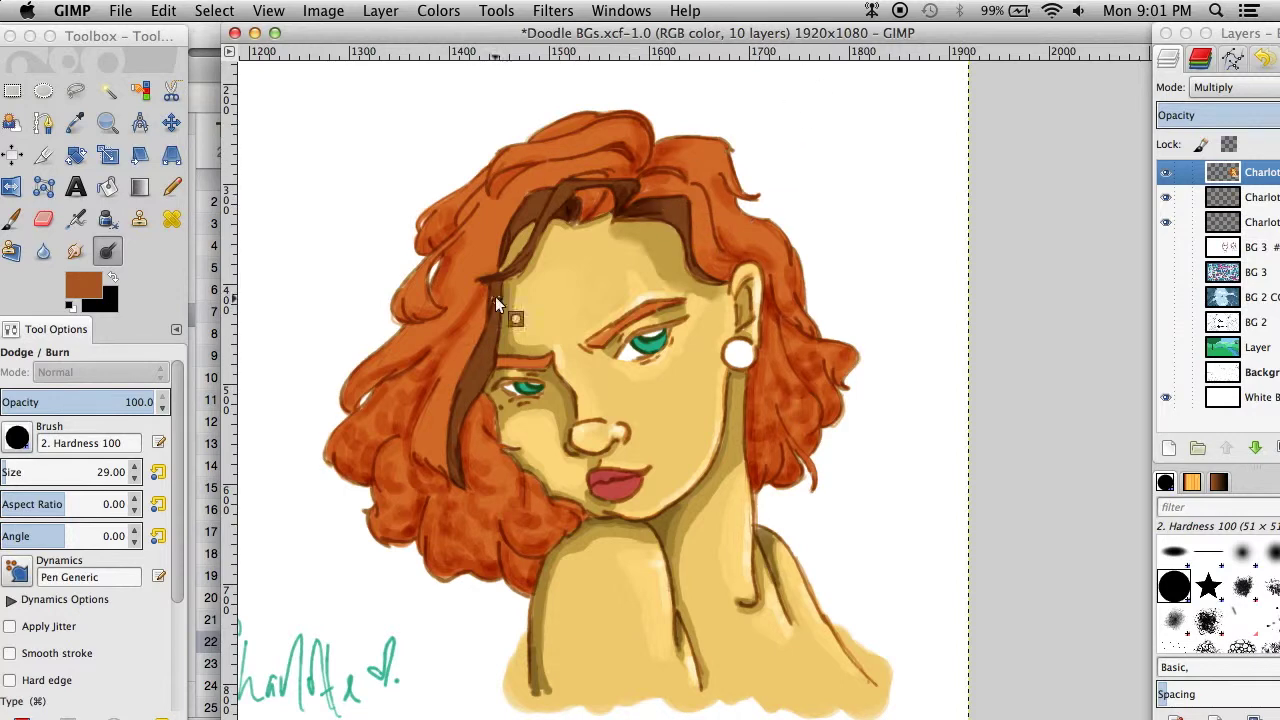
left_click(584, 208)
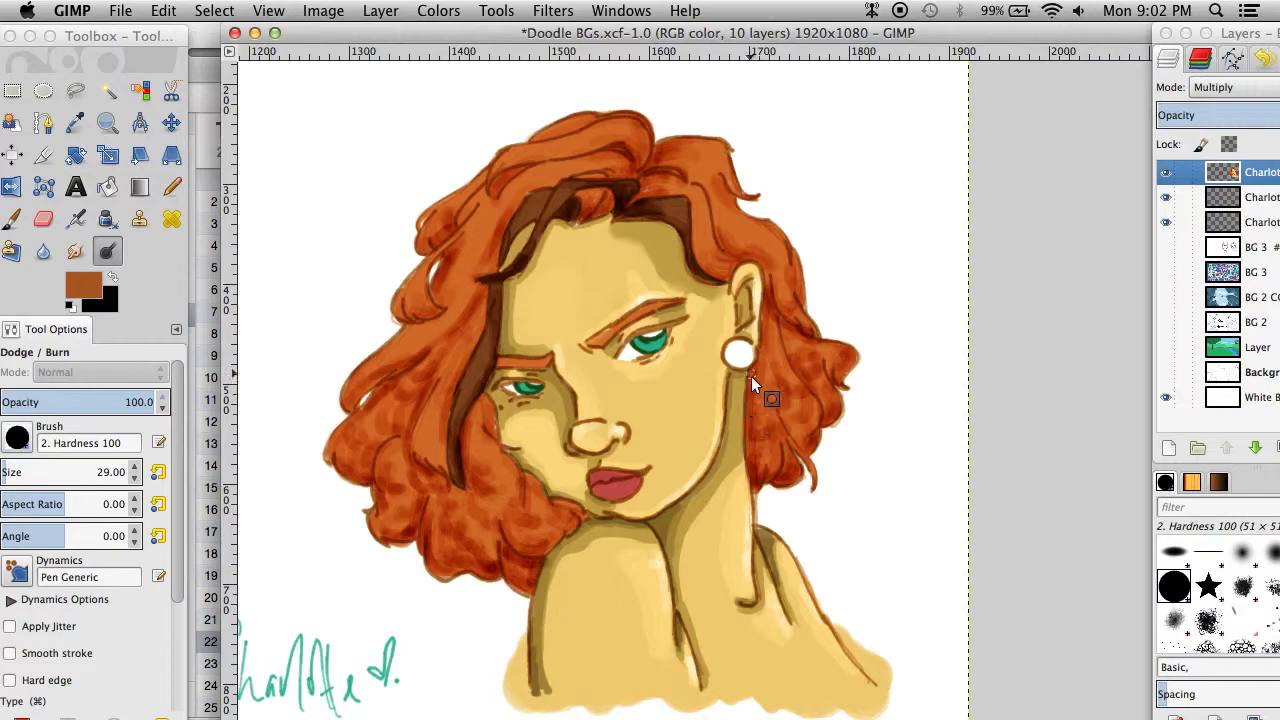
scroll(409, 593, "up", 3)
scroll(366, 430, "down", 3)
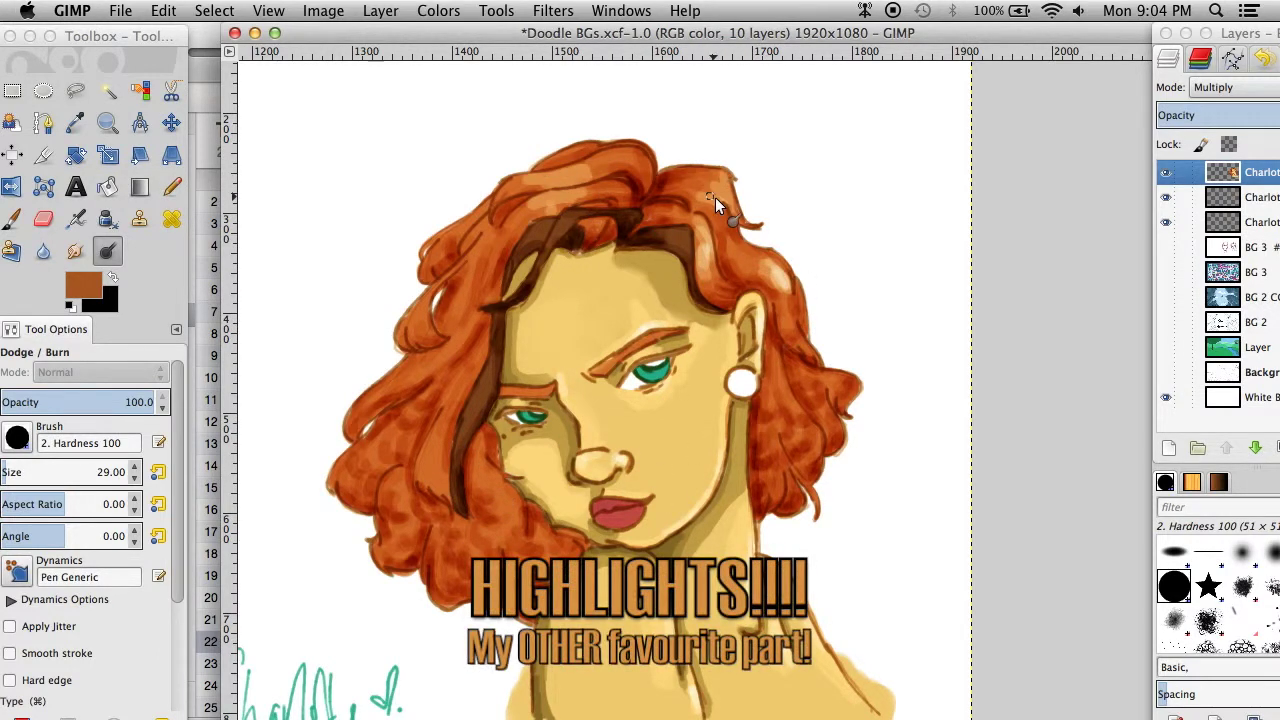
- Dodge highlights on the lower-left hair, near the earring, brown strands and crown
left_click_drag(408, 452, 530, 540)
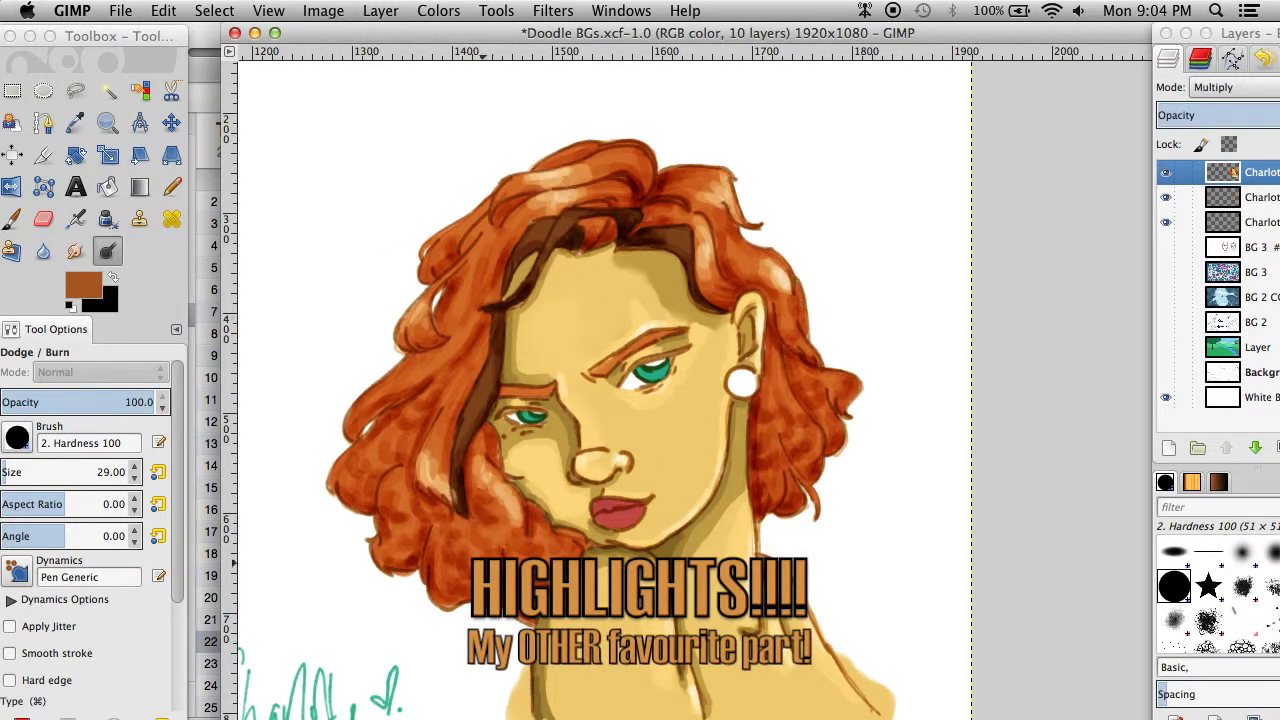
left_click_drag(810, 330, 790, 302)
left_click_drag(457, 357, 455, 444)
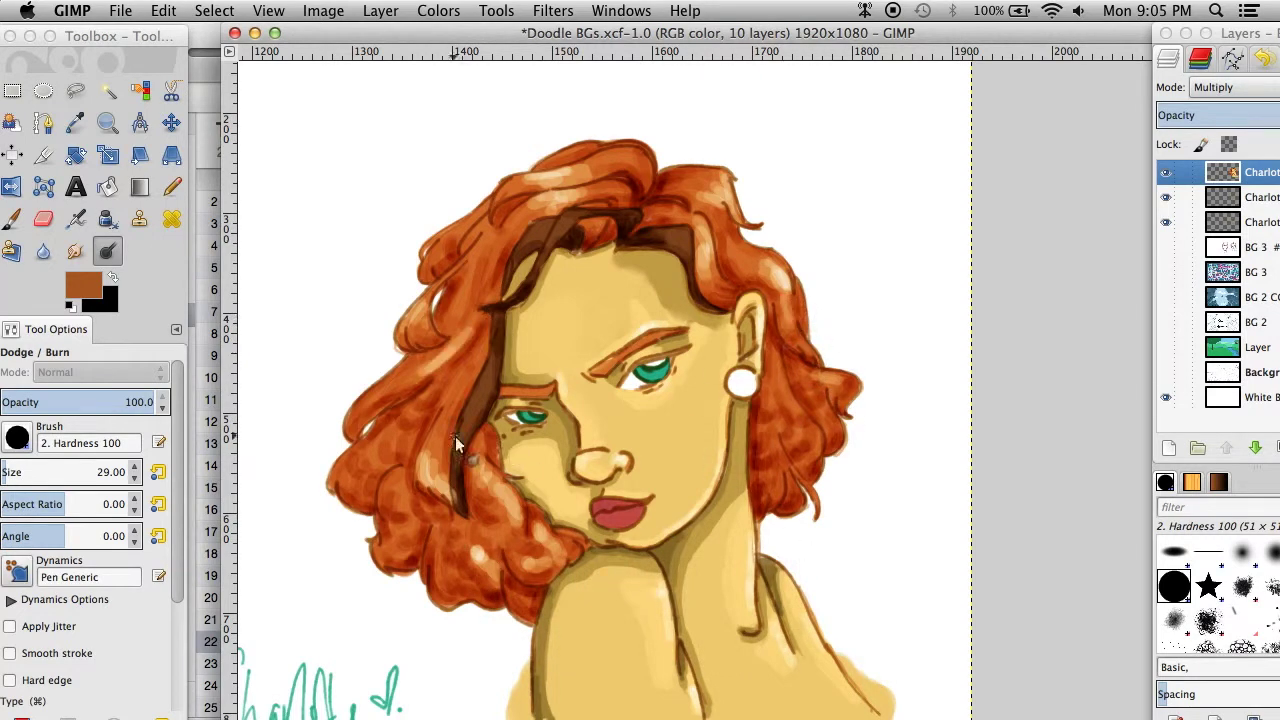
left_click_drag(495, 262, 466, 215)
left_click_drag(700, 225, 684, 234)
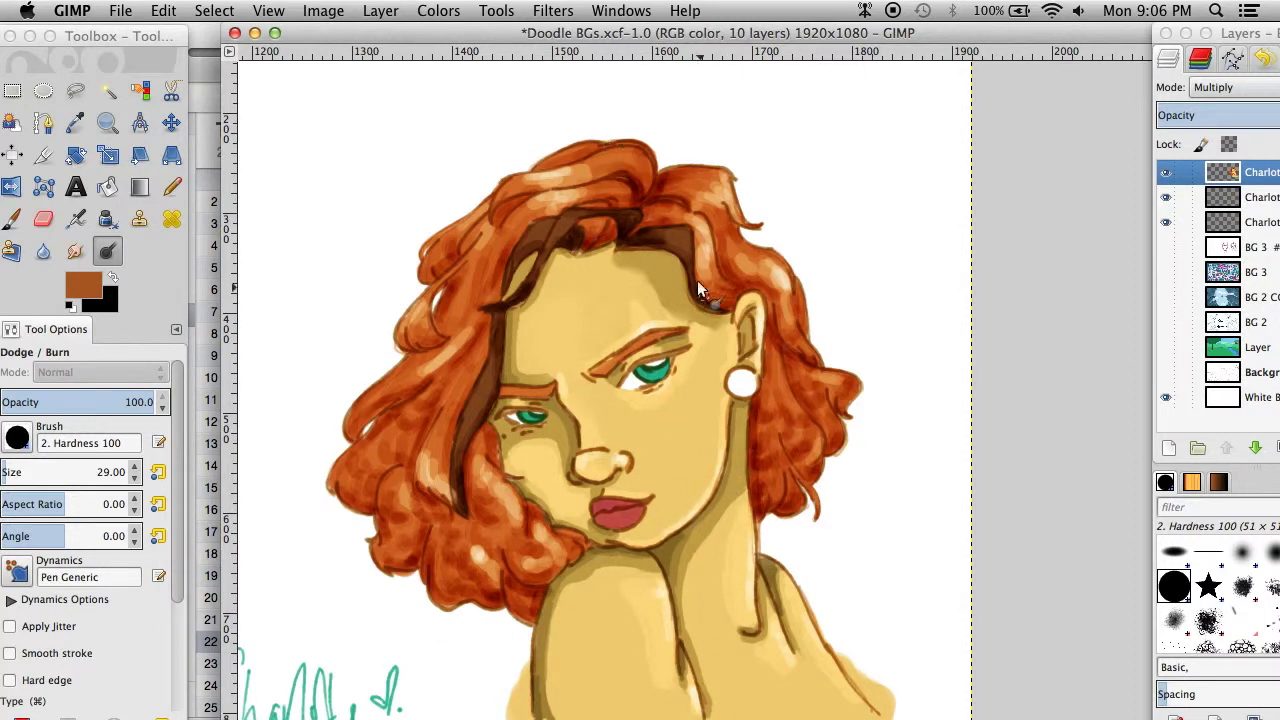
left_click_drag(588, 164, 713, 171)
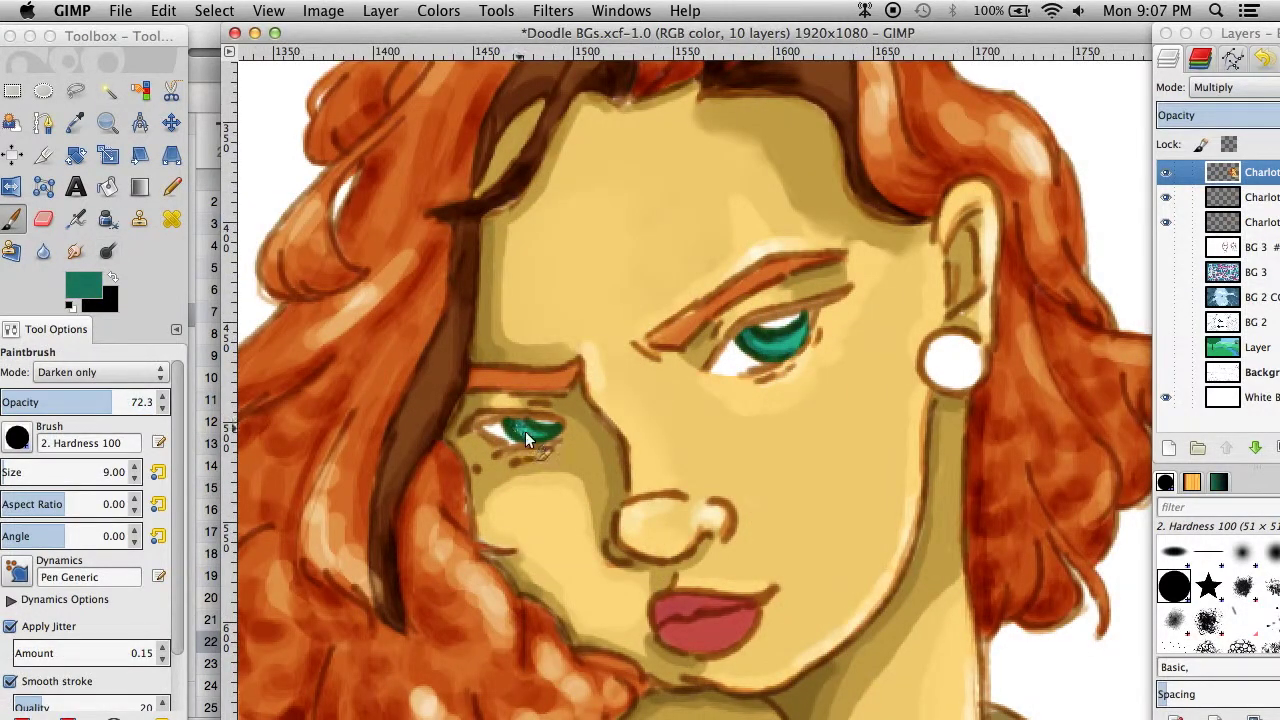
- Dodge the irises of both eyes brighter
left_click(80, 285)
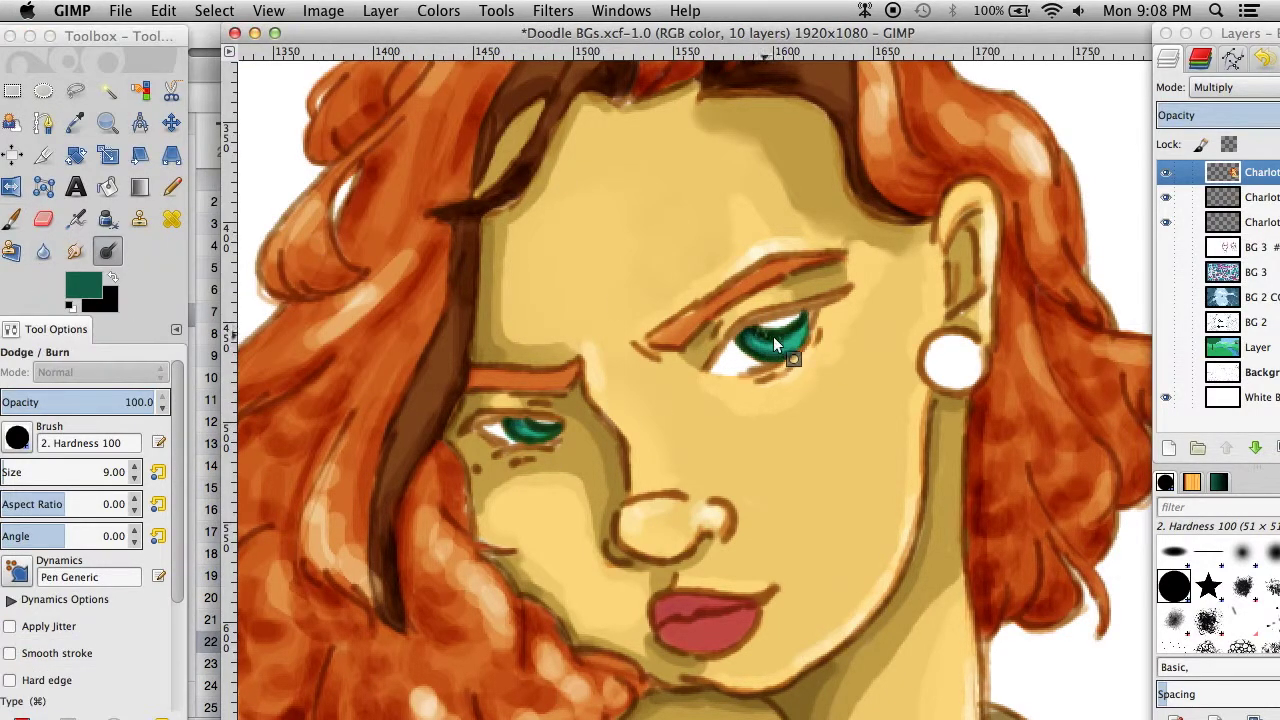
mouse_move(510, 425)
left_mouse_down()
mouse_move(528, 438)
mouse_move(514, 428)
left_mouse_up()
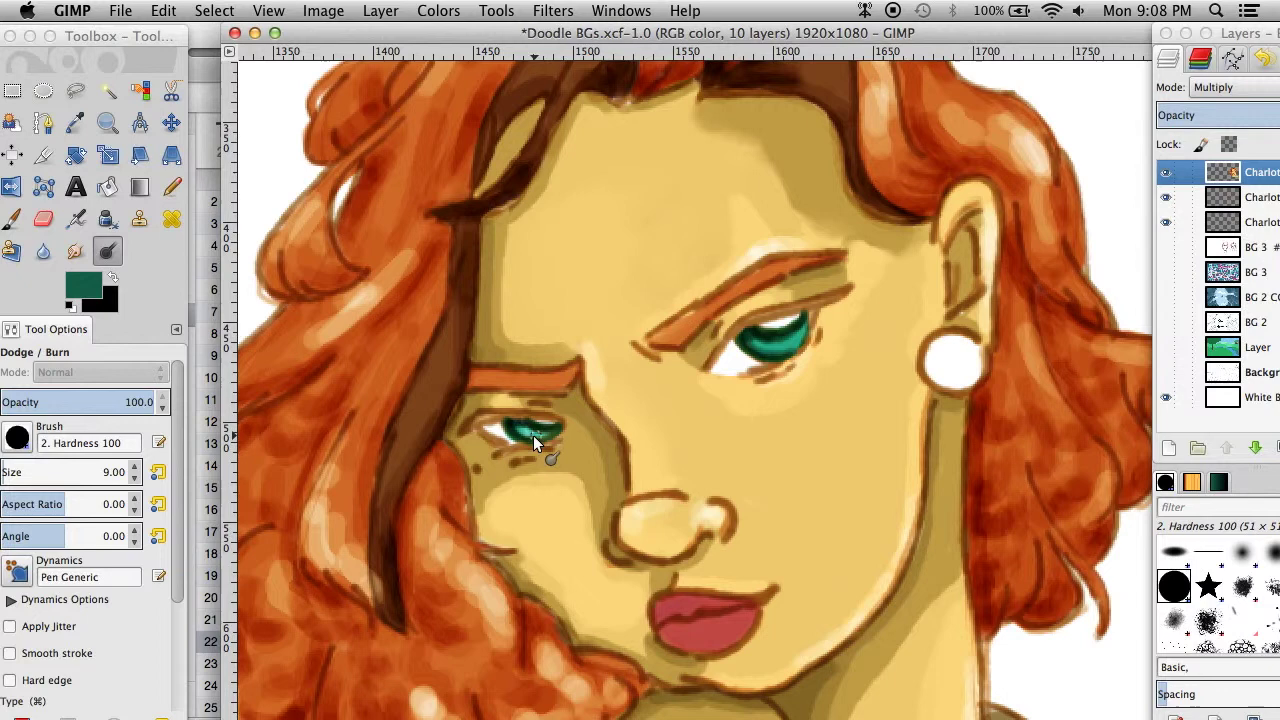
mouse_move(820, 360)
left_mouse_down()
mouse_move(790, 360)
mouse_move(815, 345)
left_mouse_up()
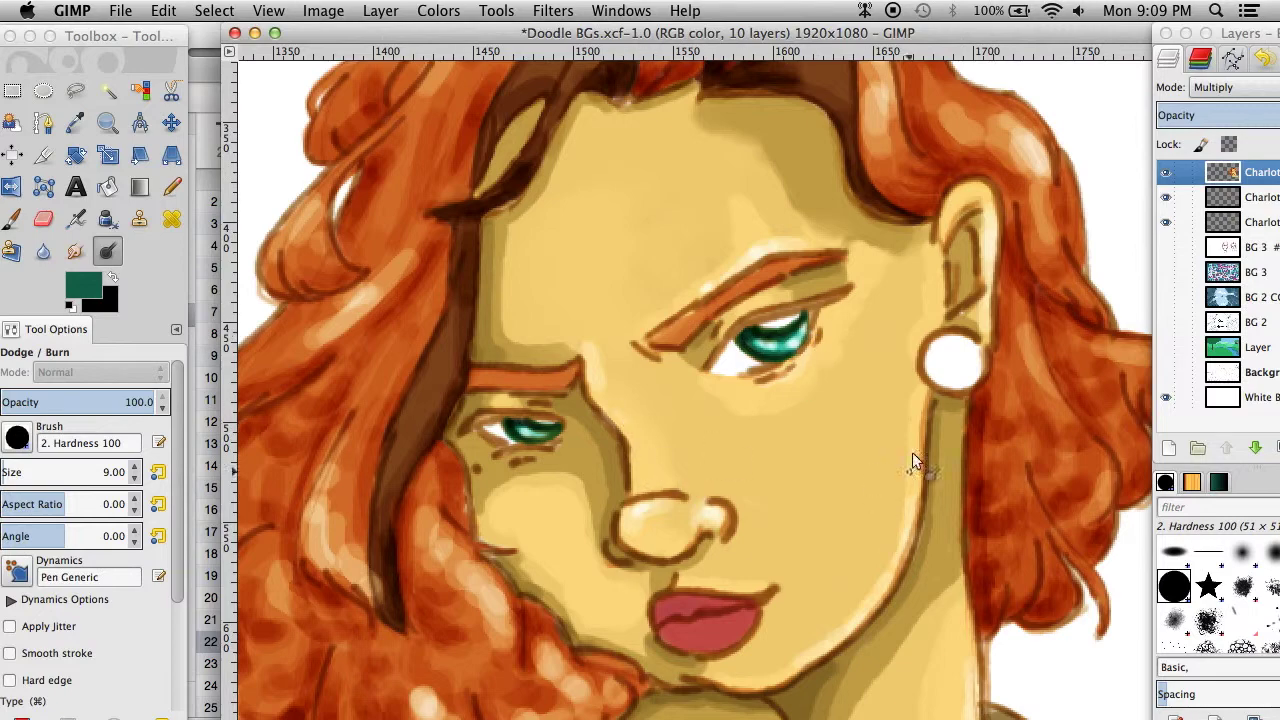
scroll(990, 225, "down", 3)
scroll(990, 225, "down", 3)
scroll(990, 225, "left", 6)
- Try the paintbrush and eraser, then return to Dodge/Burn zoomed in on the face
key("minus")
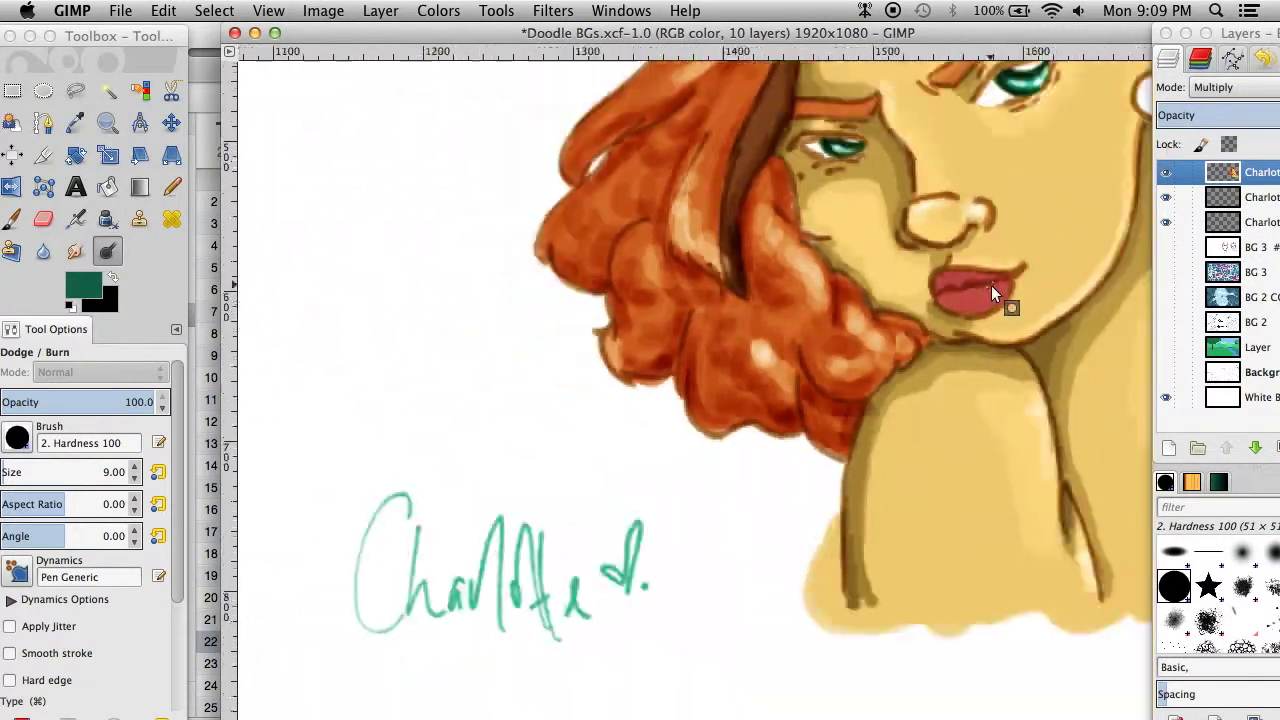
key("minus")
key("p")
left_click(175, 452)
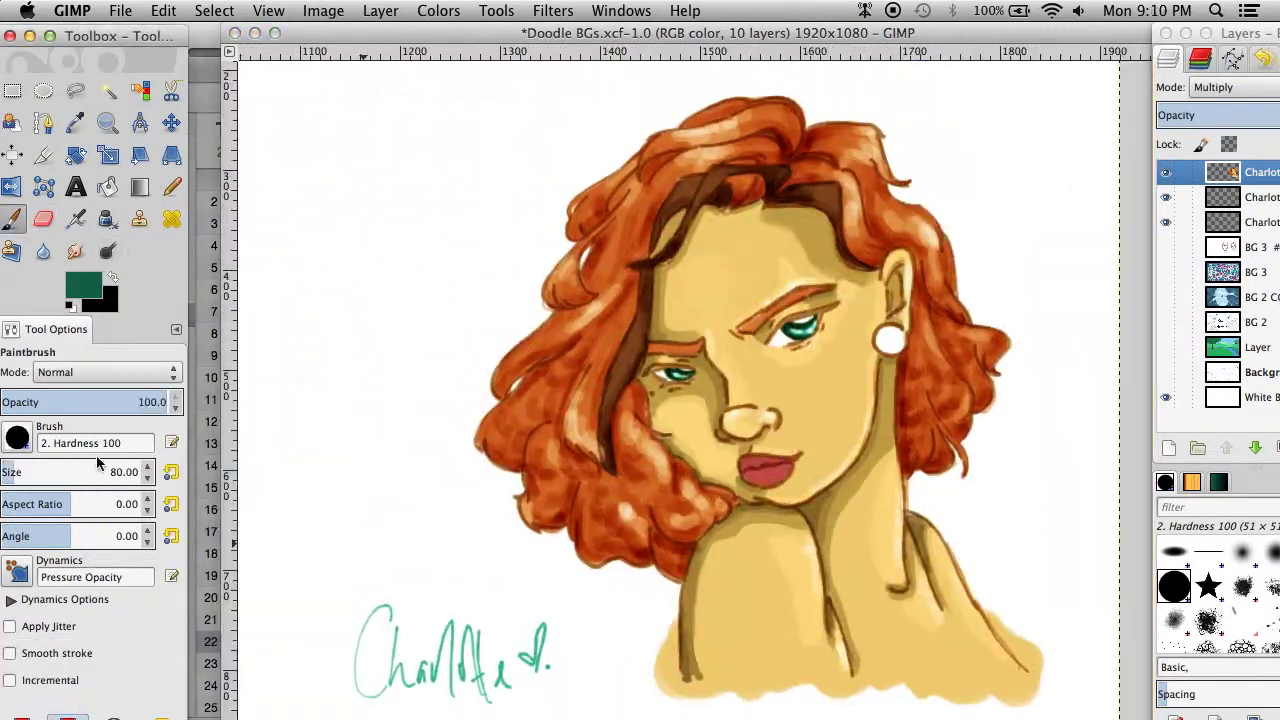
key("shift+e")
key("plus")
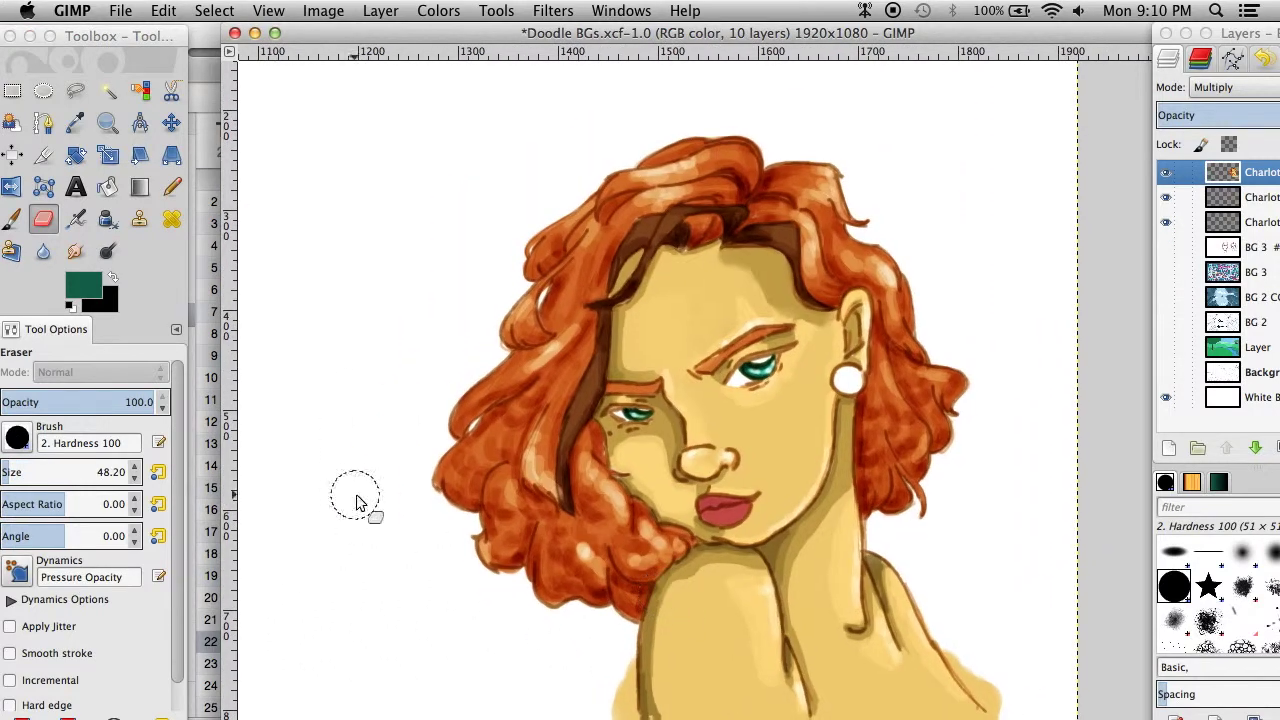
key("p")
key("Return")
key("shift+d")
key("plus")
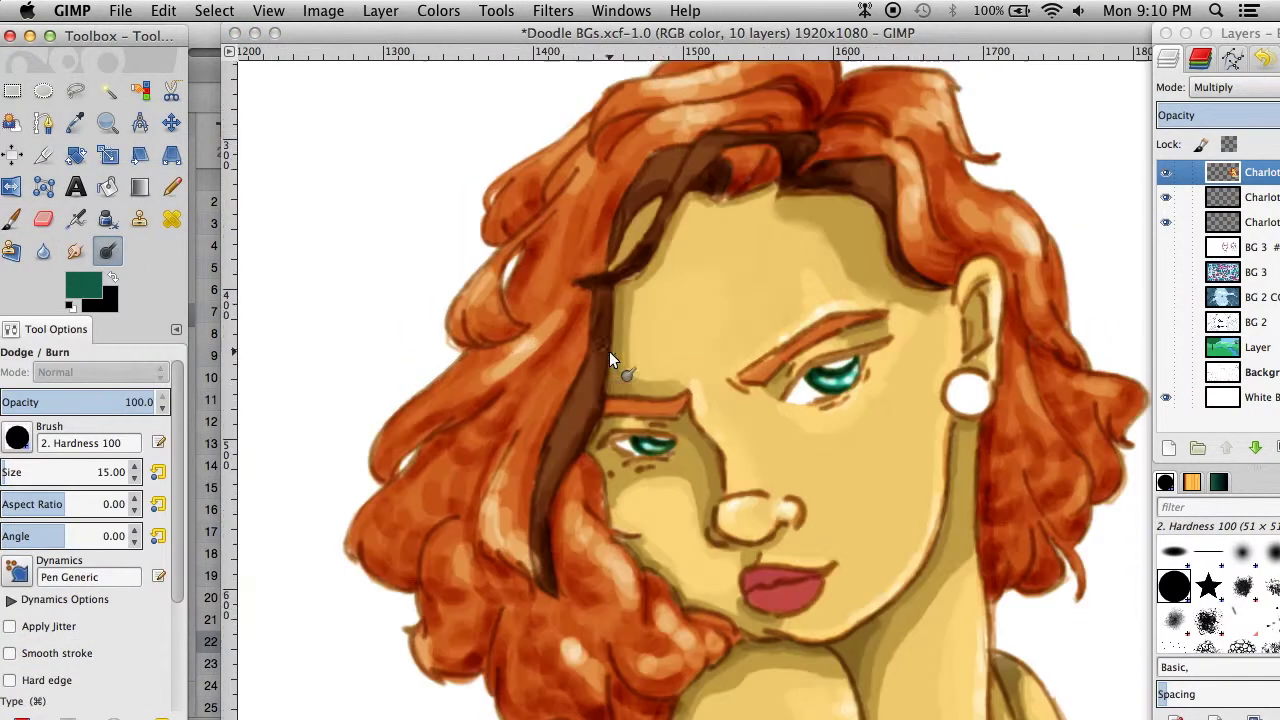
key("plus")
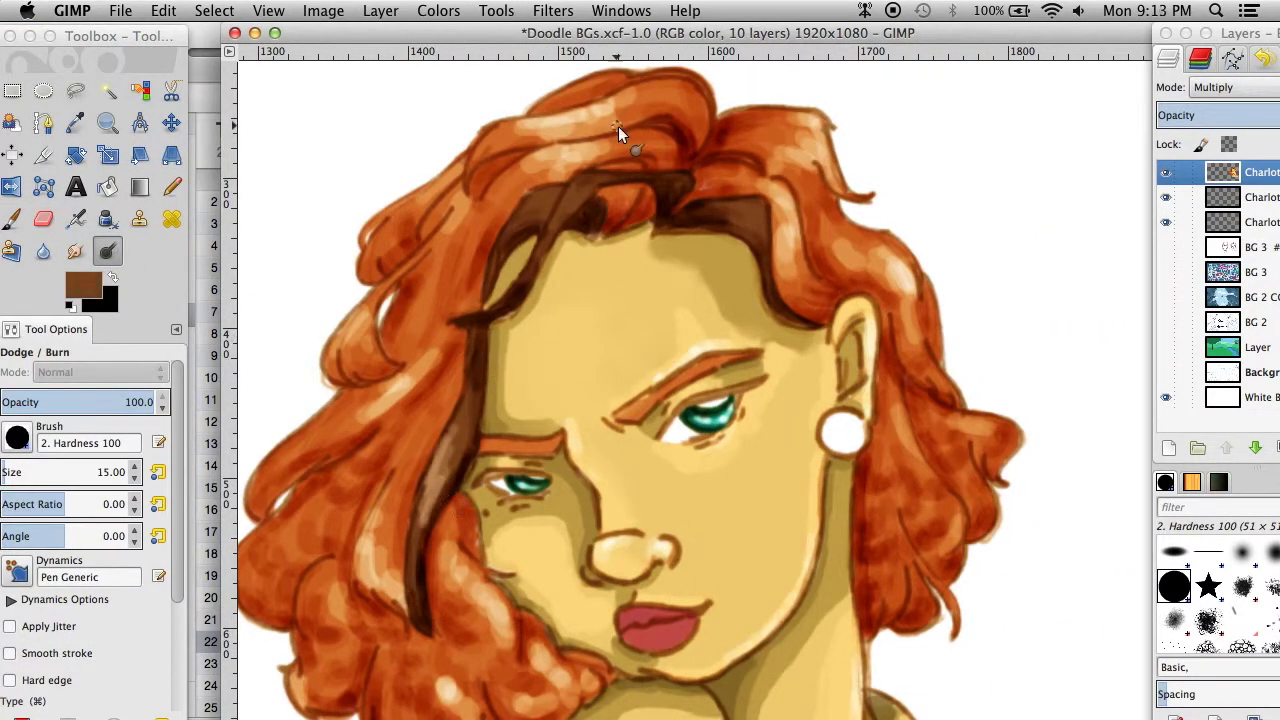
- Burn the hairline strands and upper lip darker, and dodge the lower lip pink
left_click_drag(700, 205, 768, 248)
left_click_drag(585, 195, 549, 219)
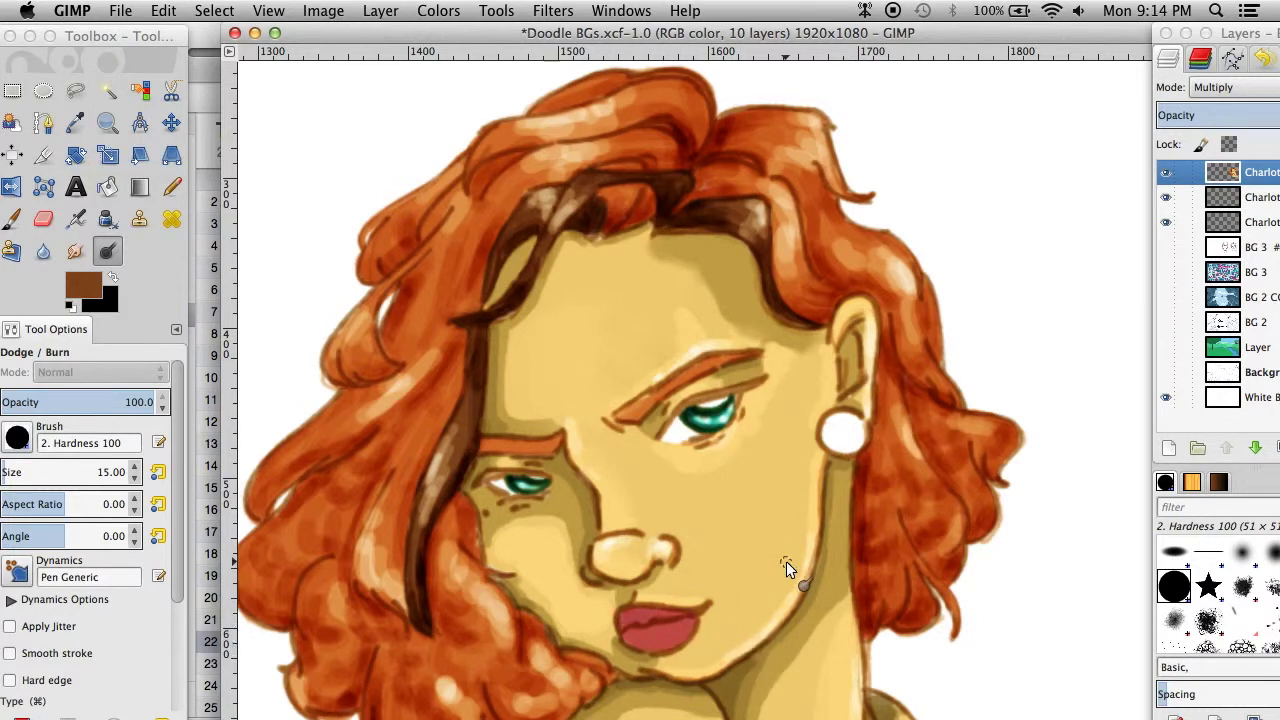
left_click_drag(635, 629, 672, 631)
mouse_move(679, 615)
left_mouse_down()
mouse_move(733, 636)
mouse_move(648, 618)
left_mouse_up()
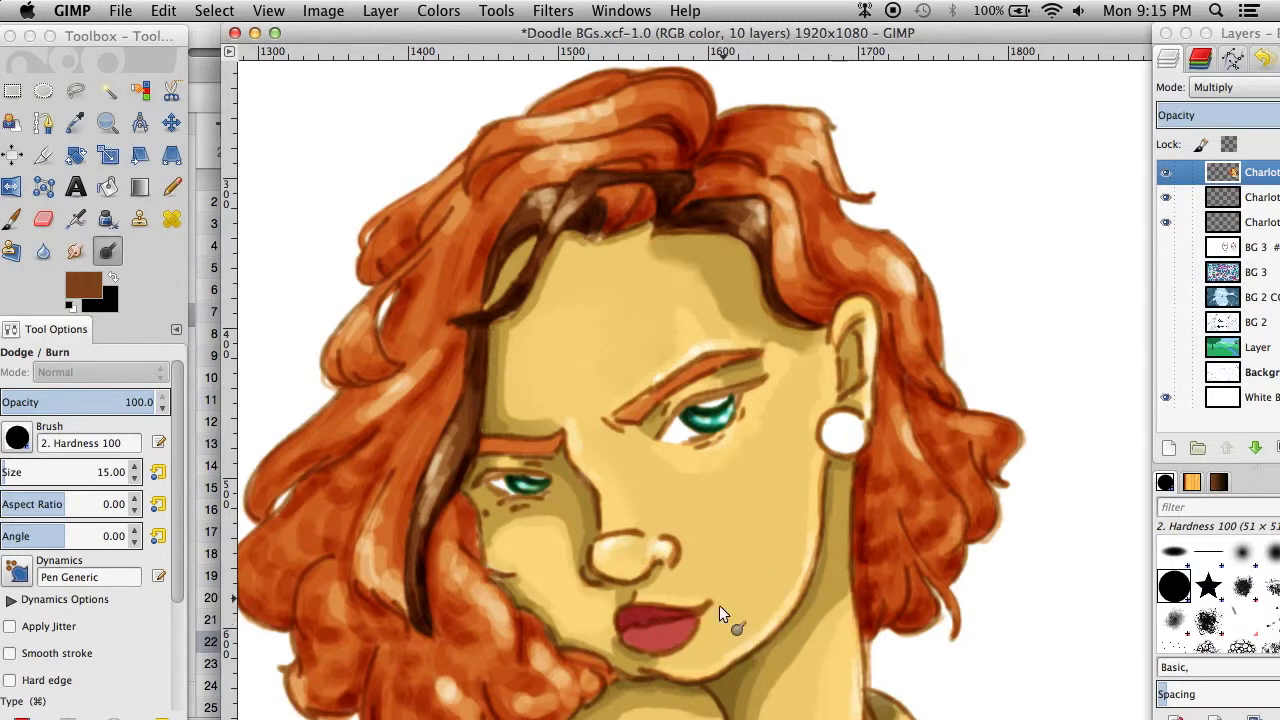
scroll(843, 451, "down", 5)
scroll(813, 502, "up", 4)
scroll(750, 716, "down", 1)
- Set the foreground to light grey dadada (value 85) and paint it over the earring
left_click(114, 280)
left_click(83, 288)
left_click(322, 118)
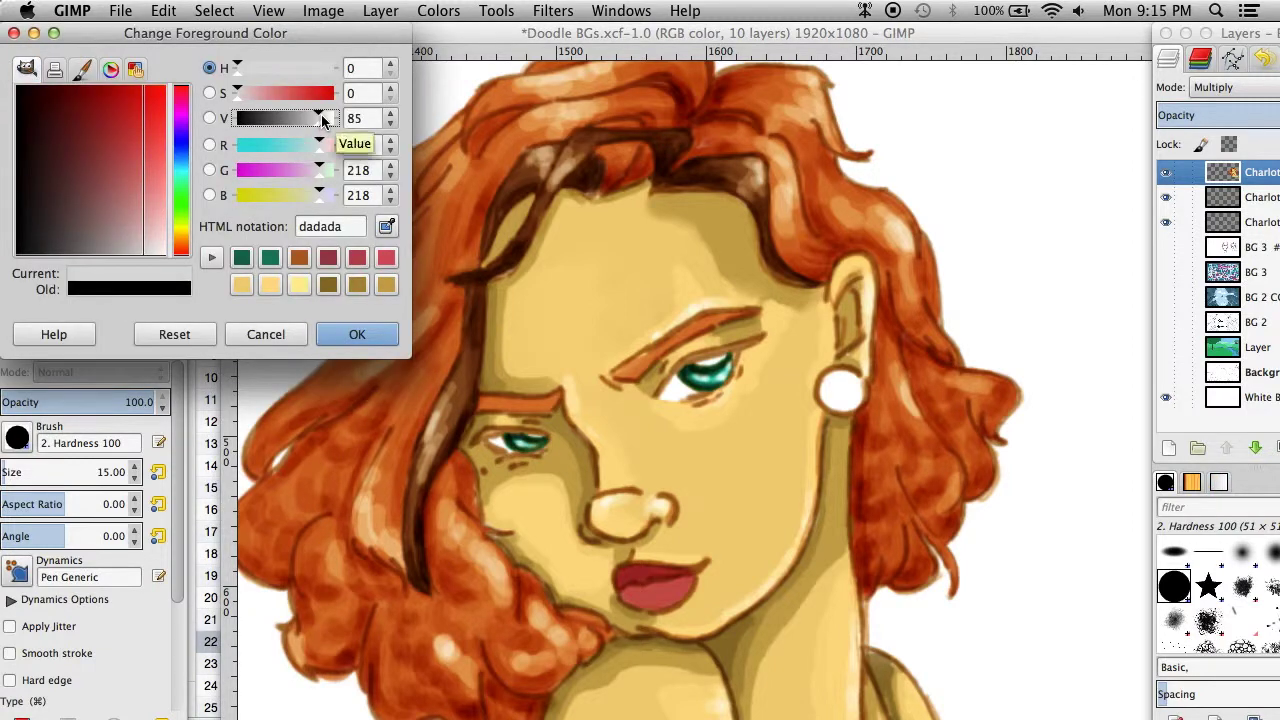
left_click(357, 334)
left_click_drag(834, 386, 846, 398)
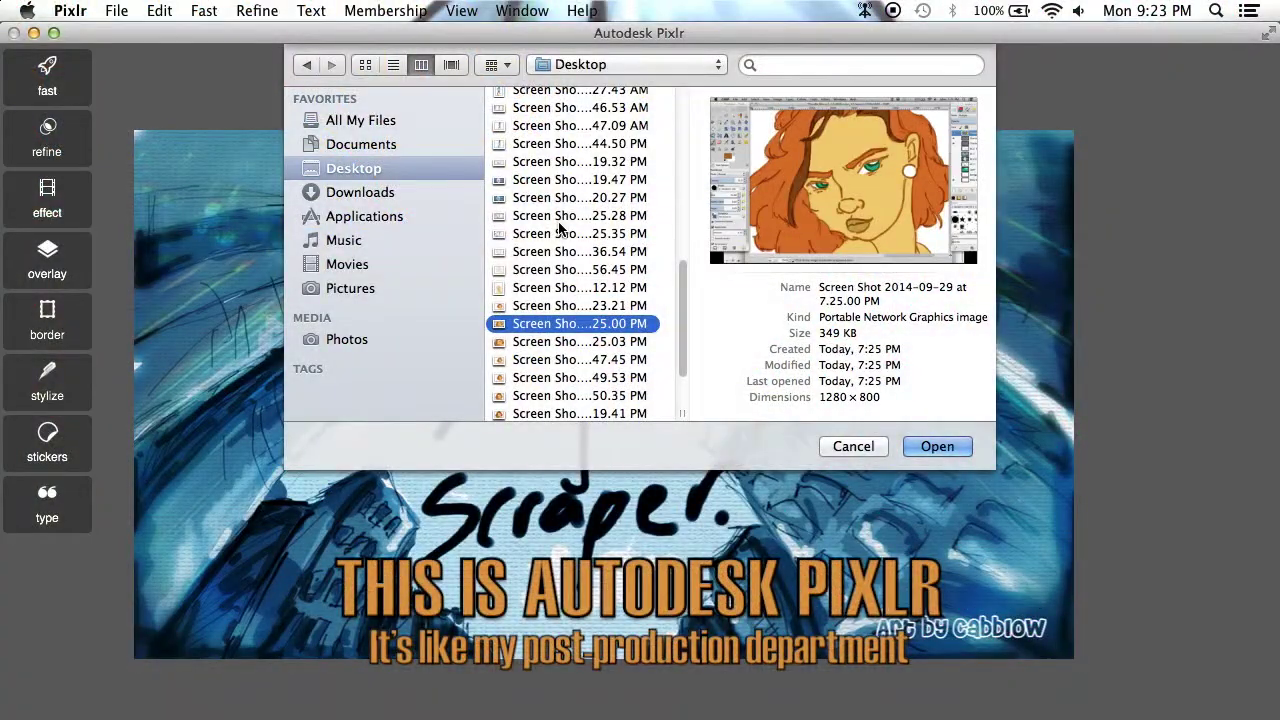
- Open the latest coloured portrait screenshot in Autodesk Pixlr
key("Down")
key("Down")
key("Down")
key("Down")
key("Down")
key("Down")
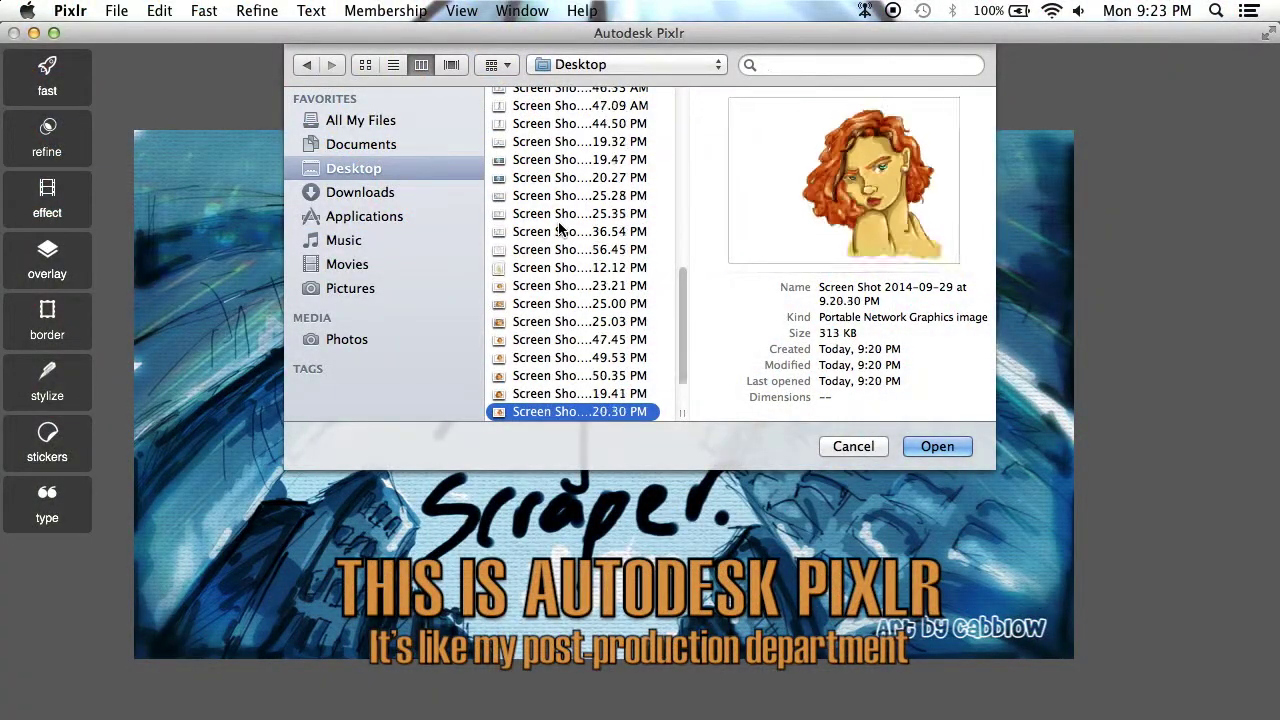
key("Down")
key("Down")
key("Up")
key("Up")
key("Down")
key("Up")
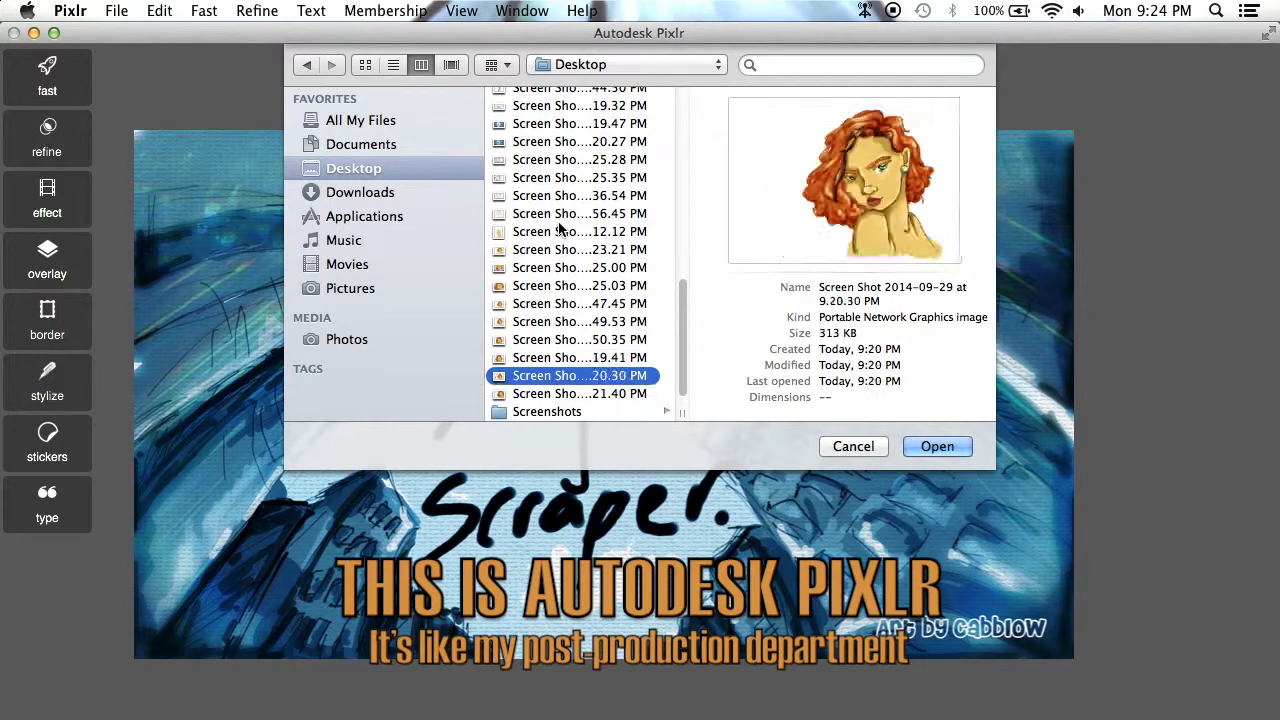
key("Down")
key("Return")
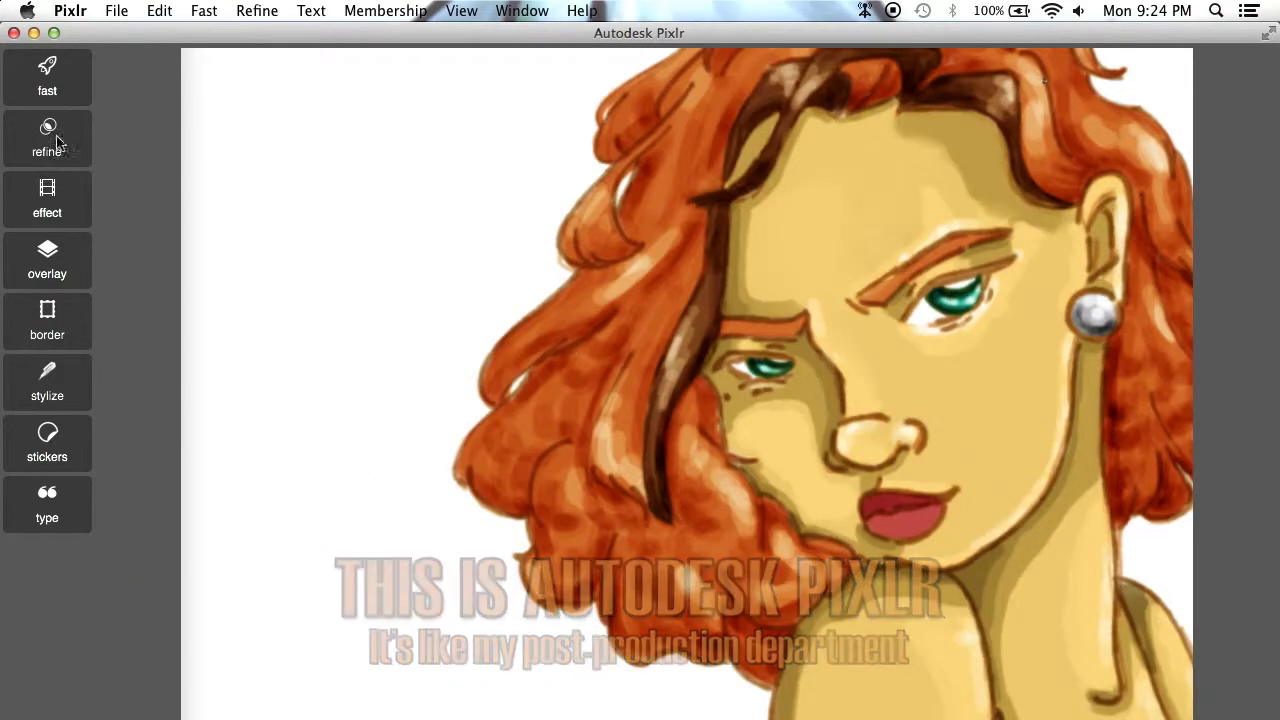
- Preview several effect presets, such as Ivan, Anne, Antonio and Logan, on the portrait
left_click(47, 198)
left_click(142, 78)
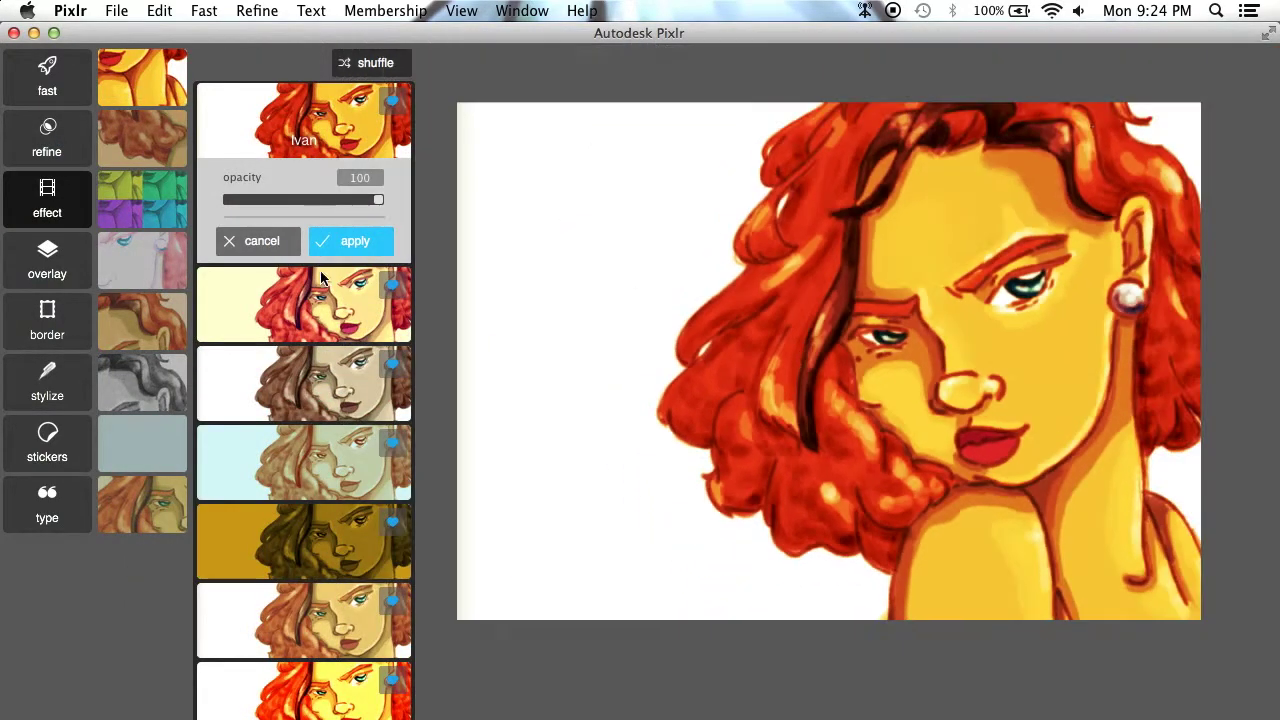
left_click(303, 295)
left_click(303, 460)
left_click(303, 690)
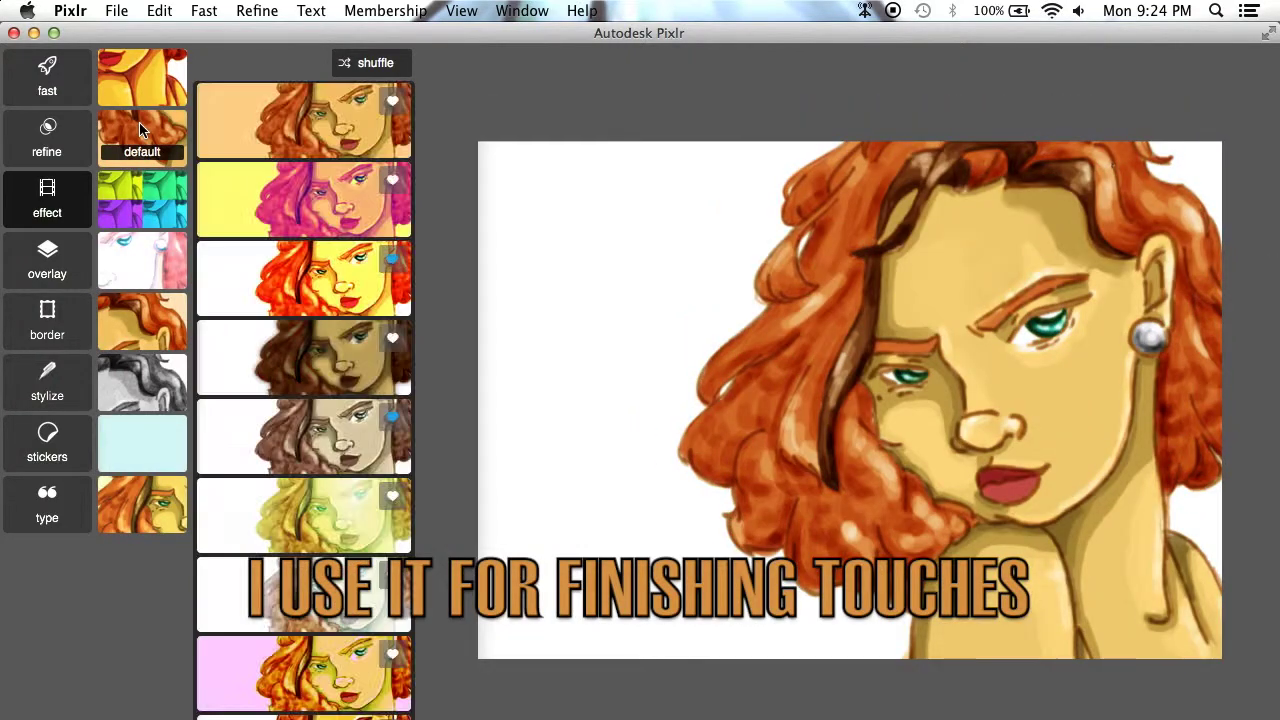
left_click(330, 365)
- Preview orange-yellow, cream-and-red and sepia effects from another effect set
scroll(303, 400, "down", 5)
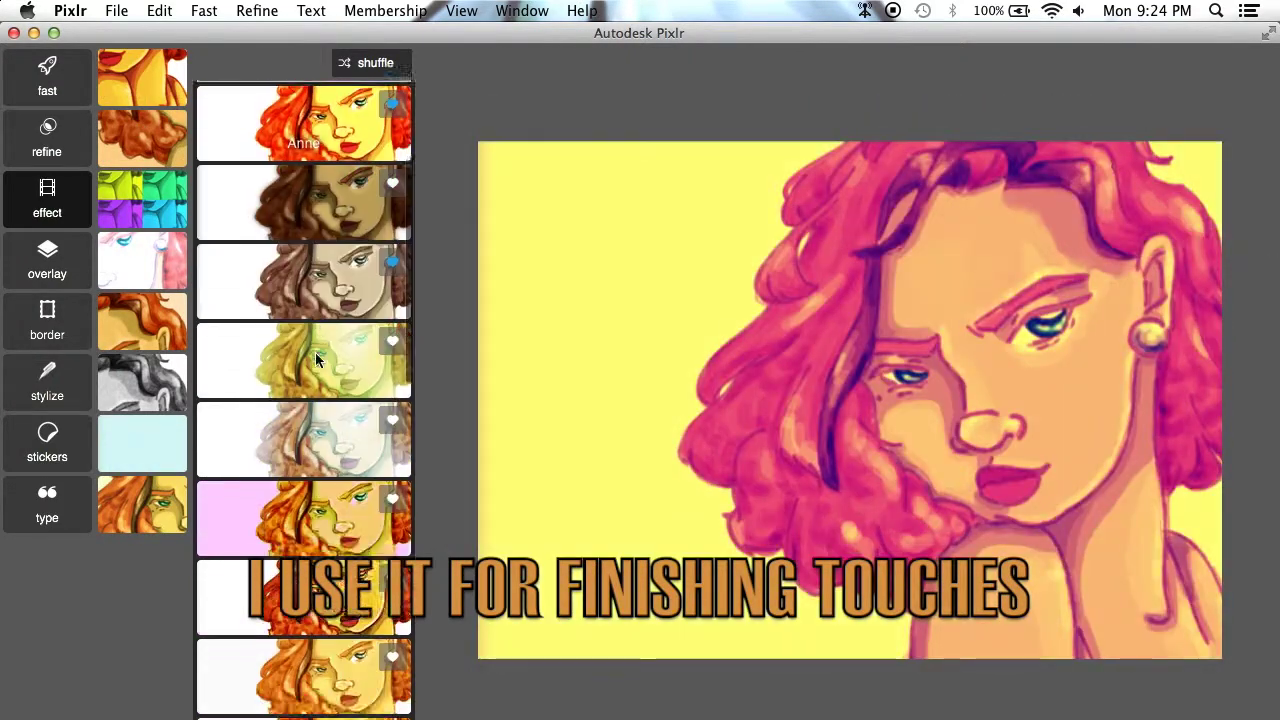
left_click(315, 352)
left_click(335, 543)
scroll(345, 600, "up", 5)
left_click(145, 320)
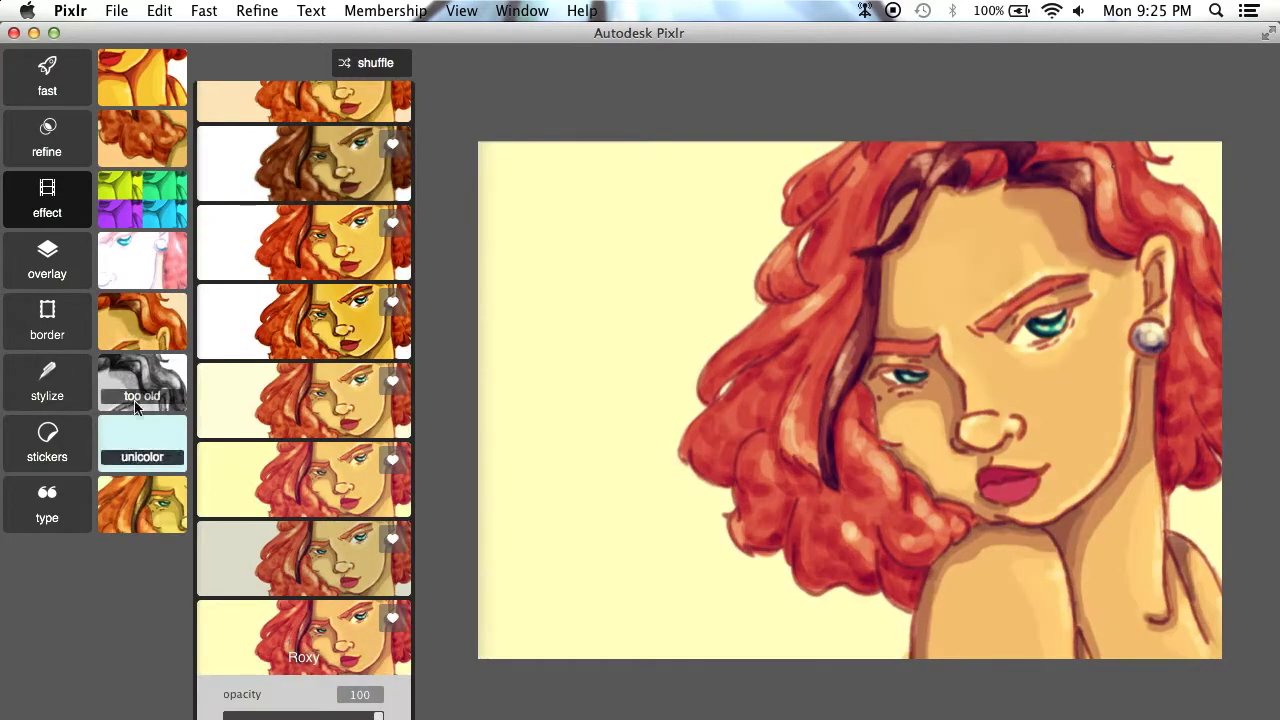
left_click(155, 458)
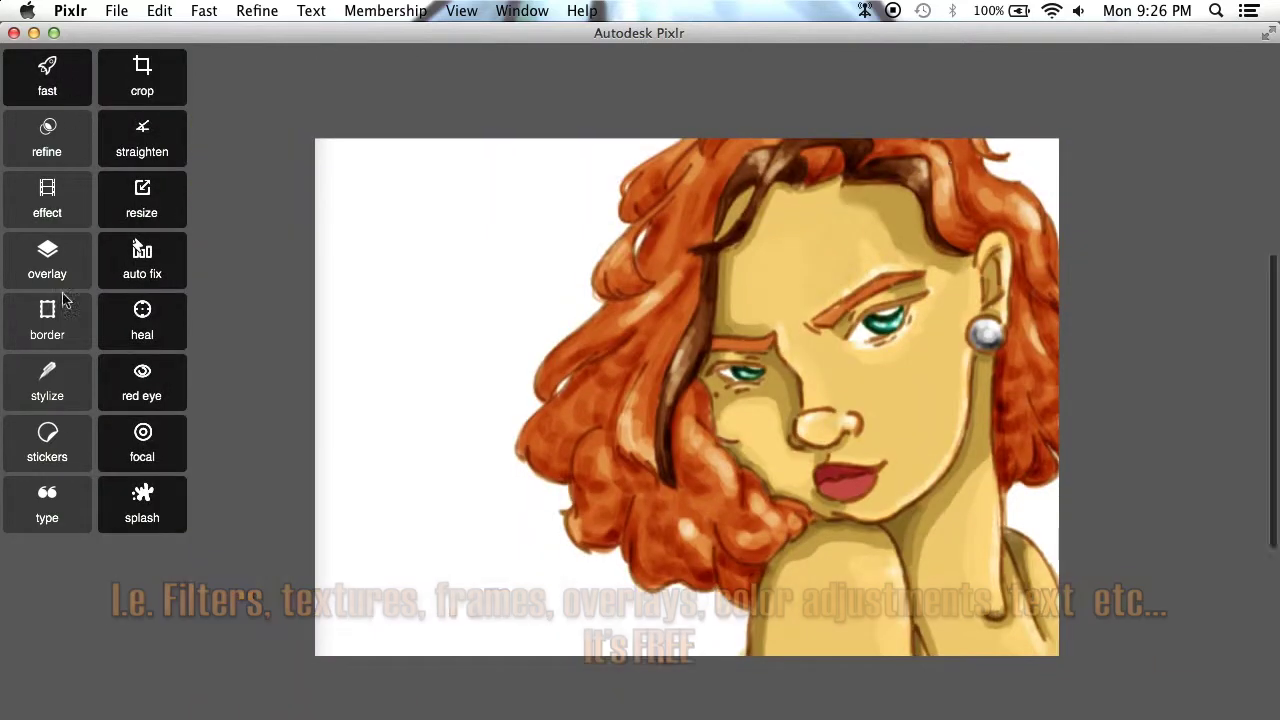
- Add the caption 'Charlotte' to the portrait in a bold condensed font
left_click(69, 504)
type("Charlotte")
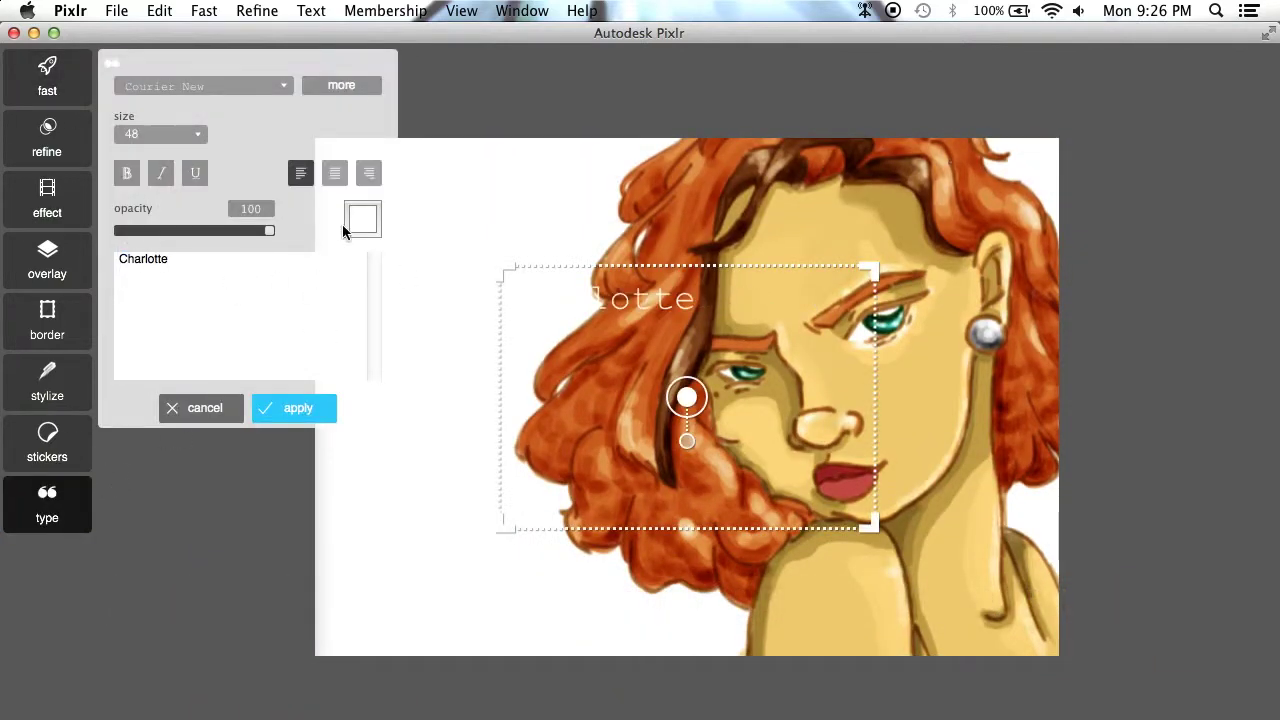
left_click(341, 85)
left_click(183, 607)
- Colour the caption teal
left_click(254, 561)
left_click(143, 388)
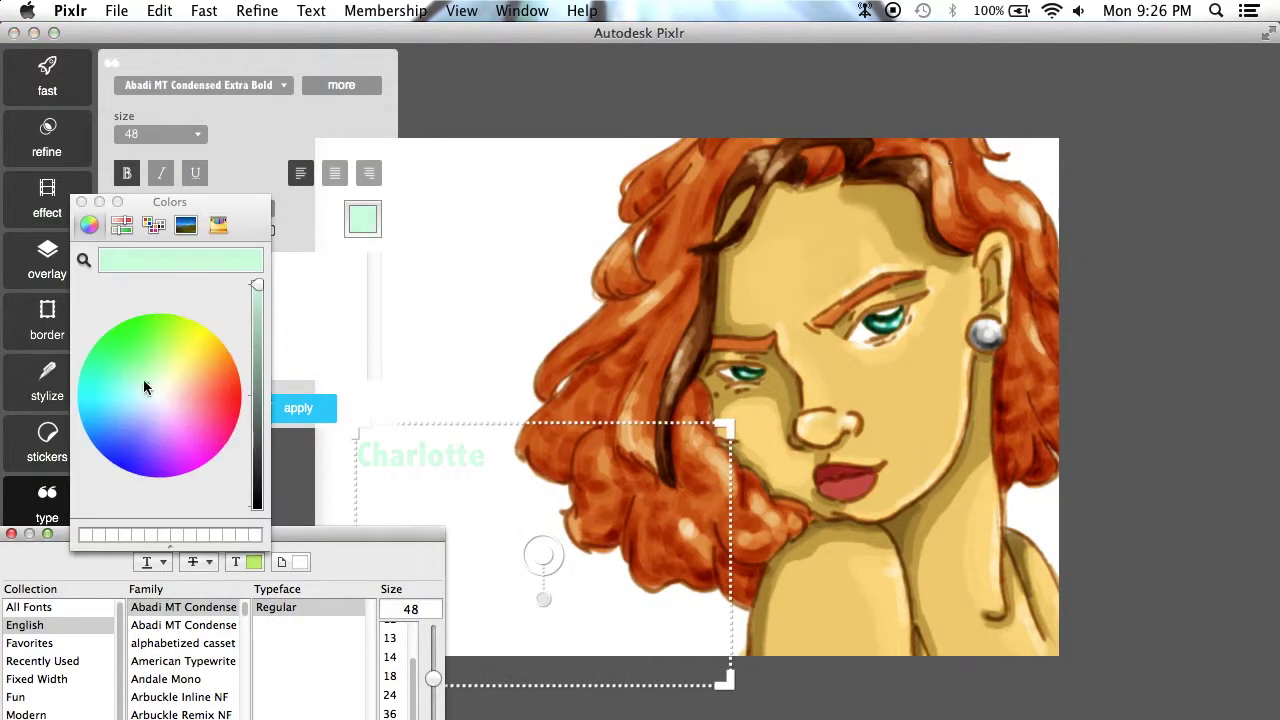
left_click_drag(257, 287, 257, 330)
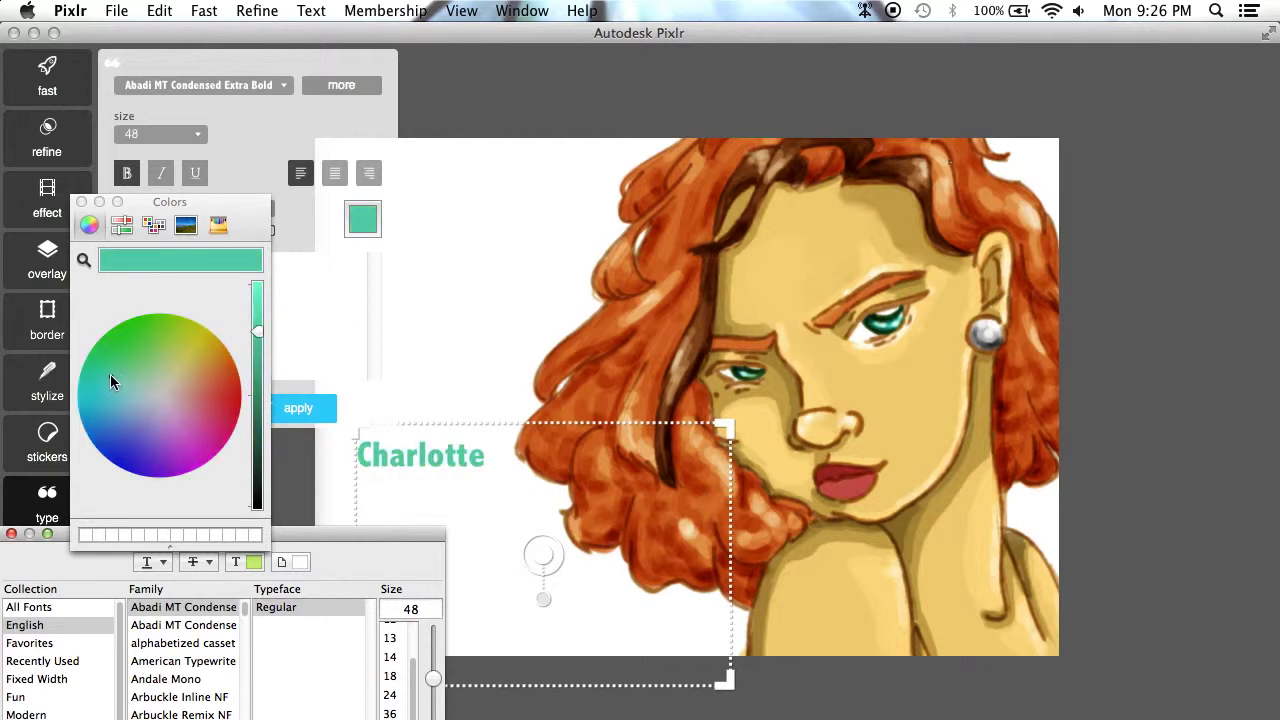
left_click(82, 202)
- Try handwritten-style fonts for the caption, including Book Antiqua and Brush Script MT Italic
left_click(183, 643)
scroll(183, 650, "down", 2)
left_click(170, 631)
left_click(172, 667)
key("Down")
key("Down")
key("Down")
key("Down")
key("Down")
key("Down")
key("Down")
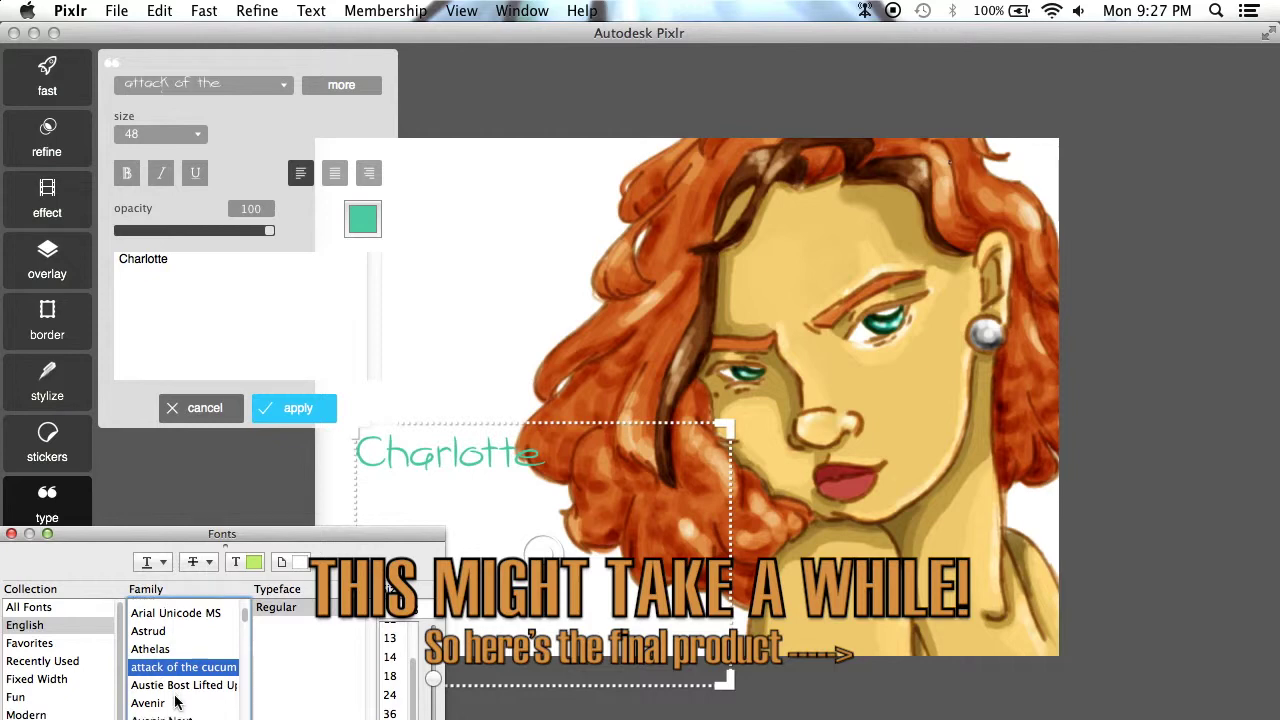
key("Down")
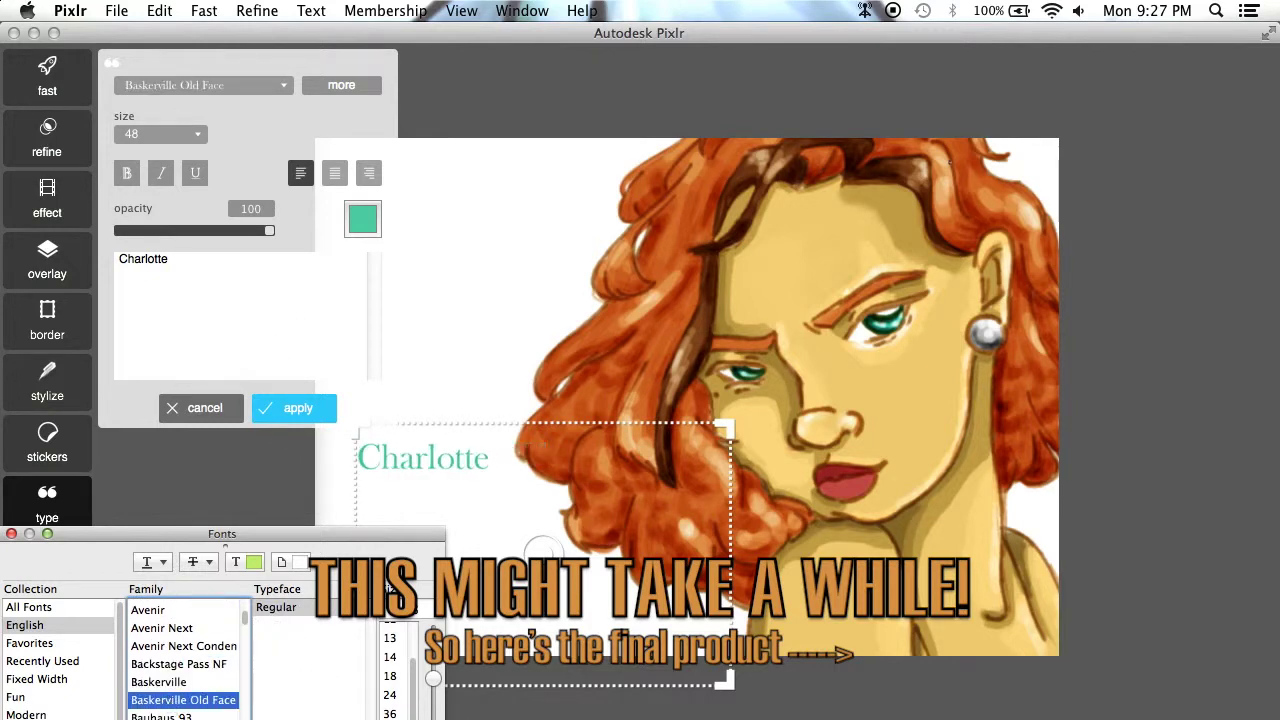
left_click(160, 703)
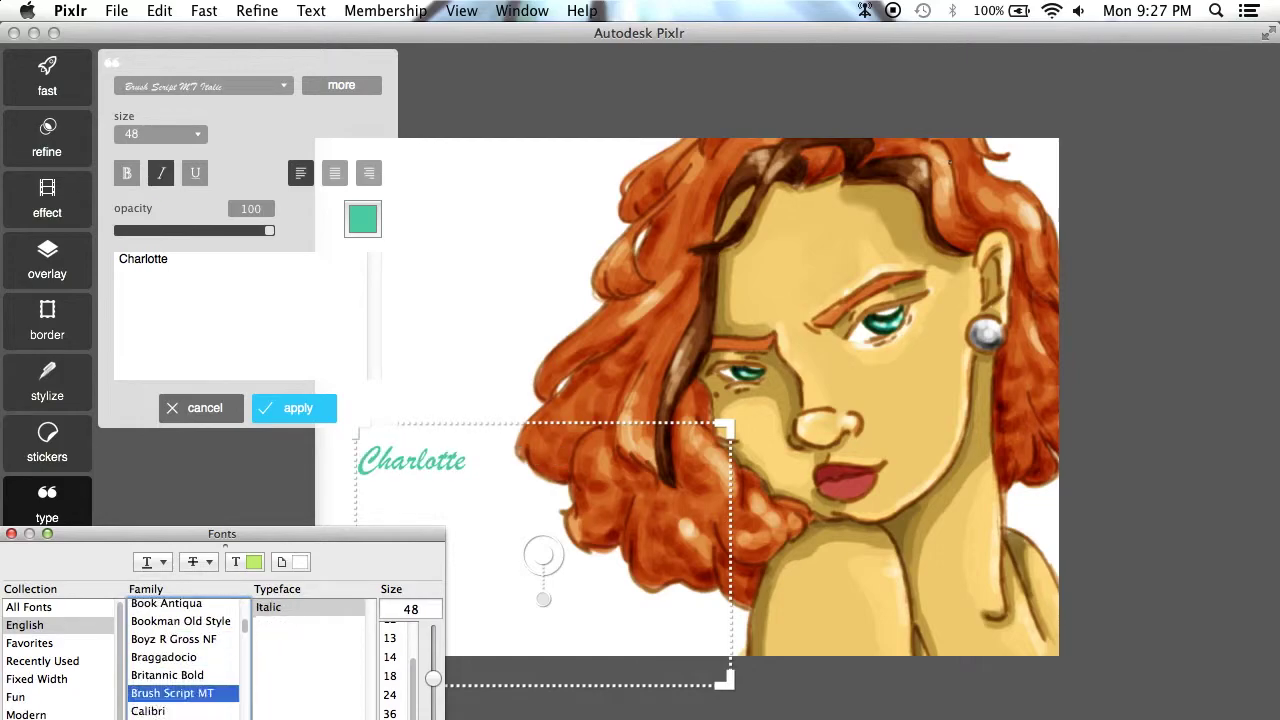